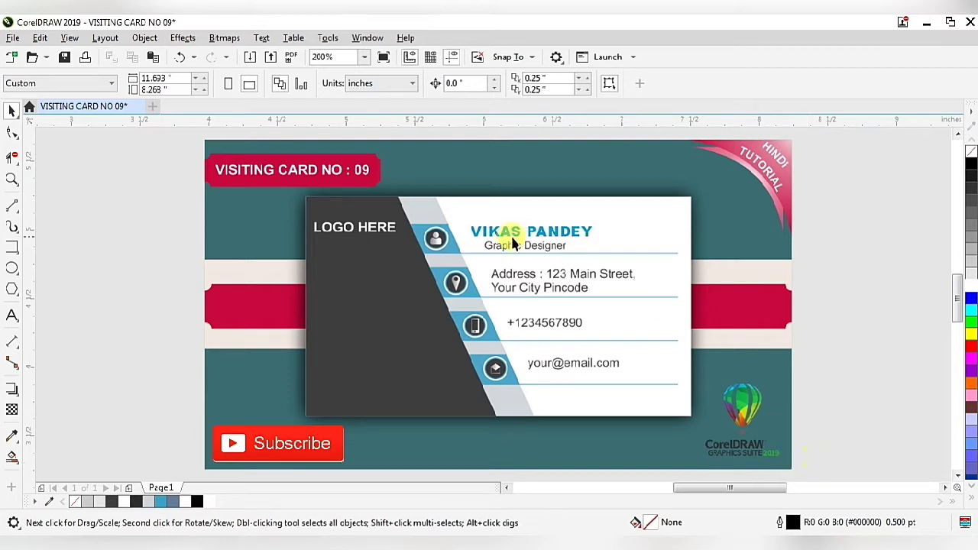
# Zoom out from 200% to 50% to show the whole IMPERIAL ART page.
pyautogui.scroll(-1, 472, 296)
pyautogui.scroll(-1, 471, 294)
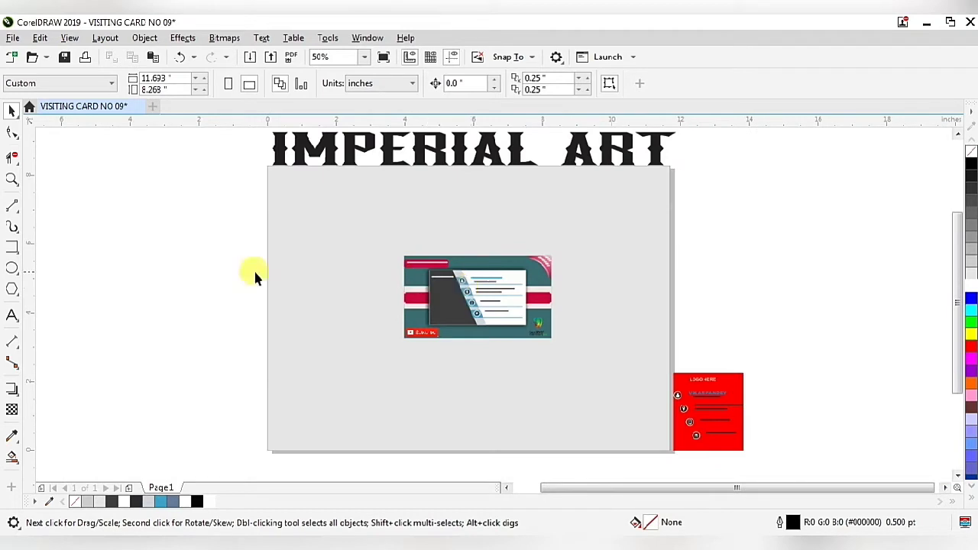
# Move the finished sample card off the page to the upper right.
pyautogui.moveTo(635, 380); pyautogui.dragTo(634, 380)
pyautogui.moveTo(464, 283); pyautogui.dragTo(749, 215)
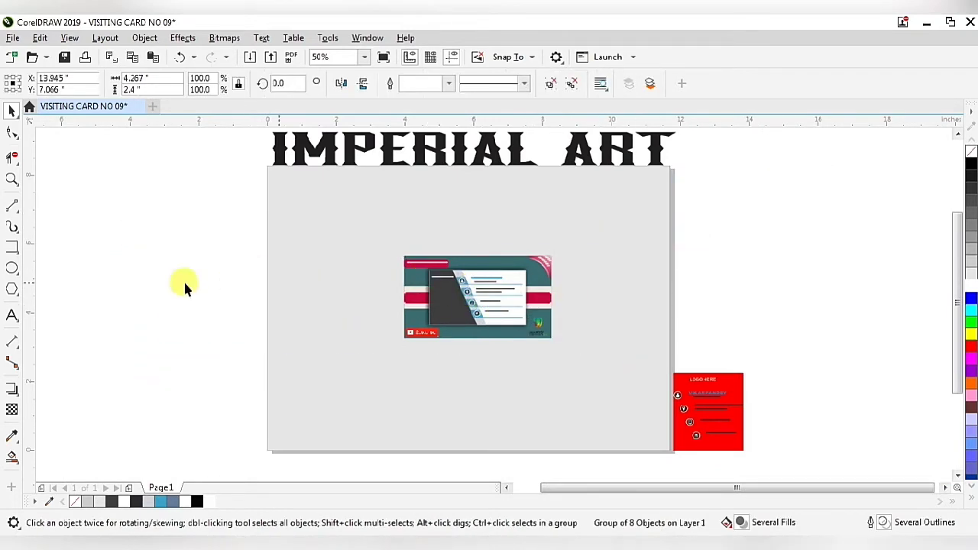
pyautogui.click(84, 272)
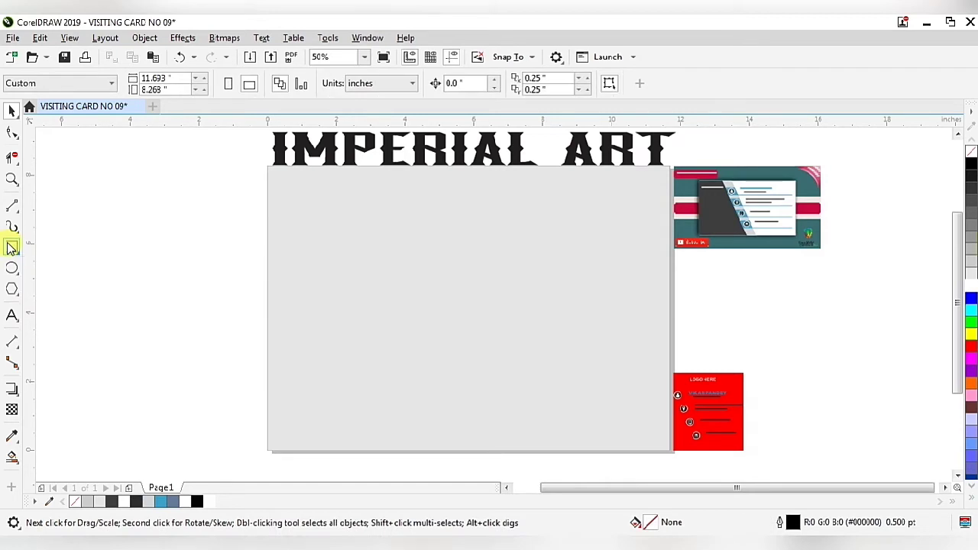
# Draw a 3.5 by 2 inch rectangle in the middle of the page.
pyautogui.click(12, 247)
pyautogui.moveTo(405, 266)
pyautogui.mouseDown()
pyautogui.moveTo(454, 273)
pyautogui.moveTo(541, 347)
pyautogui.mouseUp()
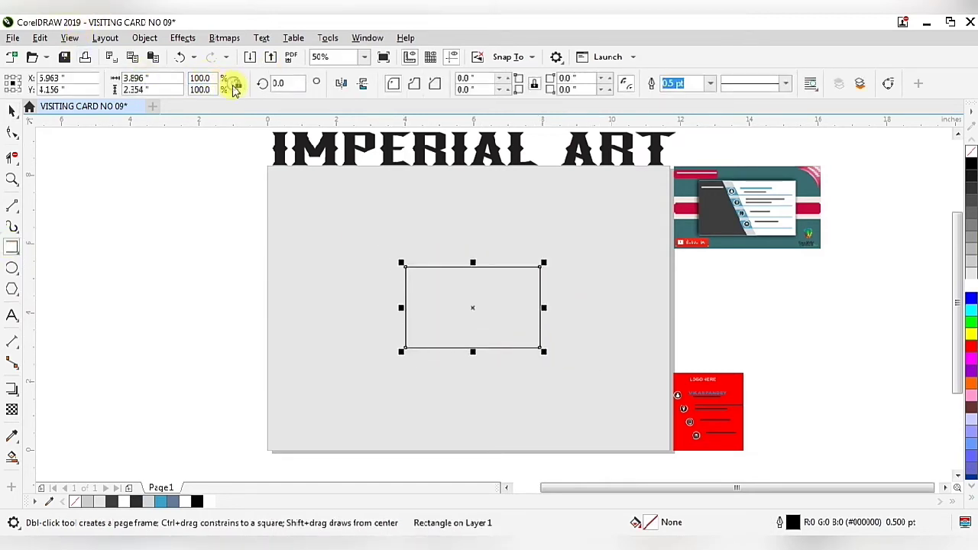
pyautogui.click(142, 79)
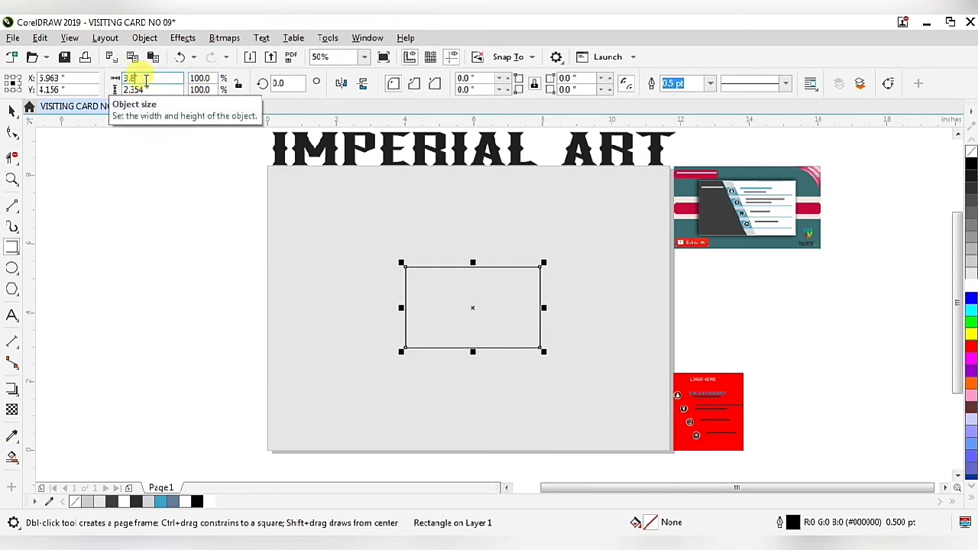
pyautogui.write('5')
pyautogui.press('Tab')
pyautogui.write('2')
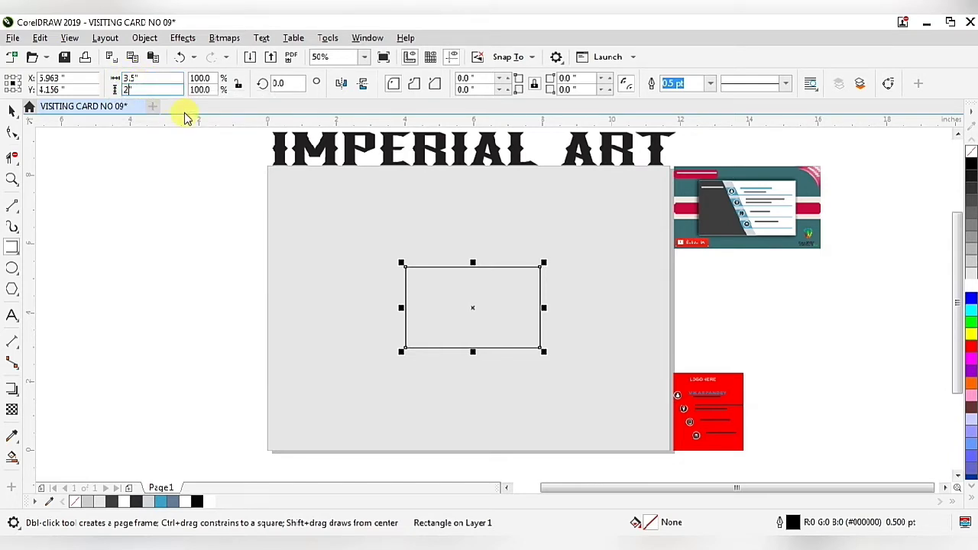
pyautogui.click(238, 84)
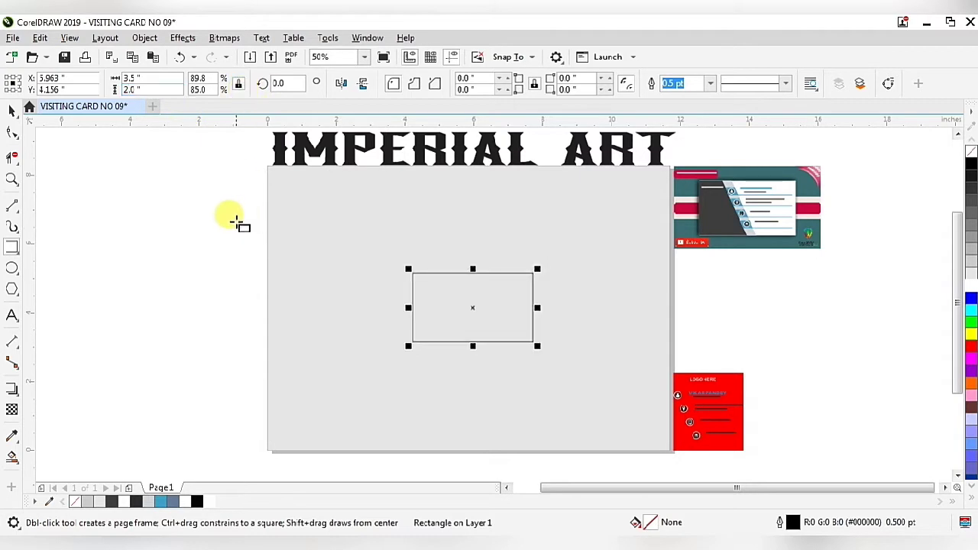
pyautogui.click(11, 206)
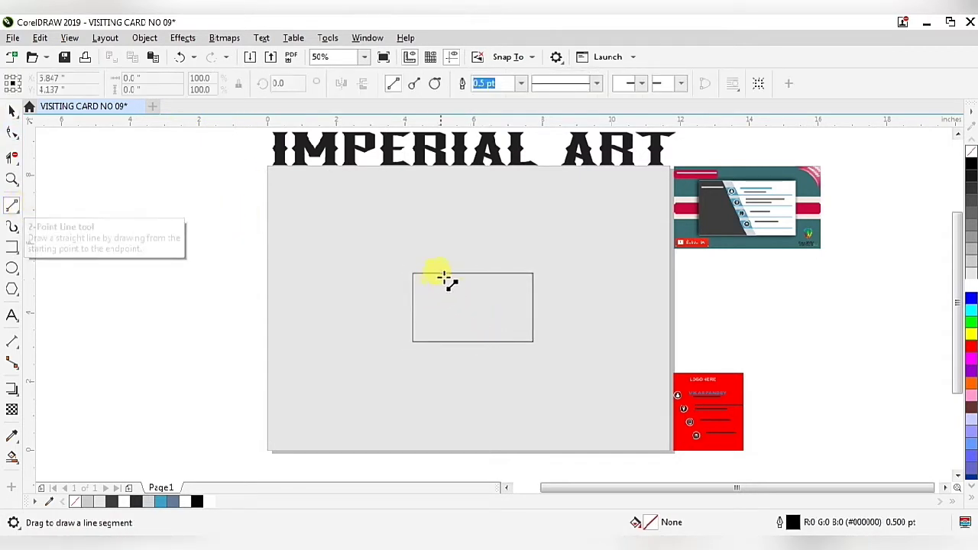
# Draw a slanted line from the rectangle's top edge to its bottom edge.
pyautogui.moveTo(444, 273); pyautogui.dragTo(467, 340)
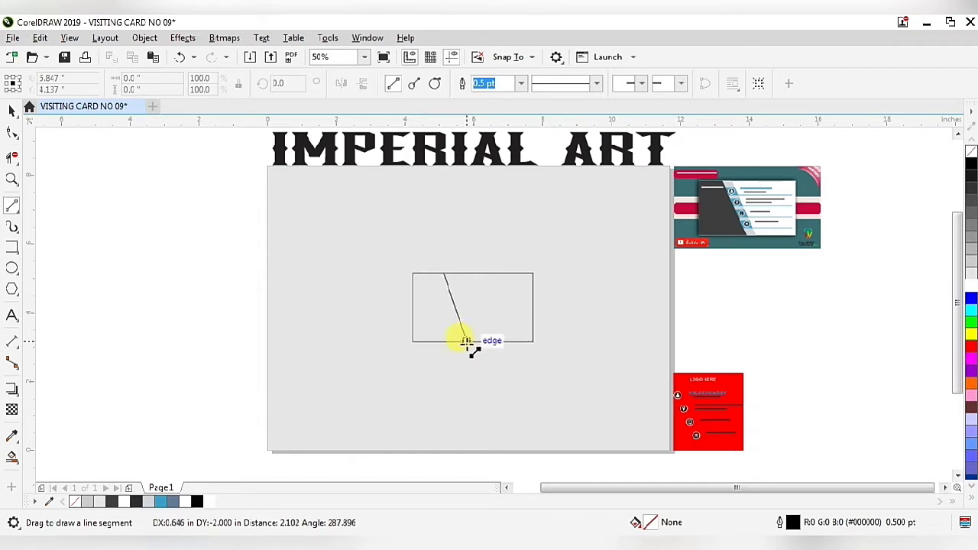
pyautogui.moveTo(466, 341); pyautogui.dragTo(466, 341)
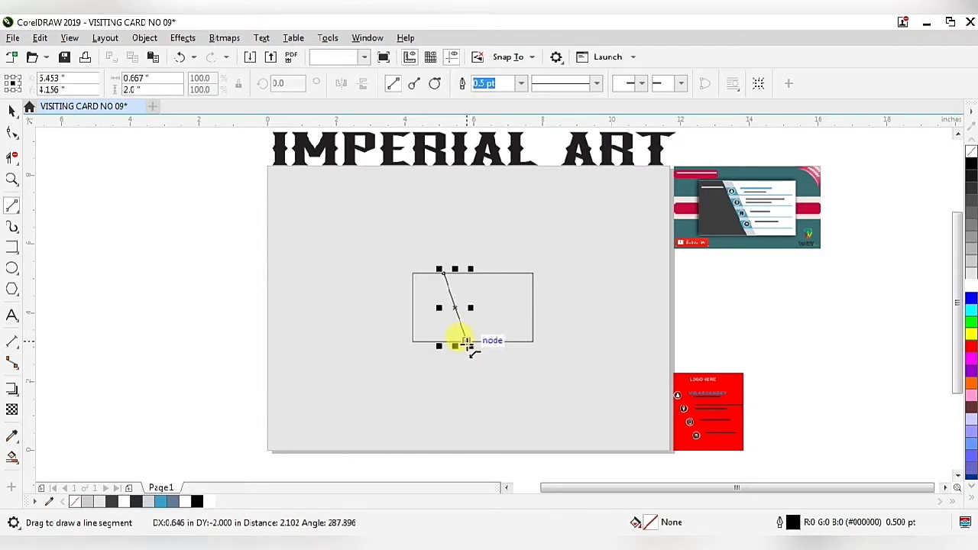
pyautogui.click(12, 109)
pyautogui.click(80, 220)
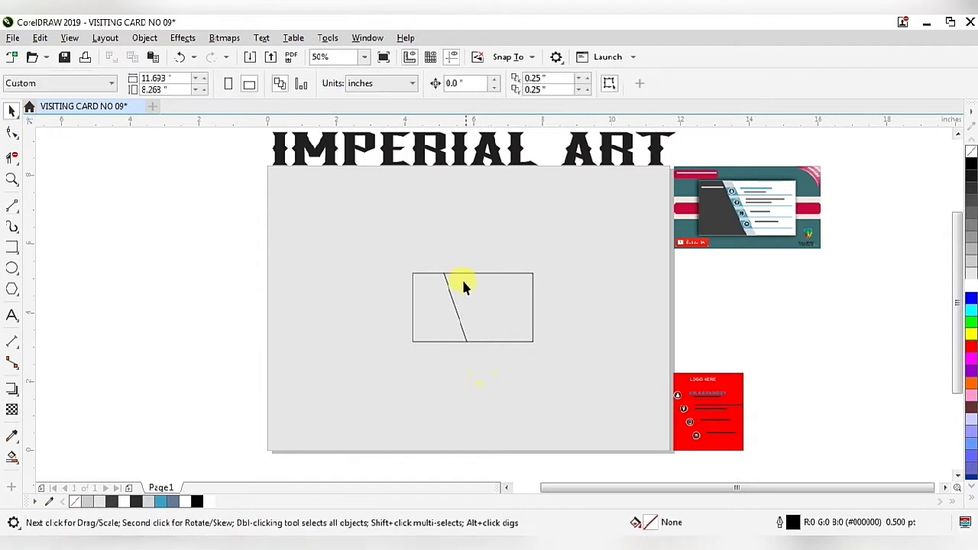
# Place a parallel copy of the slanted line slightly to its right.
pyautogui.scroll(2, 464, 281)
pyautogui.scroll(1, 461, 369)
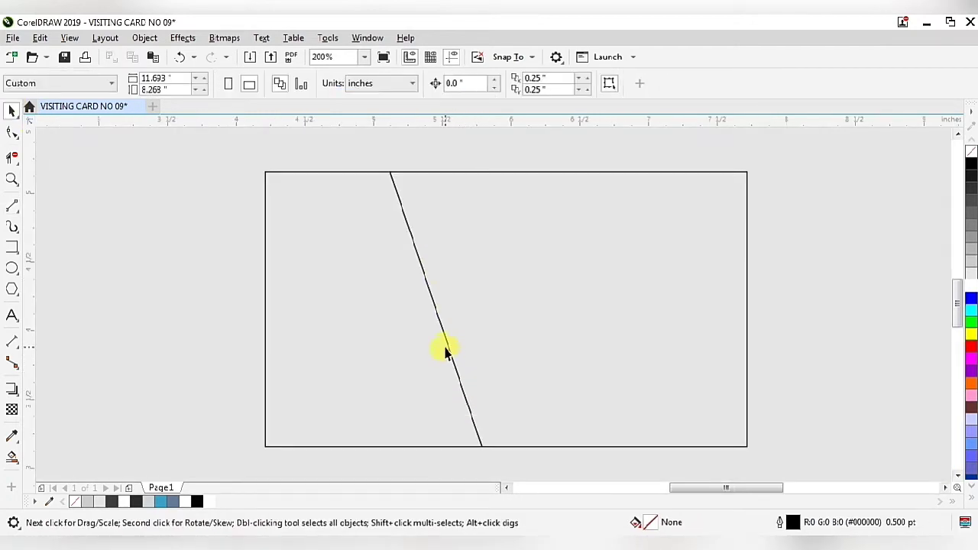
pyautogui.click(456, 348)
pyautogui.click(436, 310)
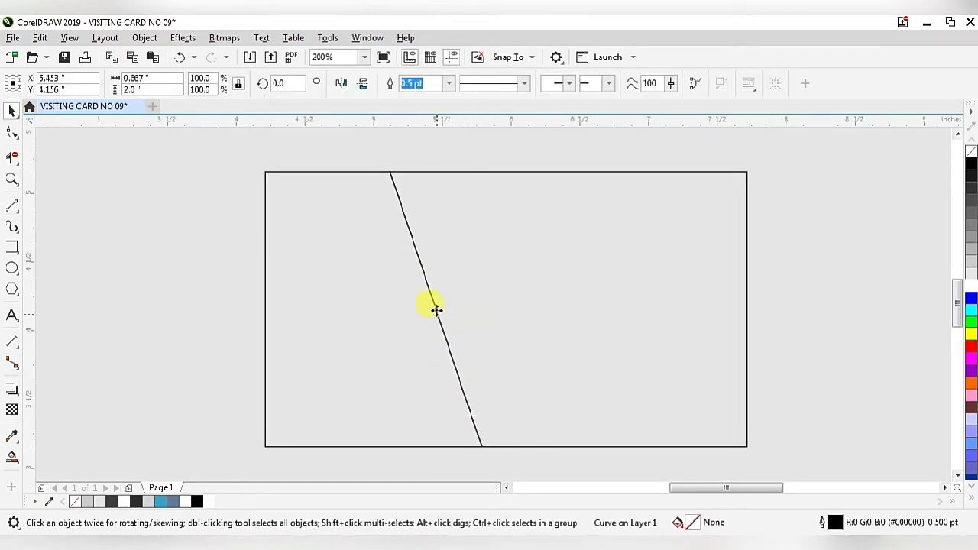
pyautogui.moveTo(436, 310)
pyautogui.mouseDown()
pyautogui.moveTo(490, 317)
pyautogui.moveTo(477, 315)
pyautogui.mouseUp()
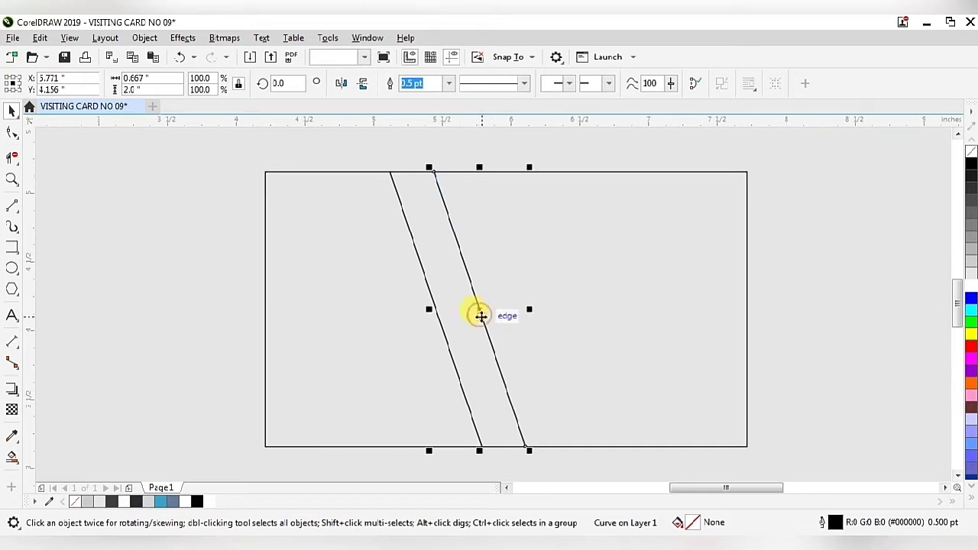
pyautogui.scroll(-2, 295, 308)
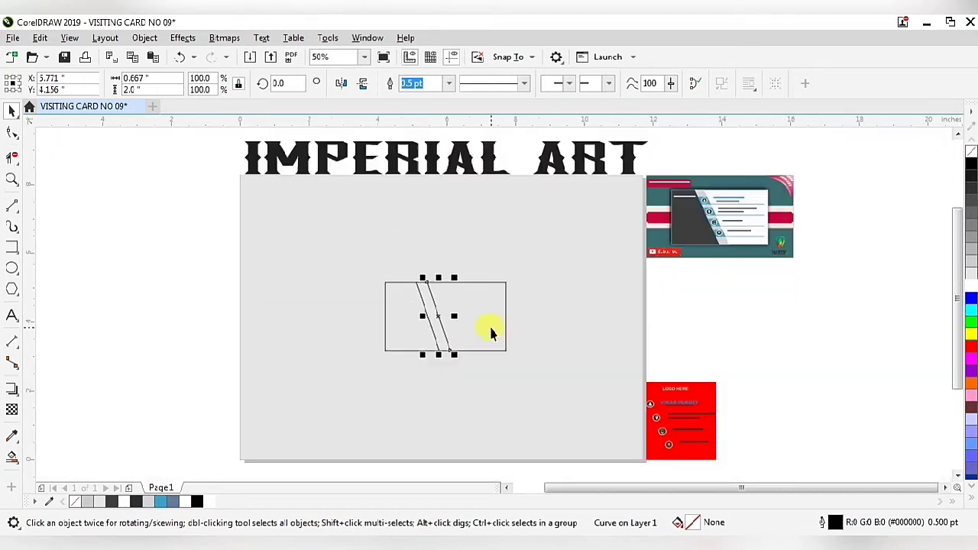
pyautogui.click(390, 329)
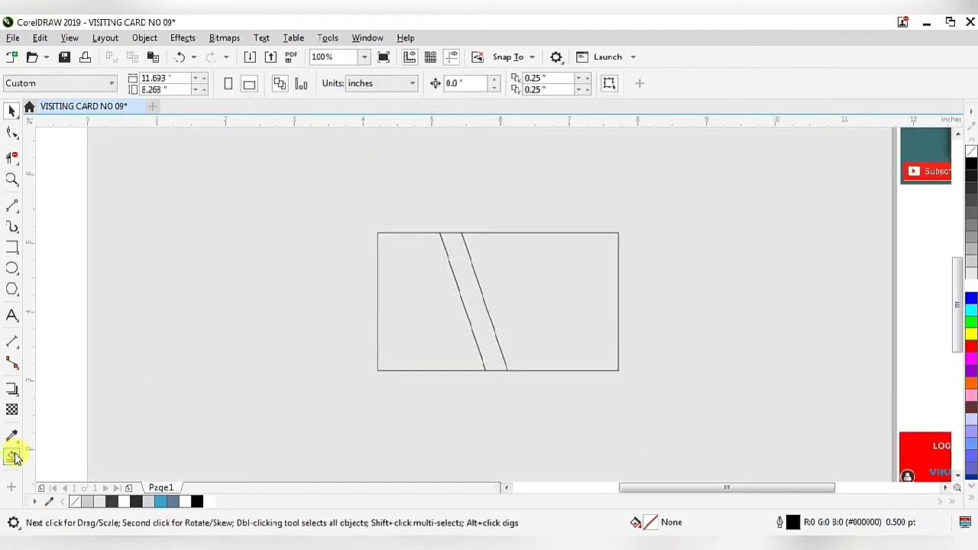
# Smart-fill the region left of the lines dark charcoal and the diagonal strip light grey.
pyautogui.click(12, 458)
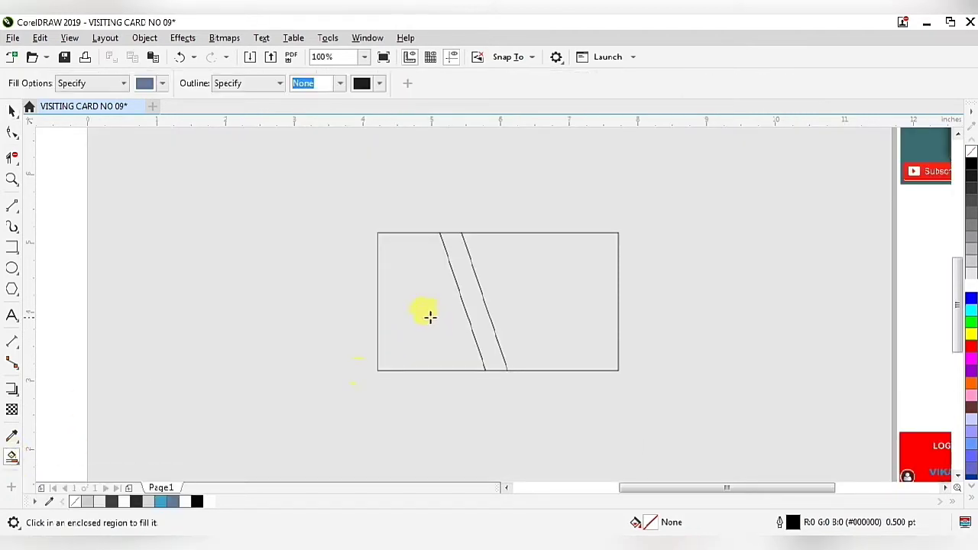
pyautogui.click(426, 317)
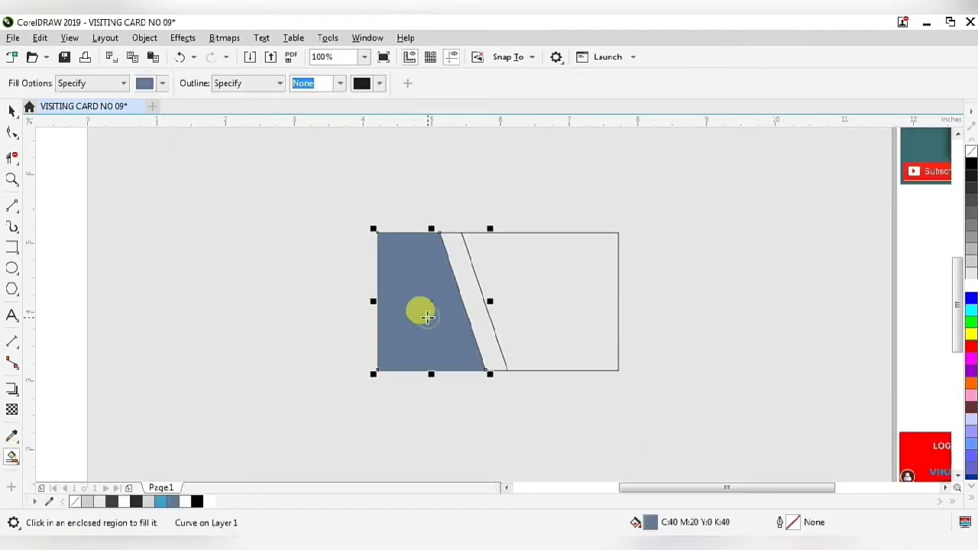
pyautogui.click(135, 503)
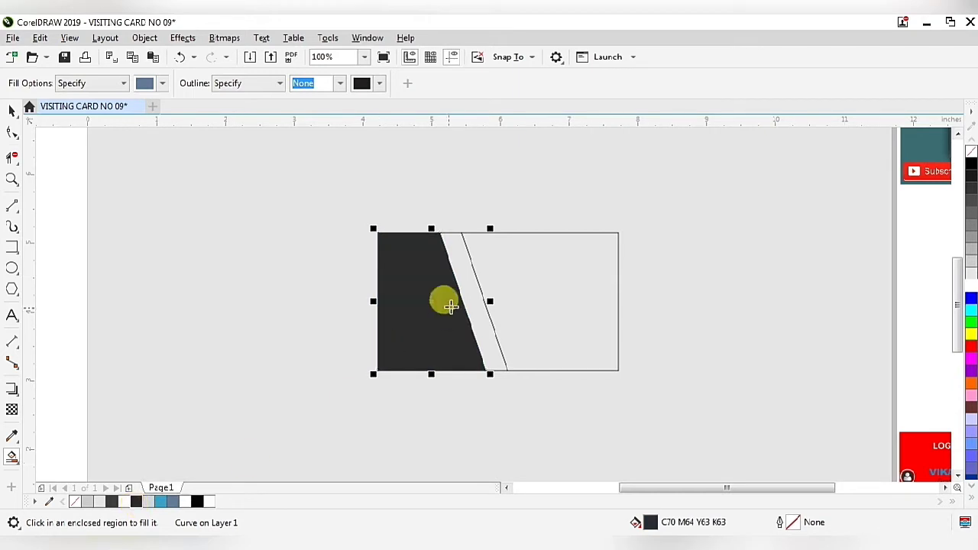
pyautogui.click(464, 285)
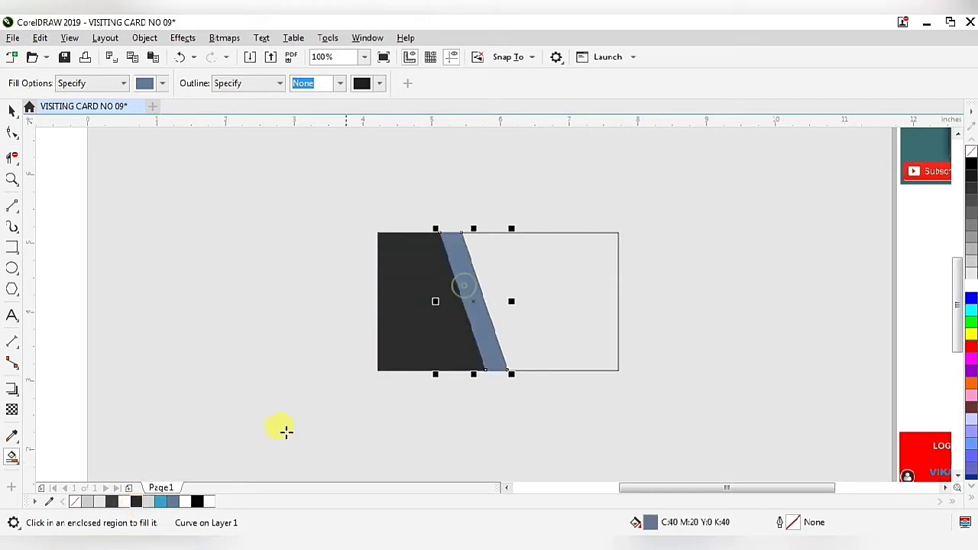
pyautogui.click(152, 504)
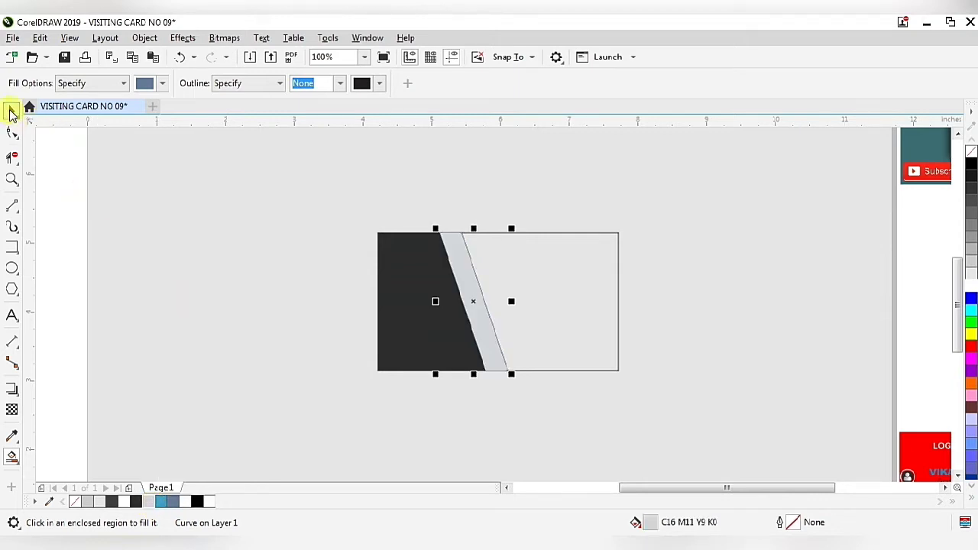
pyautogui.click(11, 111)
pyautogui.click(51, 181)
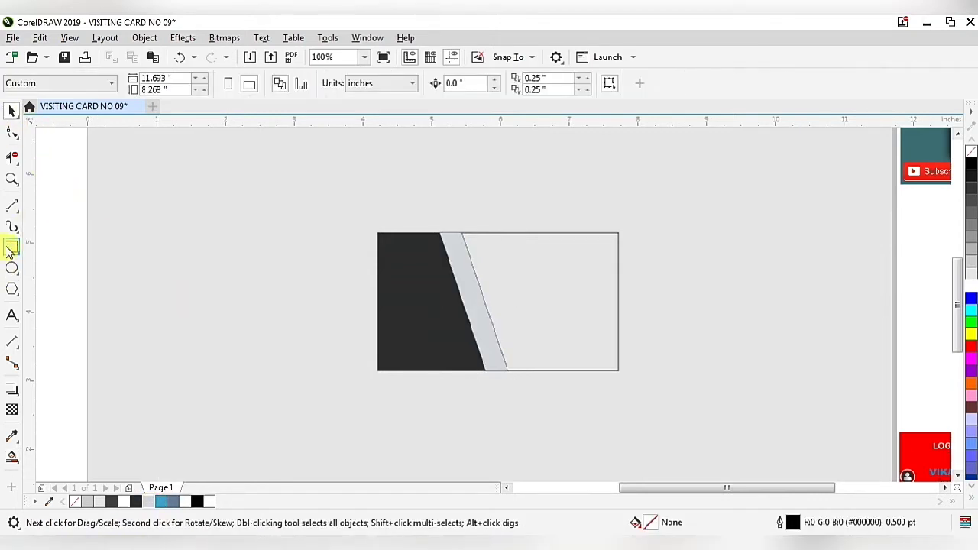
# Fill the card rectangle white so its right section becomes white.
pyautogui.moveTo(61, 234); pyautogui.dragTo(178, 301)
pyautogui.moveTo(40, 212); pyautogui.dragTo(533, 422)
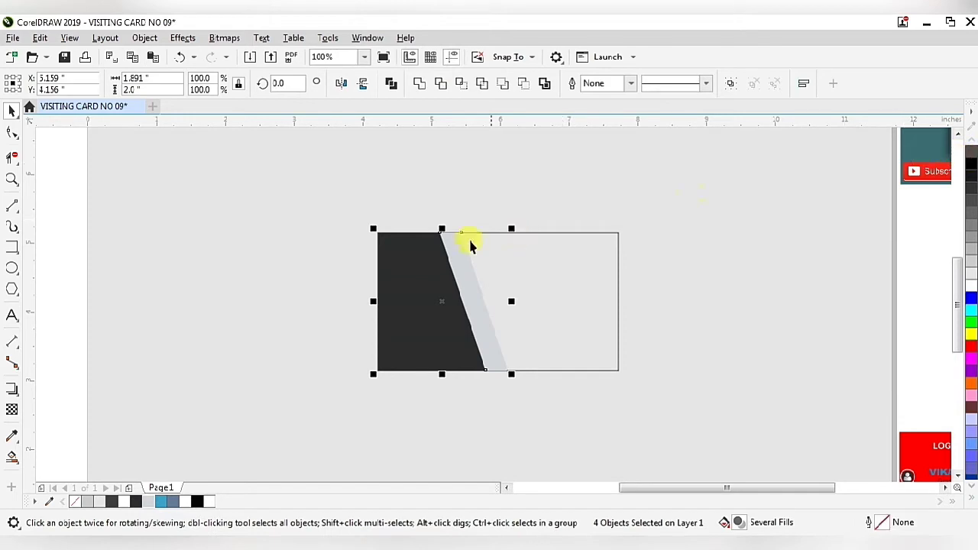
pyautogui.click(49, 221)
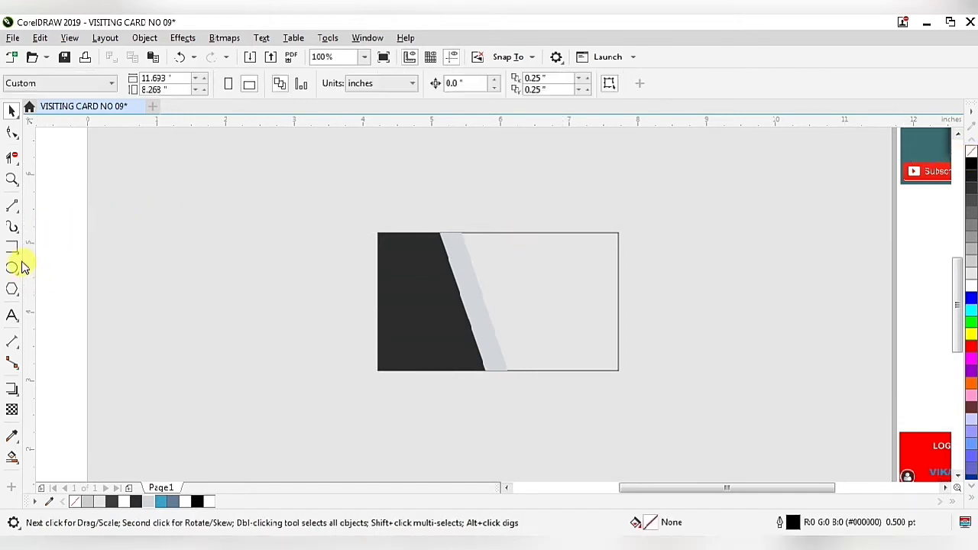
pyautogui.click(568, 235)
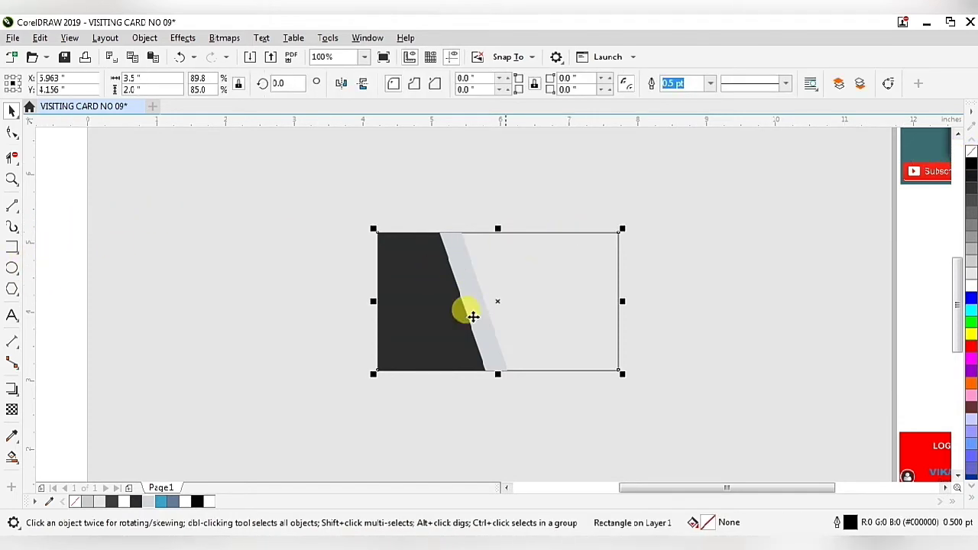
pyautogui.click(211, 502)
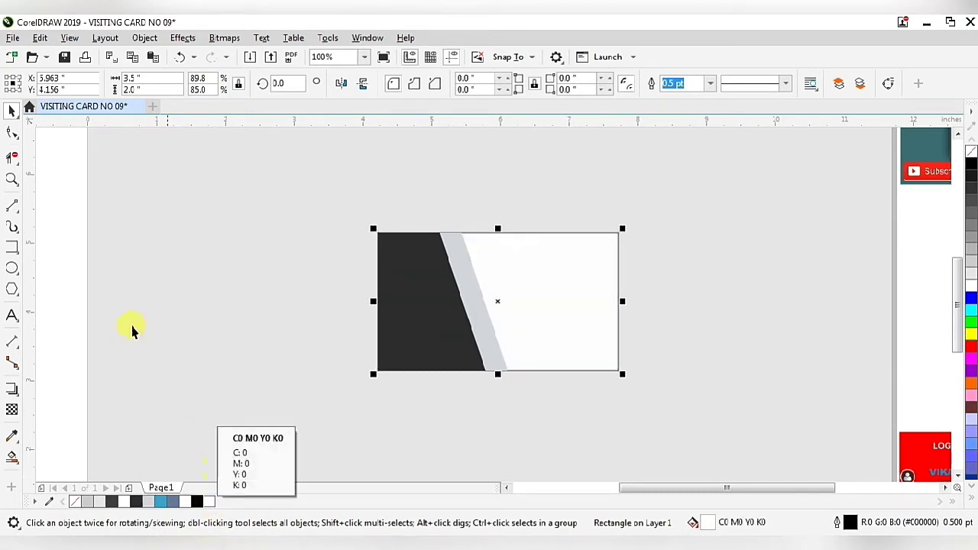
pyautogui.click(62, 259)
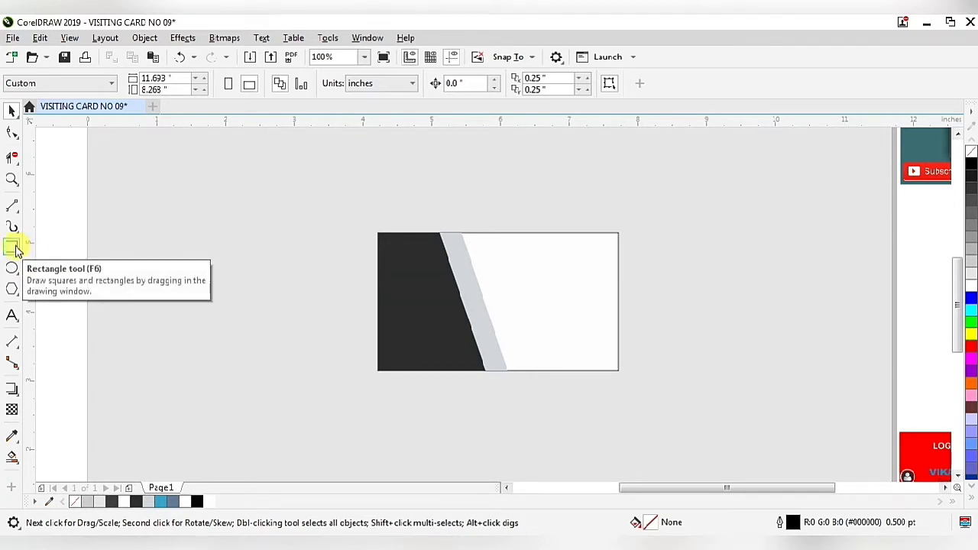
# Draw a thin rectangle, move it onto the card and set its height to 0.3 inch.
pyautogui.click(12, 247)
pyautogui.moveTo(180, 275); pyautogui.dragTo(368, 300)
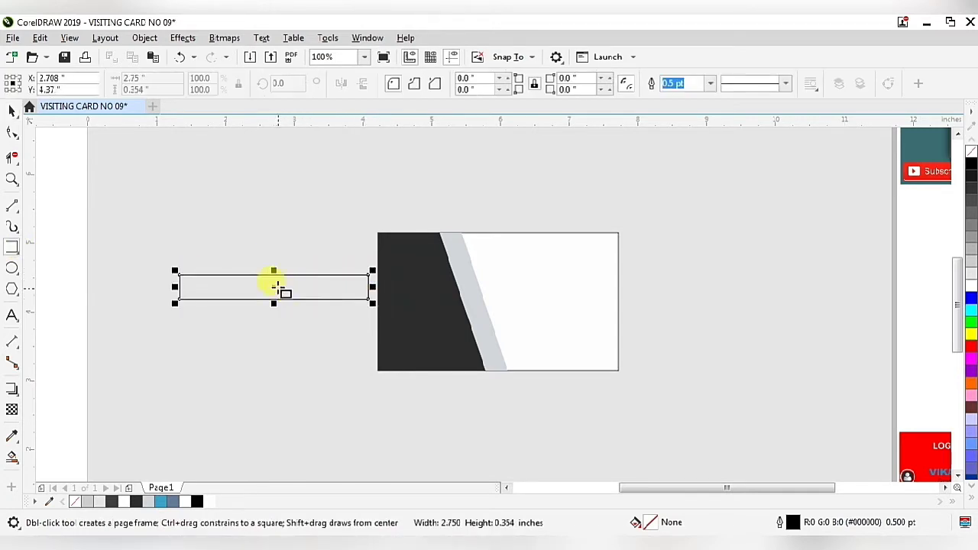
pyautogui.press('space')
pyautogui.moveTo(276, 292); pyautogui.dragTo(517, 267)
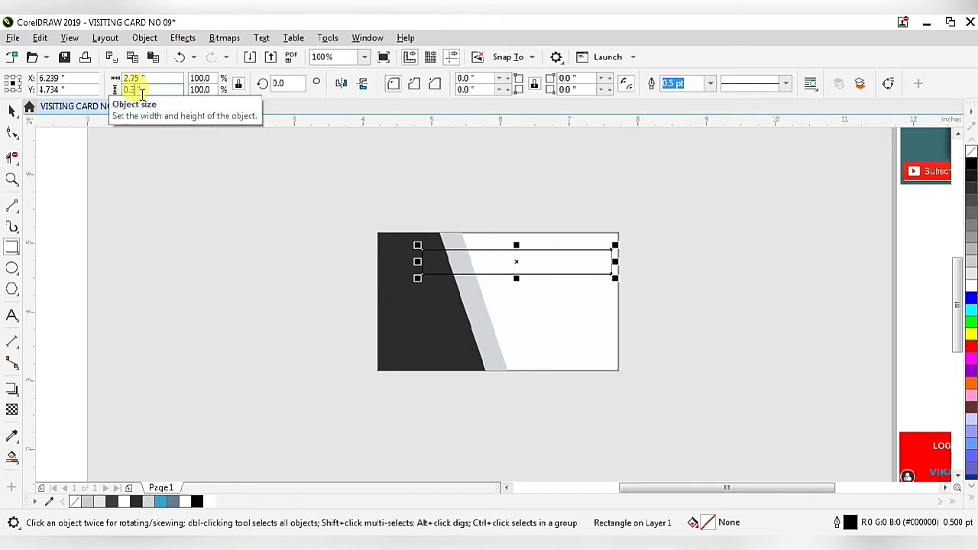
pyautogui.write('0.30')
pyautogui.press('Return')
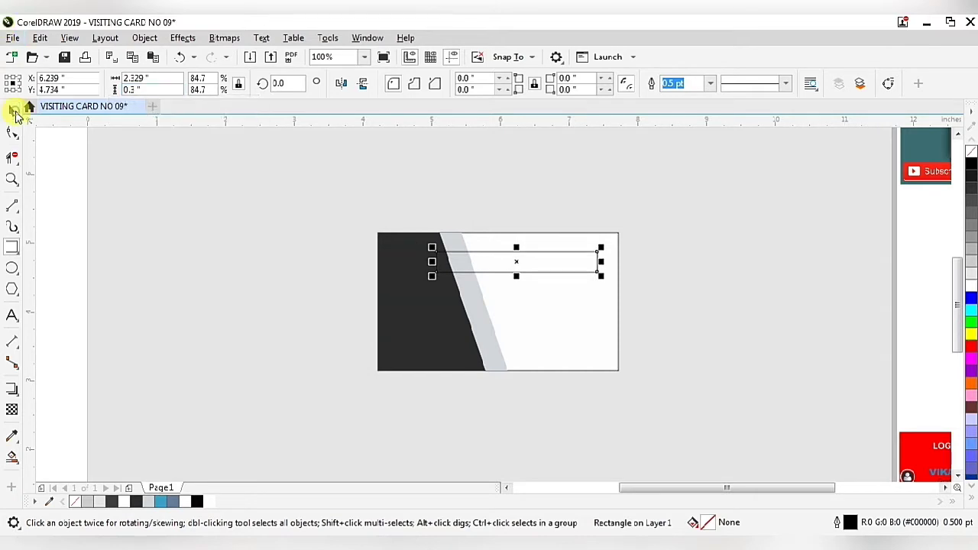
# Stretch the bar from inside the dark panel almost to the card's right edge.
pyautogui.scroll(2, 577, 242)
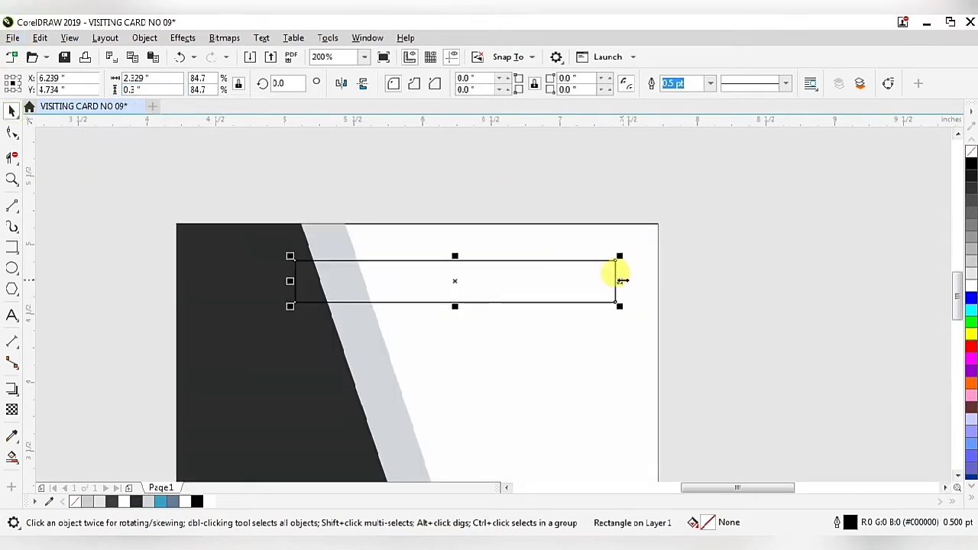
pyautogui.moveTo(623, 281); pyautogui.dragTo(646, 284)
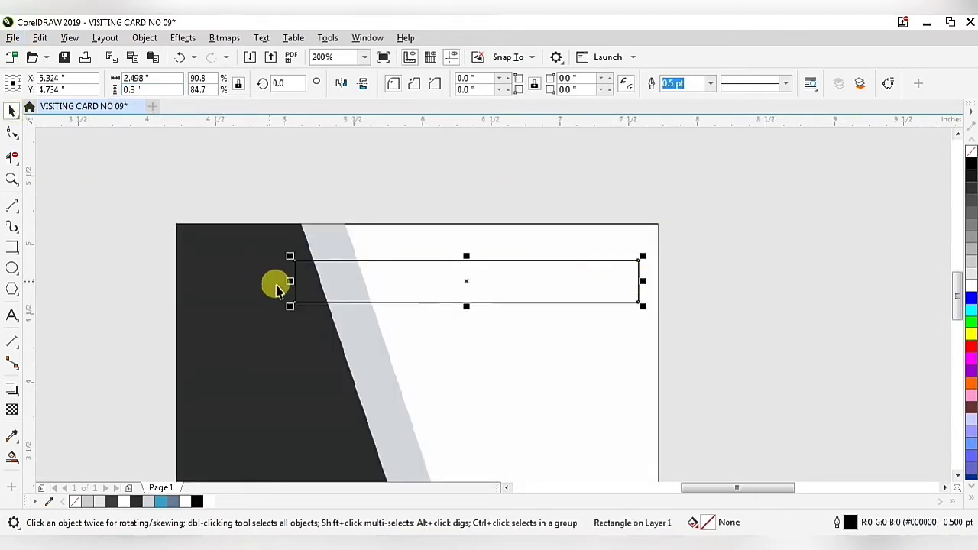
pyautogui.moveTo(291, 281); pyautogui.dragTo(239, 276)
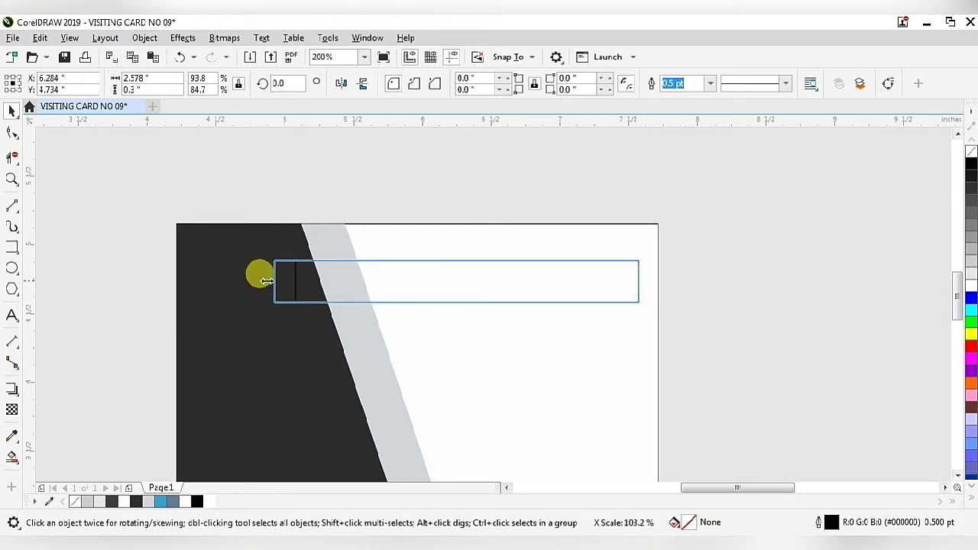
pyautogui.scroll(-2, 486, 275)
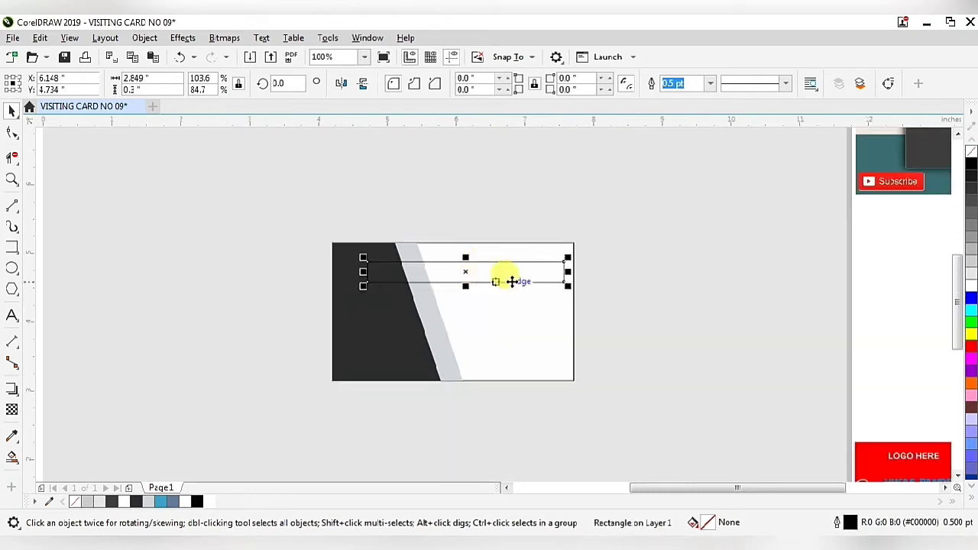
pyautogui.scroll(2, 561, 275)
pyautogui.scroll(2, 574, 268)
pyautogui.moveTo(572, 261); pyautogui.dragTo(589, 261)
pyautogui.scroll(-3, 612, 268)
pyautogui.scroll(1, 528, 264)
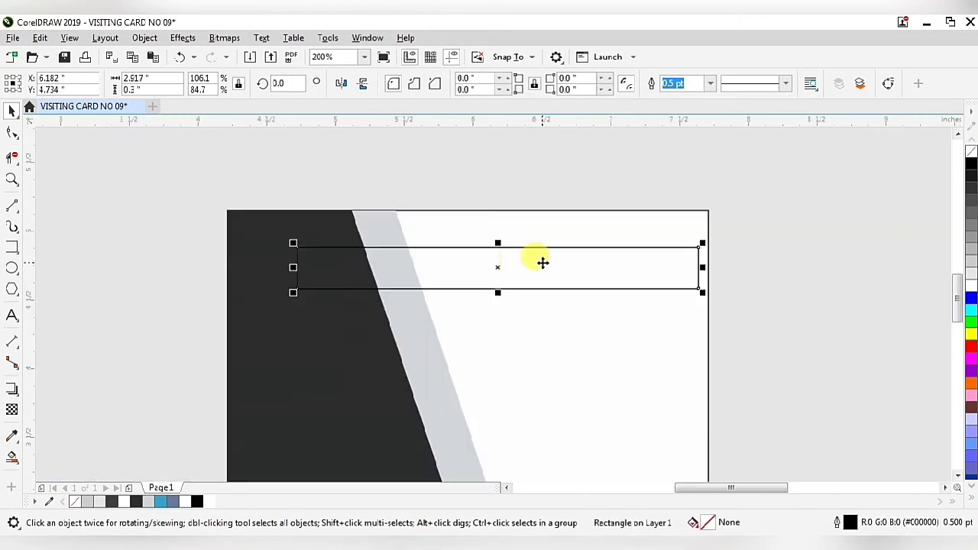
pyautogui.scroll(-1, 540, 260)
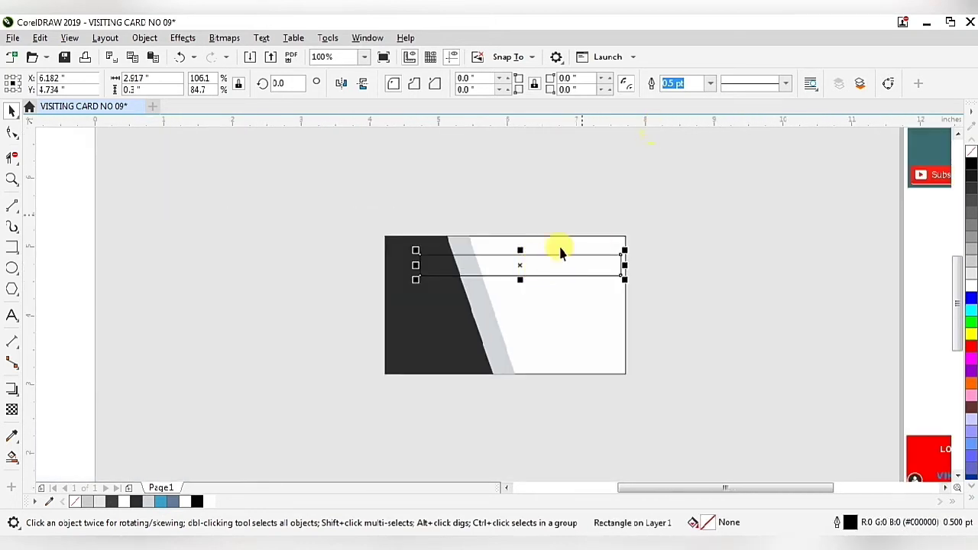
pyautogui.scroll(-1, 408, 270)
pyautogui.scroll(1, 459, 284)
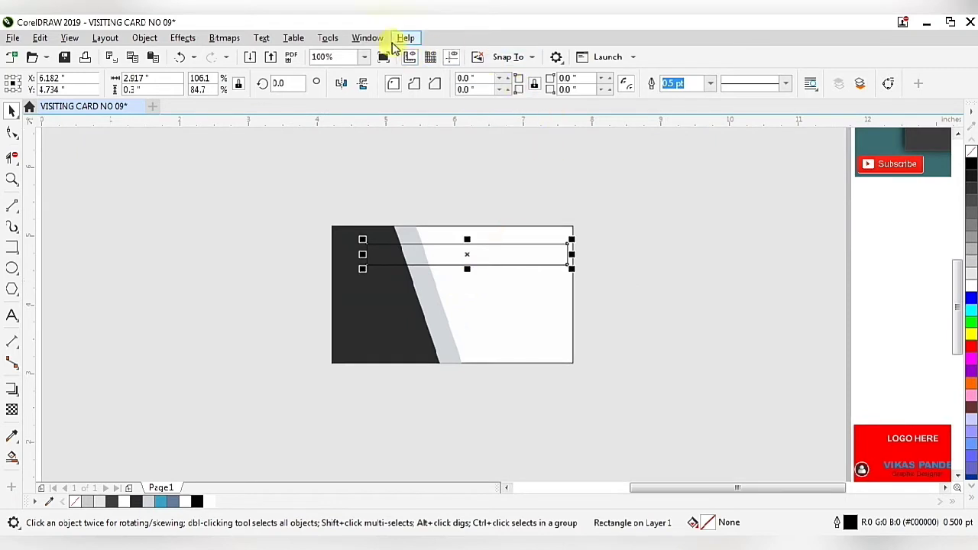
# Use the Transform docker to add 3 copies at -0.4" vertical offset.
pyautogui.click(368, 38)
pyautogui.moveTo(385, 229)
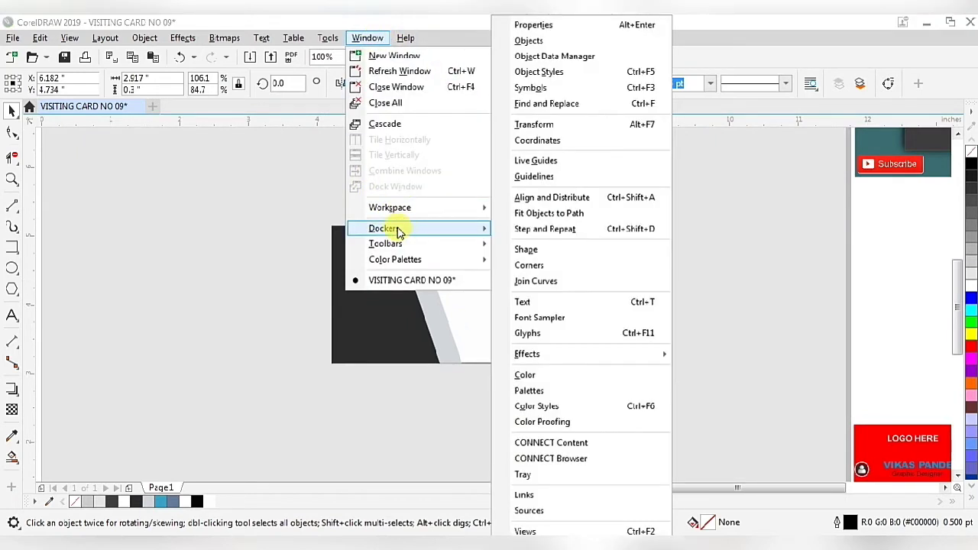
pyautogui.click(538, 130)
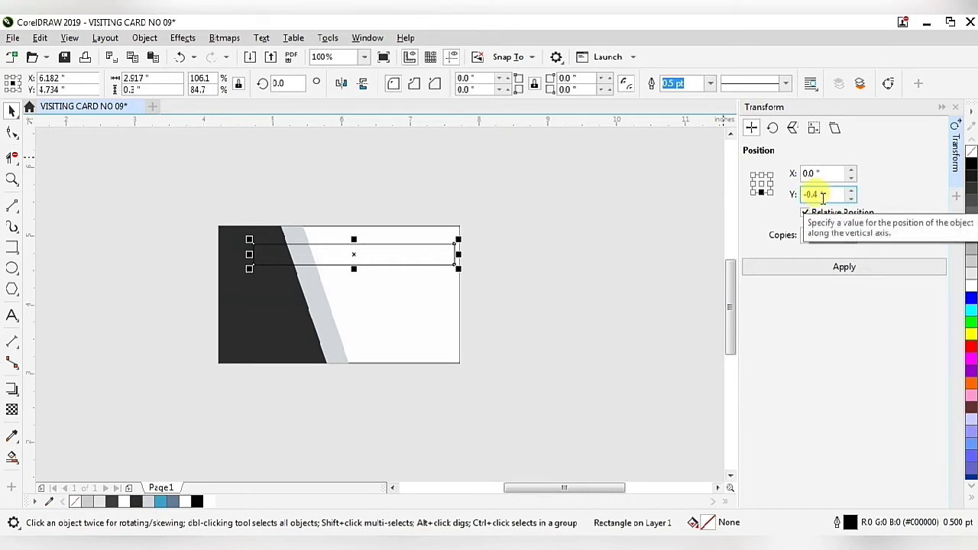
pyautogui.click(813, 243)
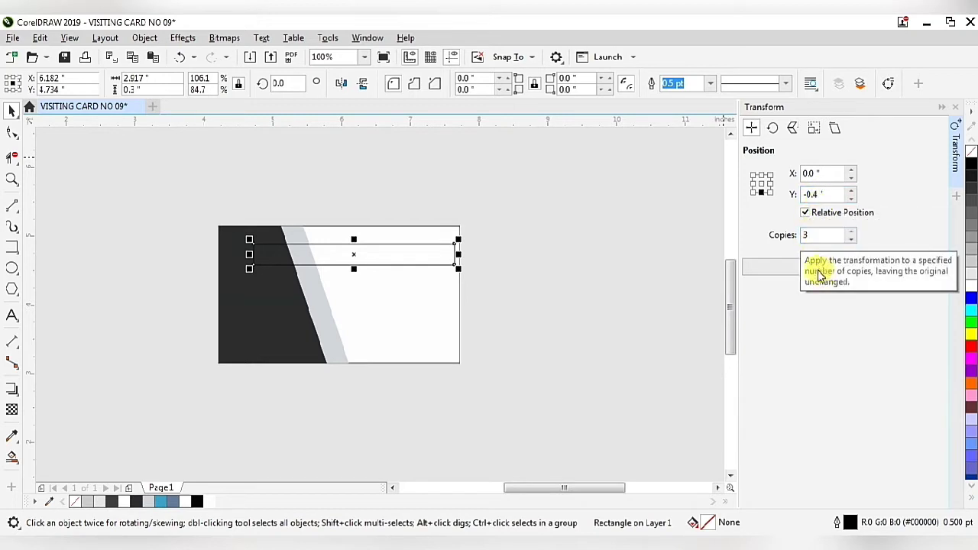
pyautogui.click(830, 270)
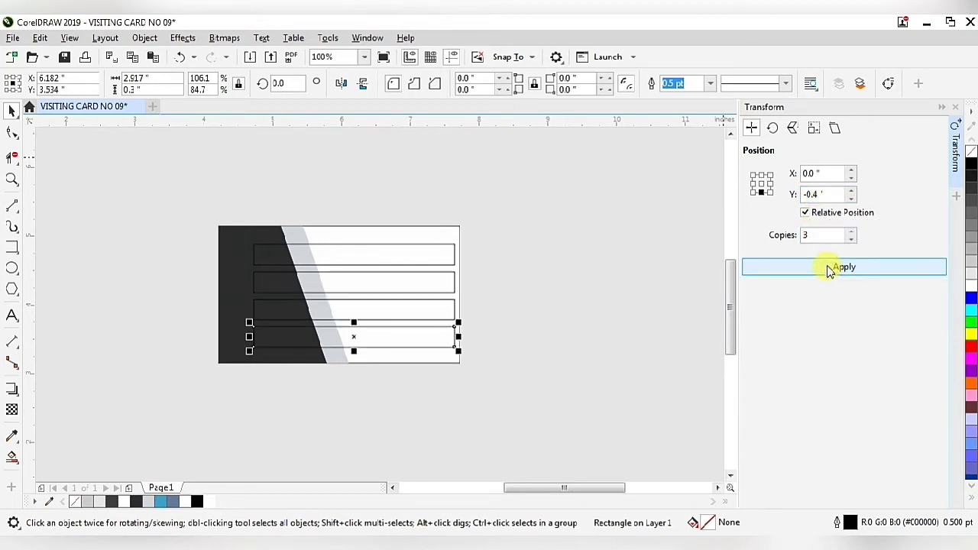
pyautogui.click(954, 111)
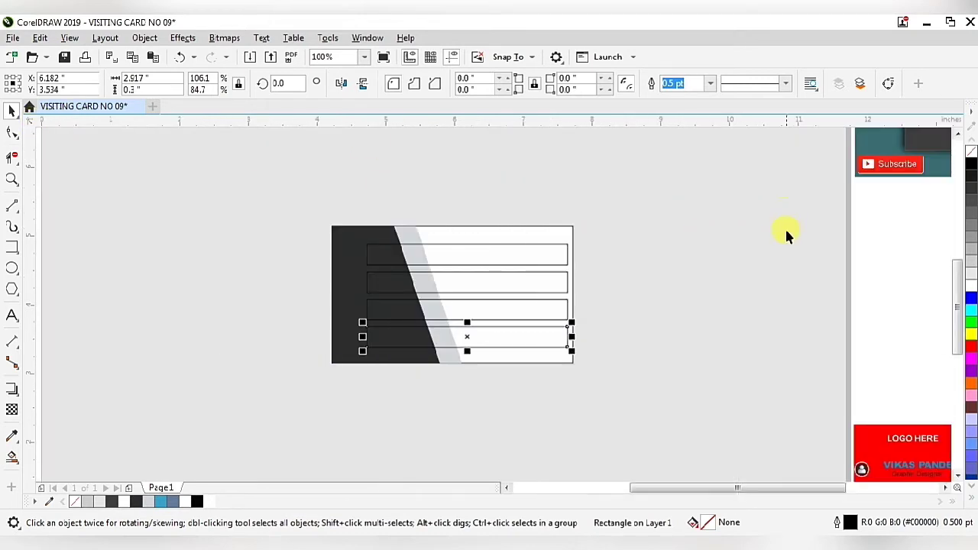
pyautogui.click(813, 277)
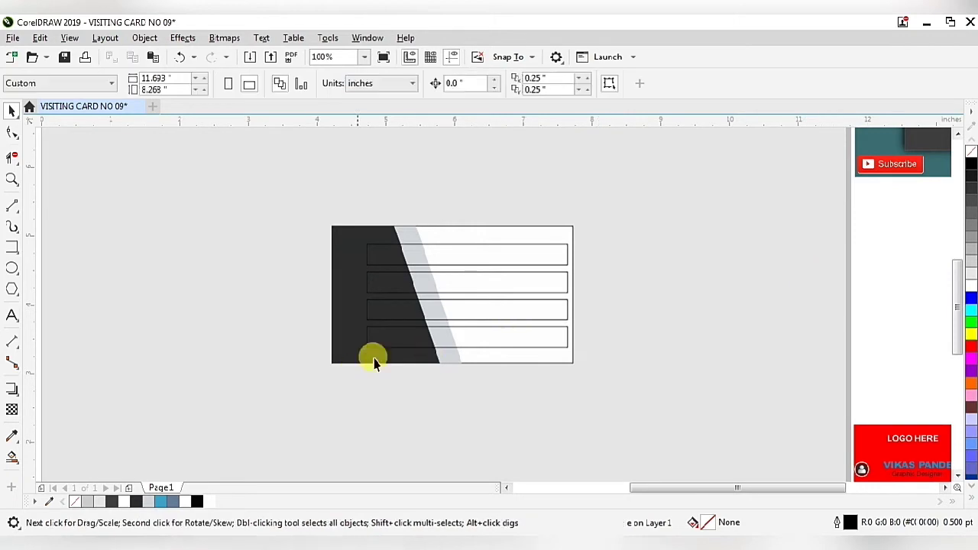
pyautogui.scroll(-2, 582, 325)
pyautogui.scroll(2, 490, 305)
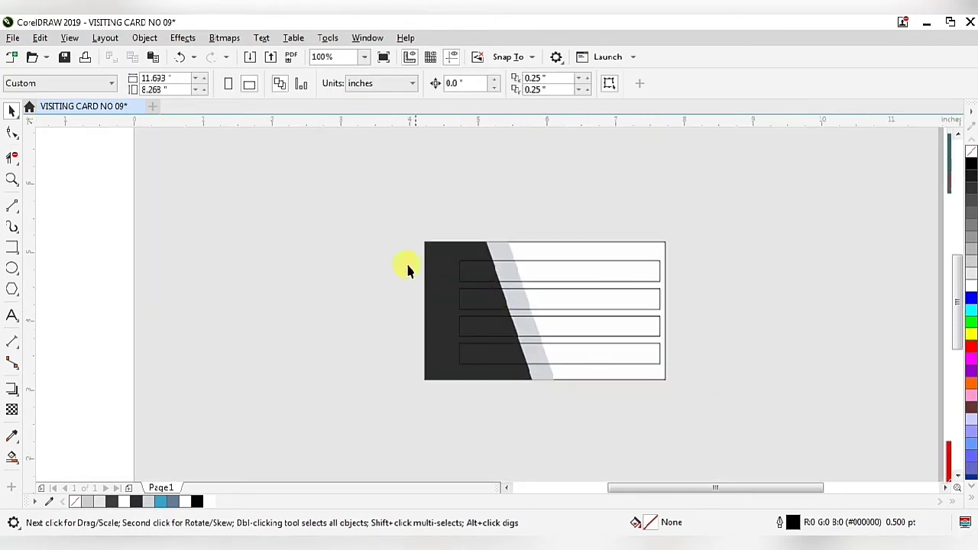
# Group the four bars and nudge the group slightly upward on the card.
pyautogui.moveTo(401, 256); pyautogui.dragTo(661, 367)
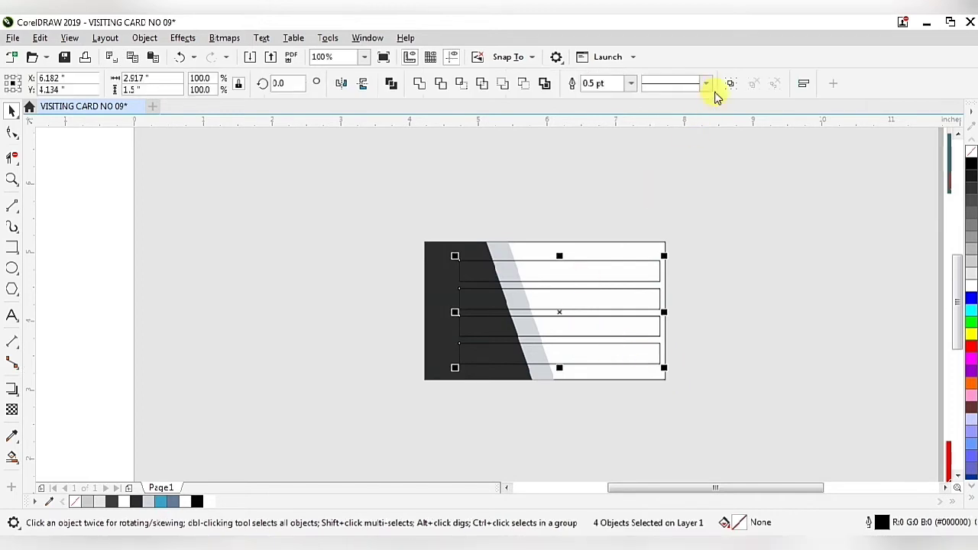
pyautogui.click(730, 84)
pyautogui.scroll(2, 551, 340)
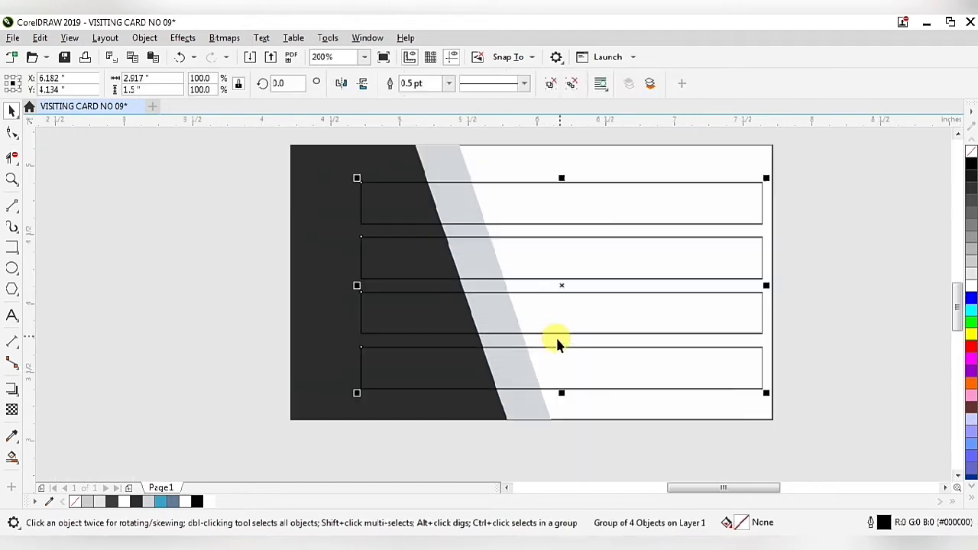
pyautogui.scroll(-2, 557, 335)
pyautogui.scroll(2, 533, 332)
pyautogui.scroll(-2, 528, 318)
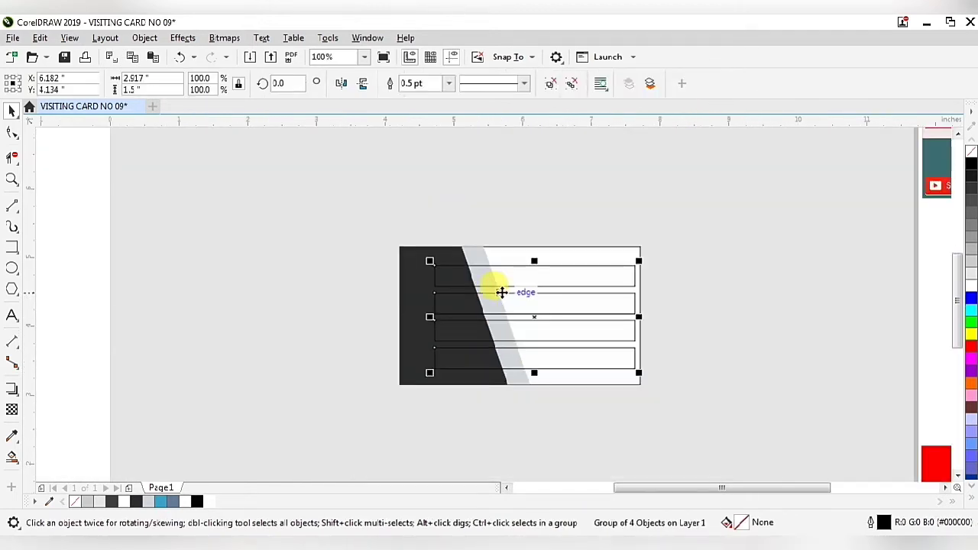
pyautogui.scroll(2, 497, 285)
pyautogui.scroll(-2, 510, 331)
pyautogui.scroll(2, 509, 340)
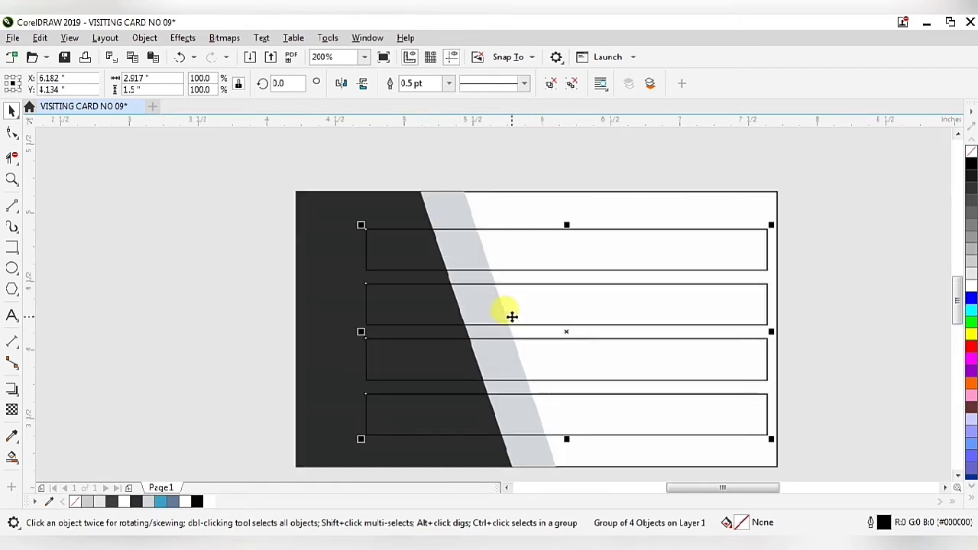
pyautogui.scroll(-2, 520, 279)
pyautogui.scroll(2, 522, 283)
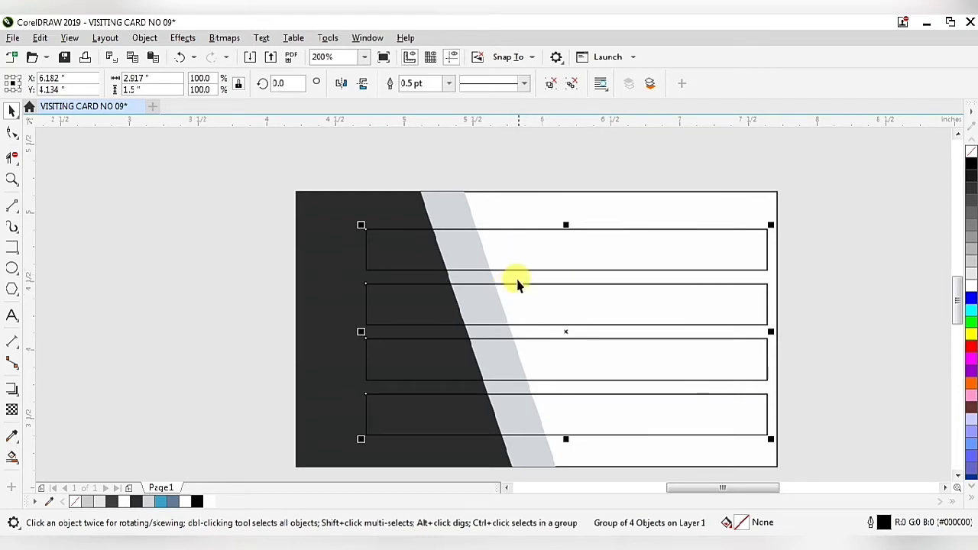
pyautogui.scroll(1, 562, 285)
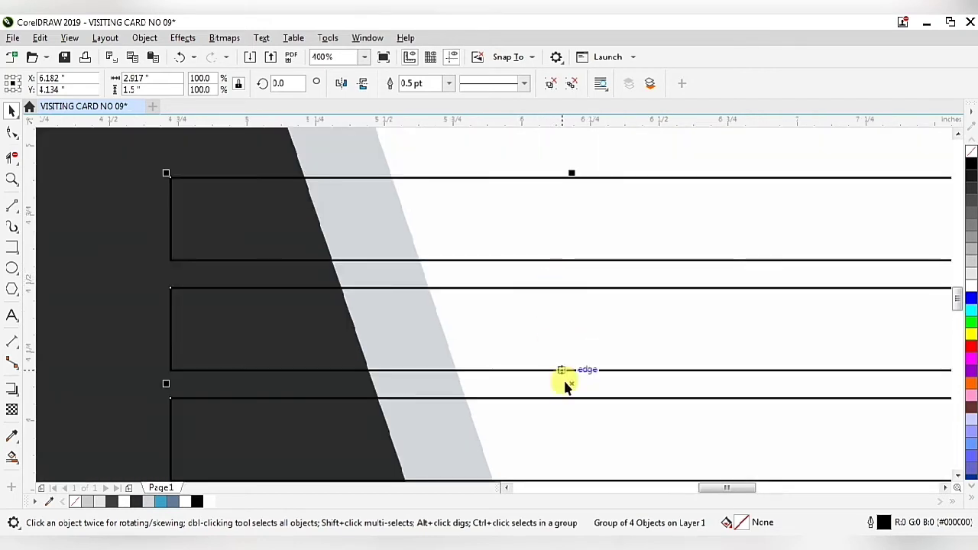
pyautogui.moveTo(571, 383); pyautogui.dragTo(566, 382)
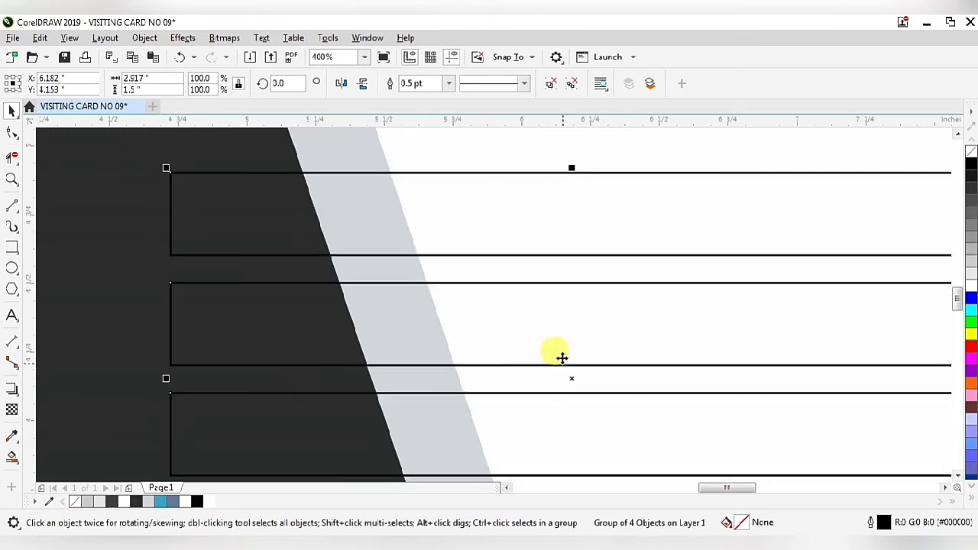
pyautogui.scroll(-2, 546, 344)
pyautogui.click(67, 284)
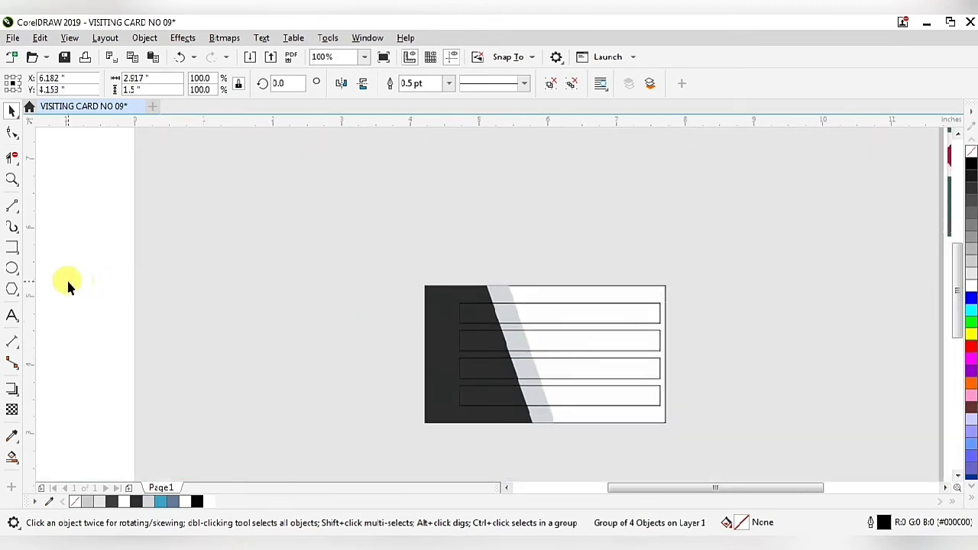
pyautogui.click(604, 339)
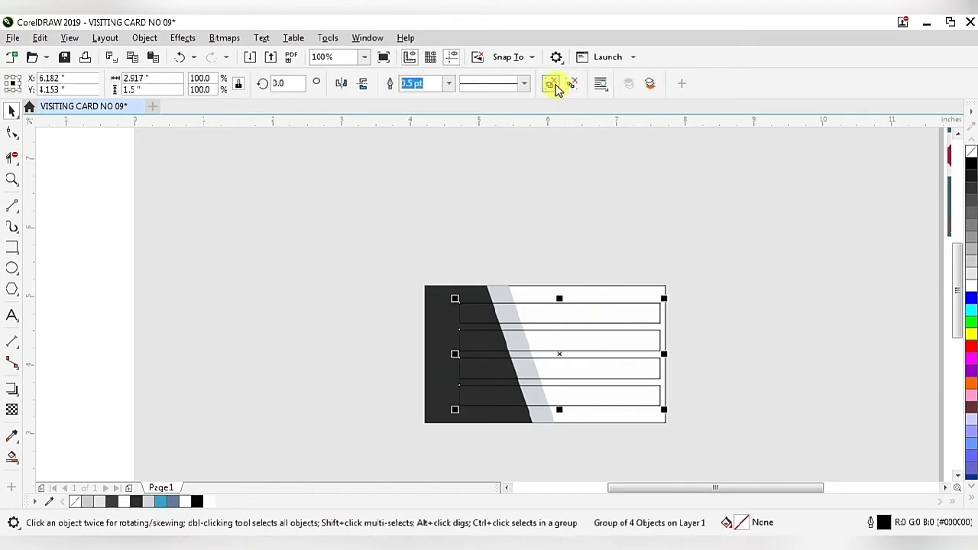
# Ungroup the bars and Smart-fill the band piece in each of the four rows cyan-blue.
pyautogui.hotkey('ctrl', 'u')
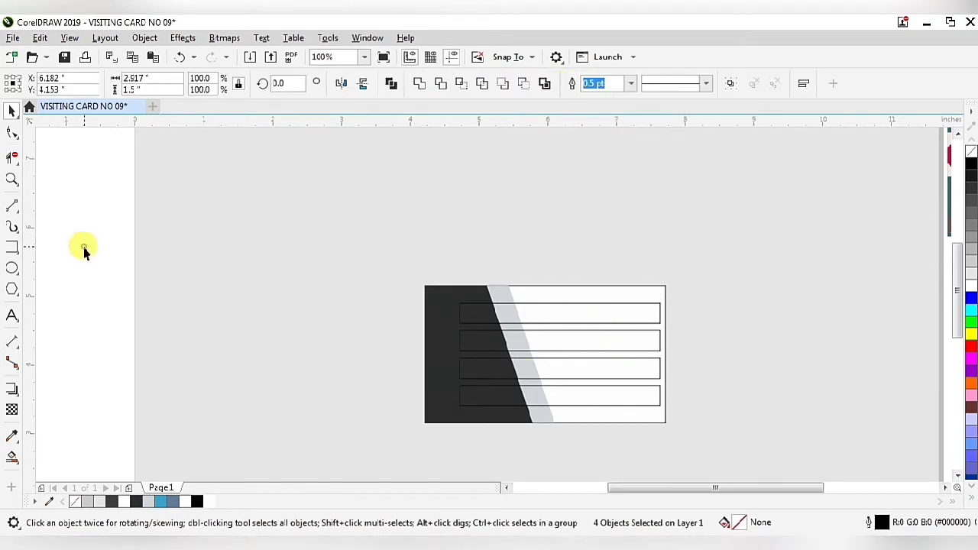
pyautogui.click(83, 251)
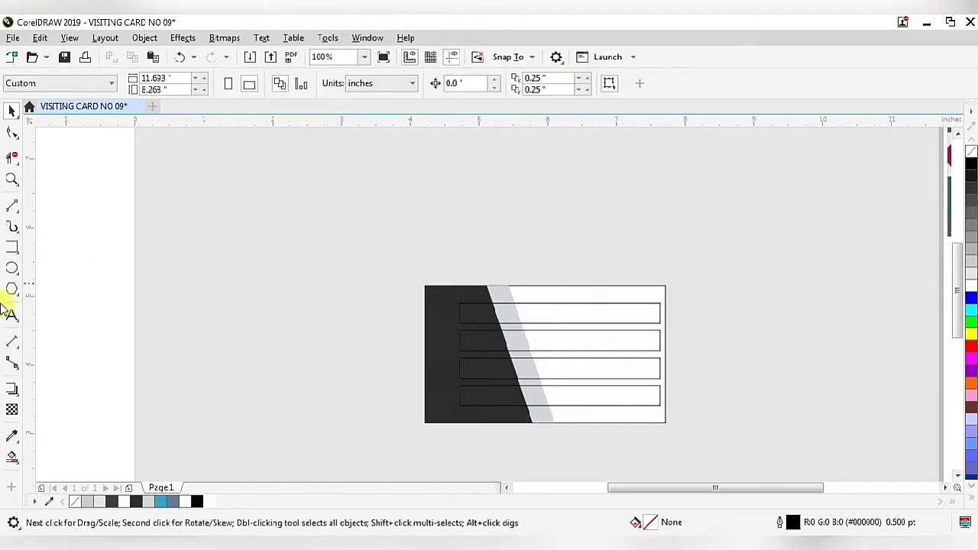
pyautogui.click(11, 457)
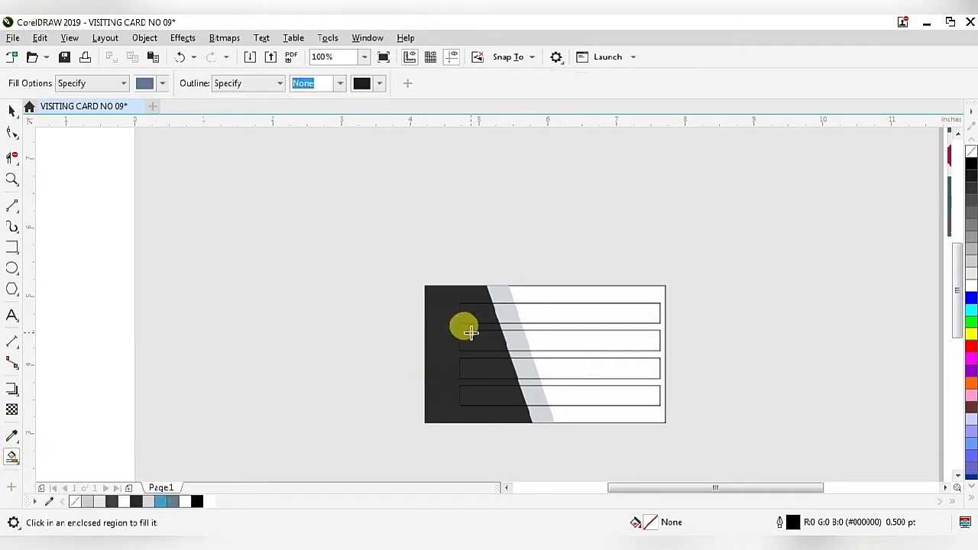
pyautogui.click(508, 313)
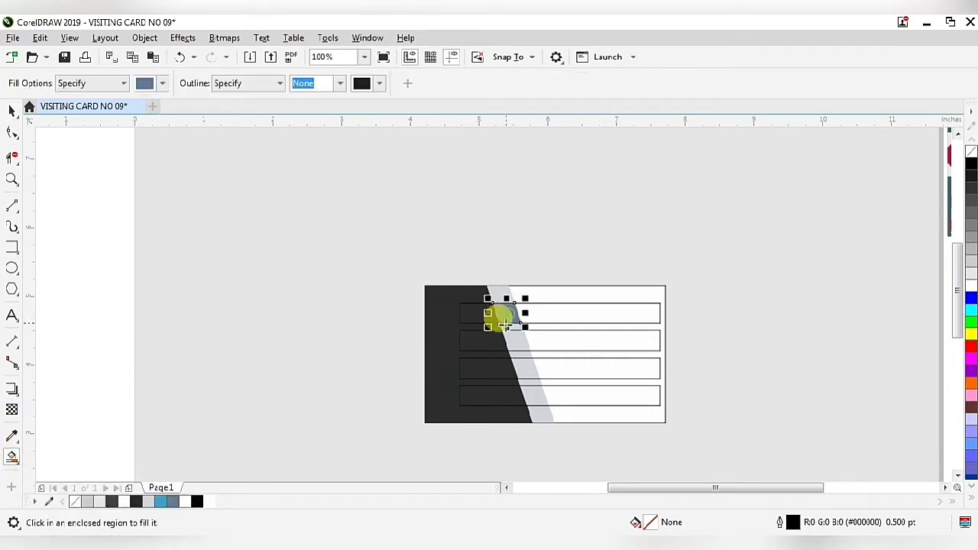
pyautogui.click(160, 508)
pyautogui.click(510, 340)
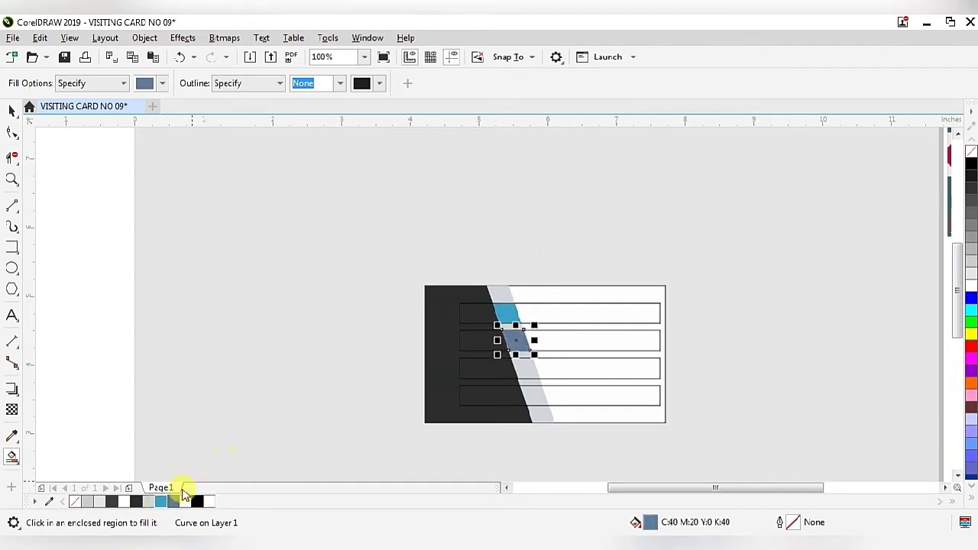
pyautogui.click(162, 508)
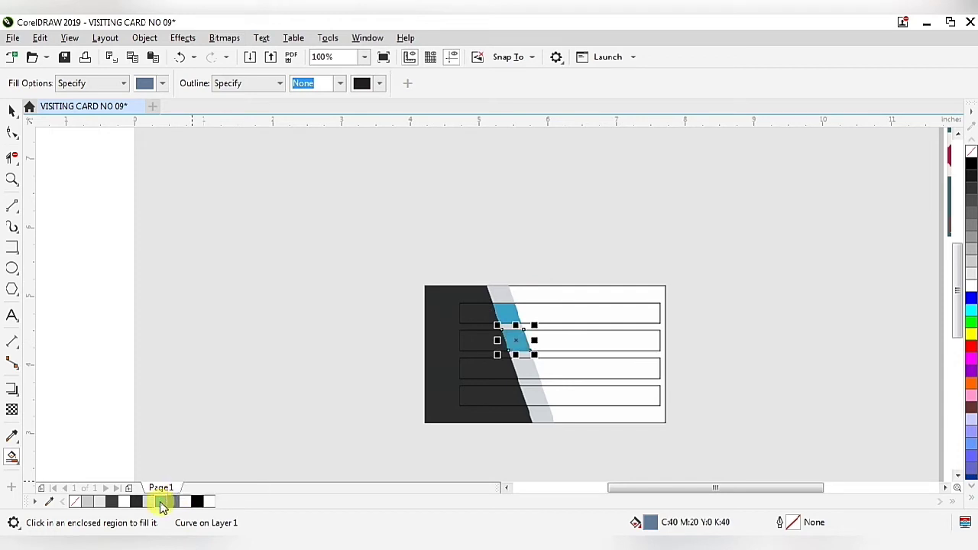
pyautogui.click(509, 369)
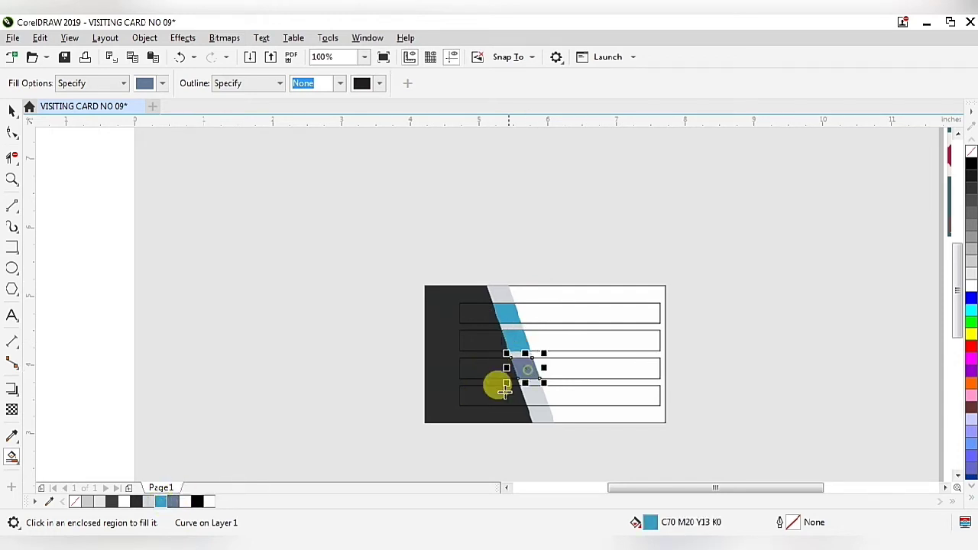
pyautogui.click(165, 502)
pyautogui.click(535, 396)
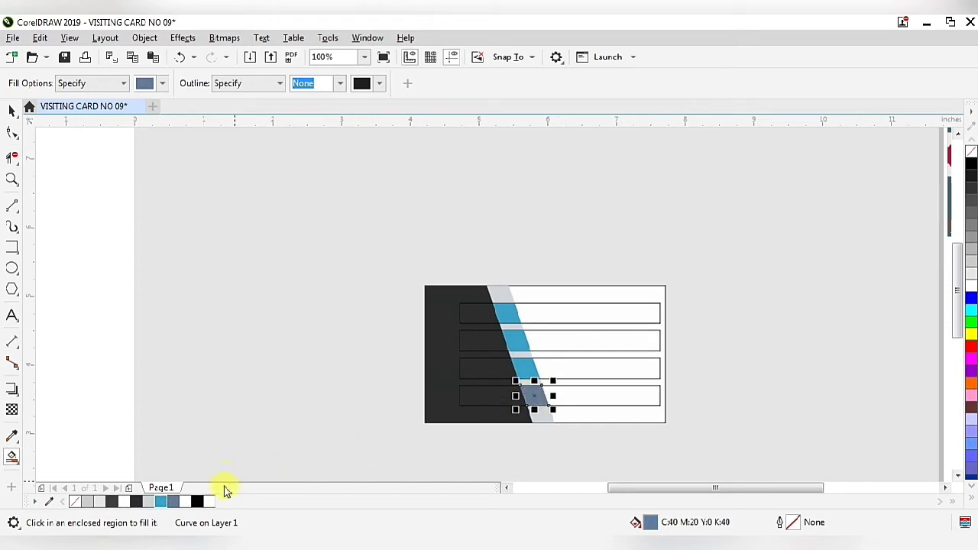
pyautogui.click(161, 502)
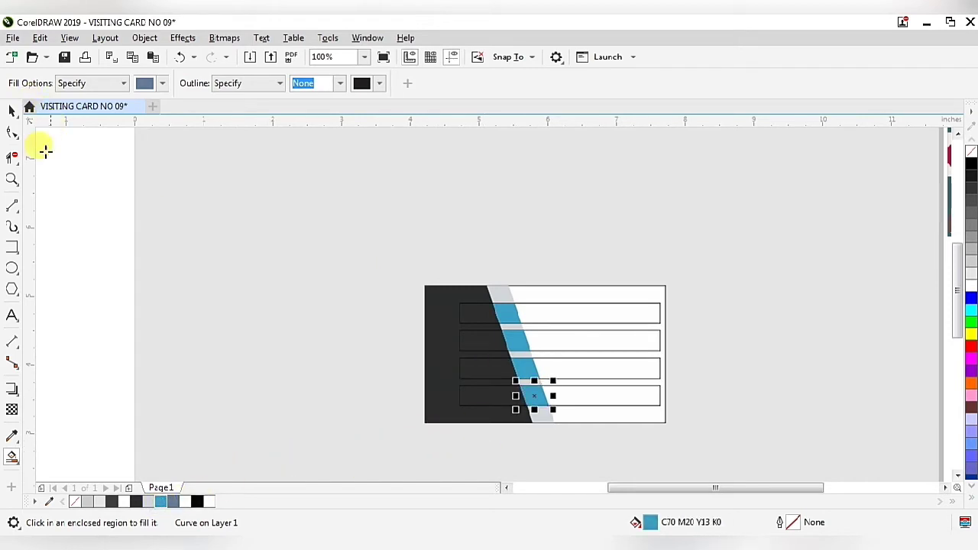
pyautogui.click(9, 115)
pyautogui.click(115, 189)
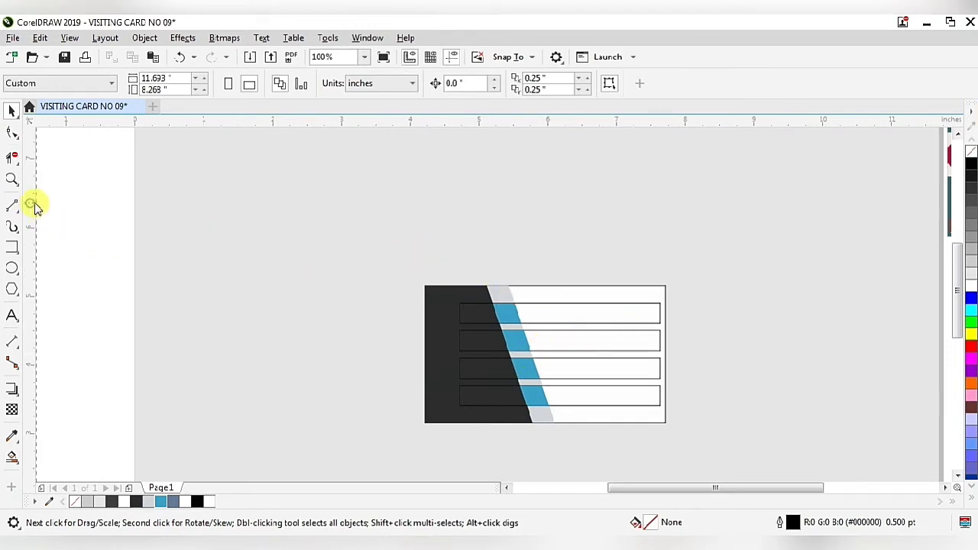
# Add a vertical guide near the right edge and delete bar segments beyond it and inside the dark panel.
pyautogui.moveTo(34, 205); pyautogui.dragTo(449, 206)
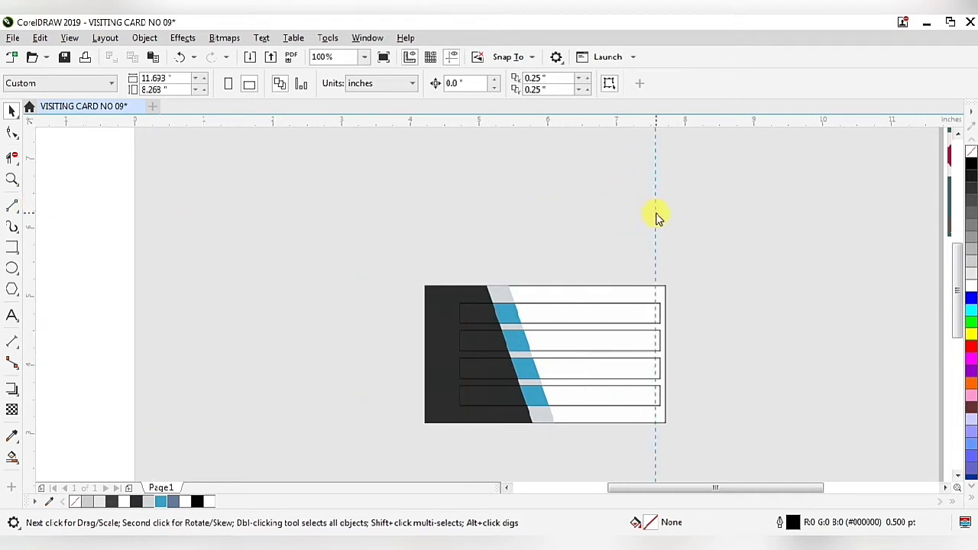
pyautogui.click(657, 218)
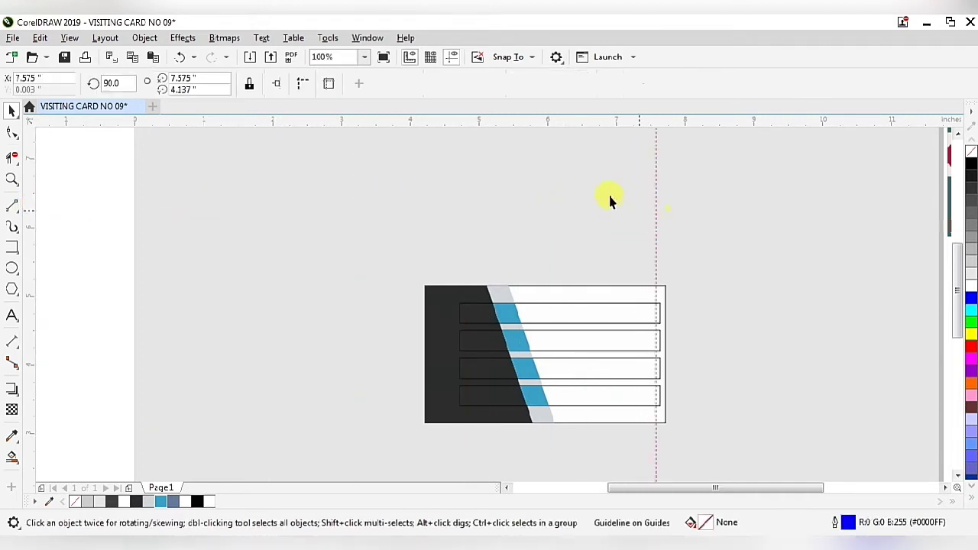
pyautogui.click(13, 161)
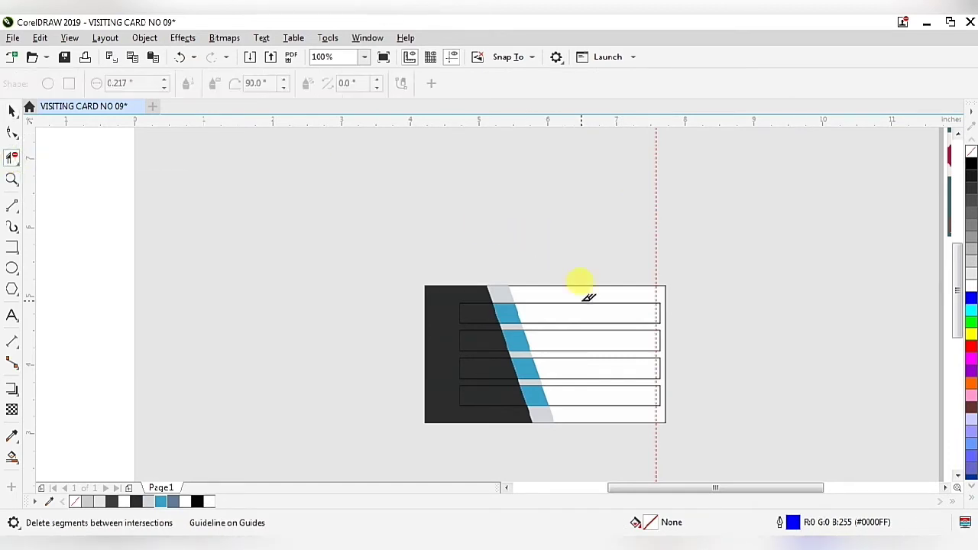
pyautogui.click(660, 302)
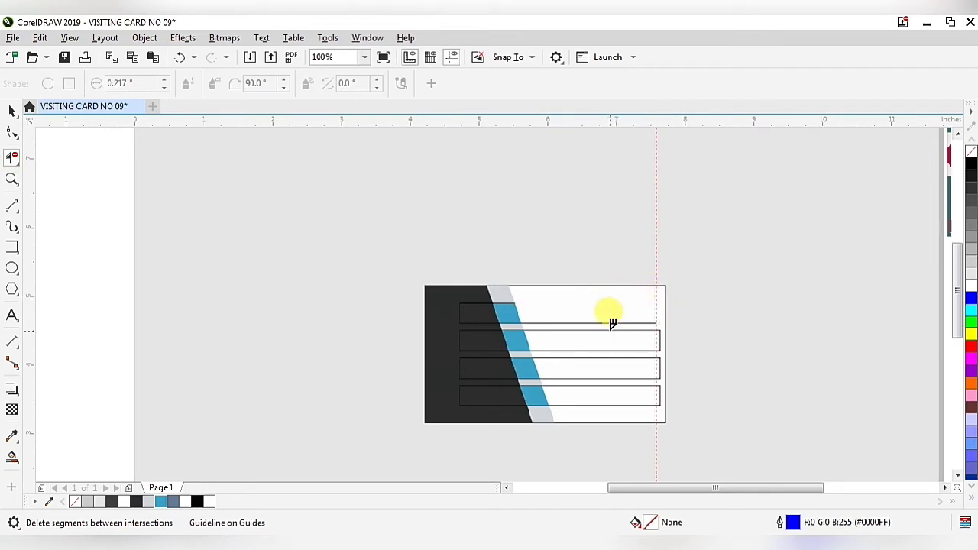
pyautogui.click(660, 335)
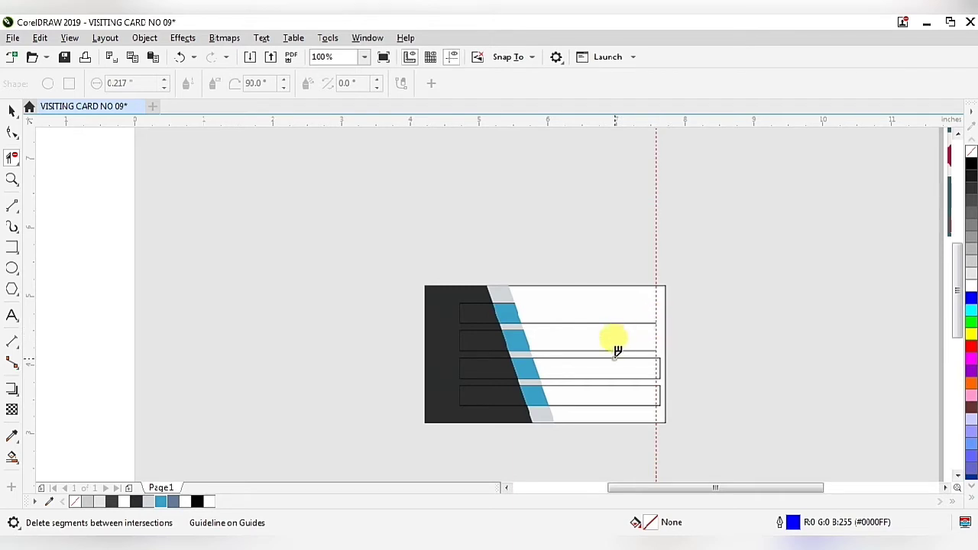
pyautogui.click(617, 352)
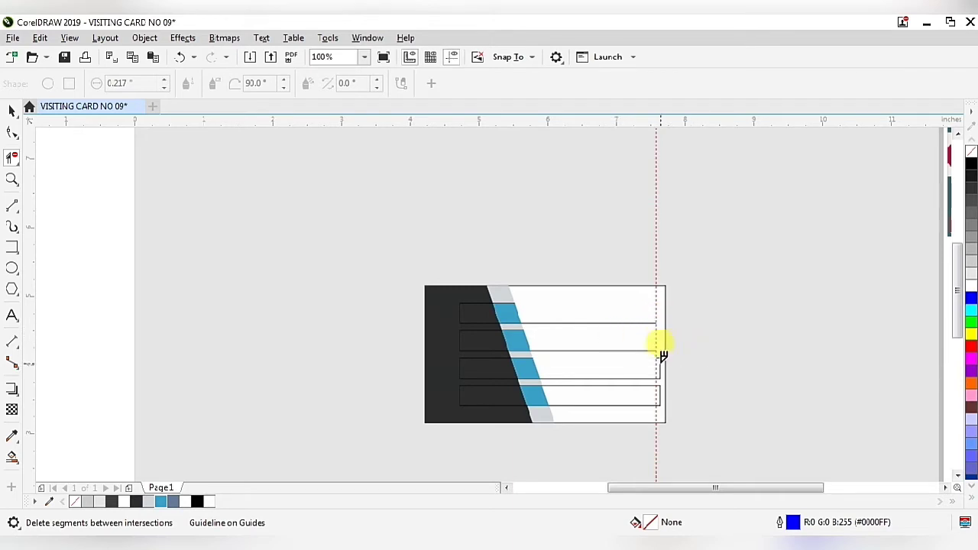
pyautogui.click(661, 360)
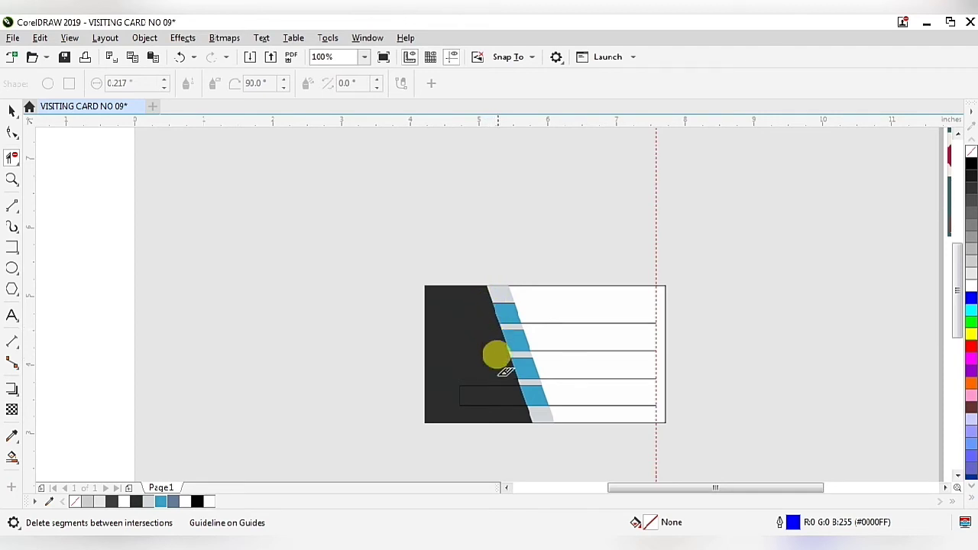
pyautogui.moveTo(508, 396); pyautogui.dragTo(463, 313)
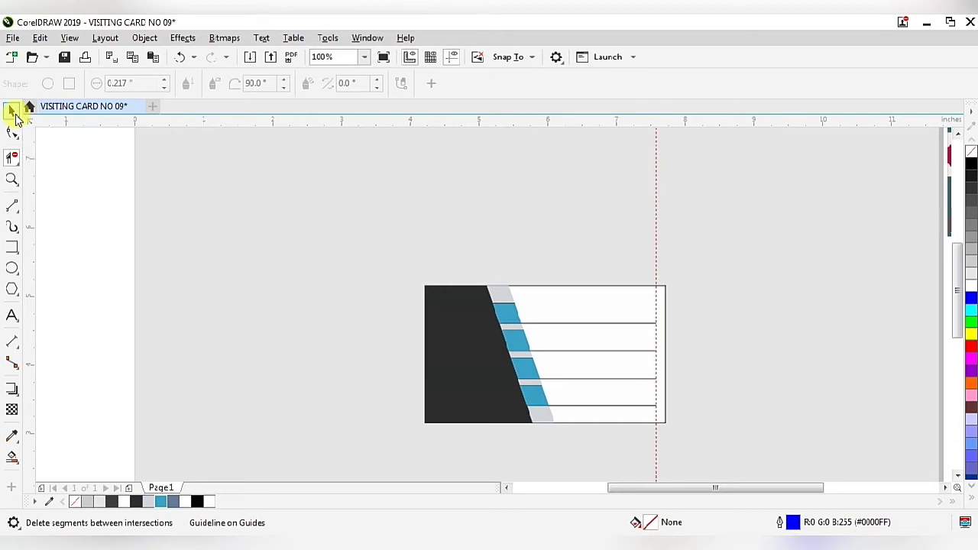
pyautogui.click(13, 111)
pyautogui.press('Escape')
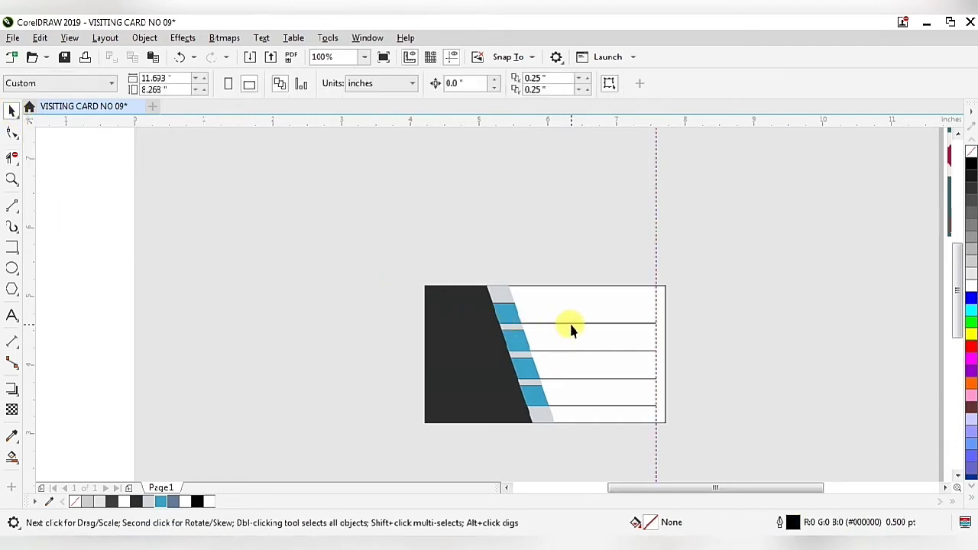
pyautogui.scroll(1, 572, 328)
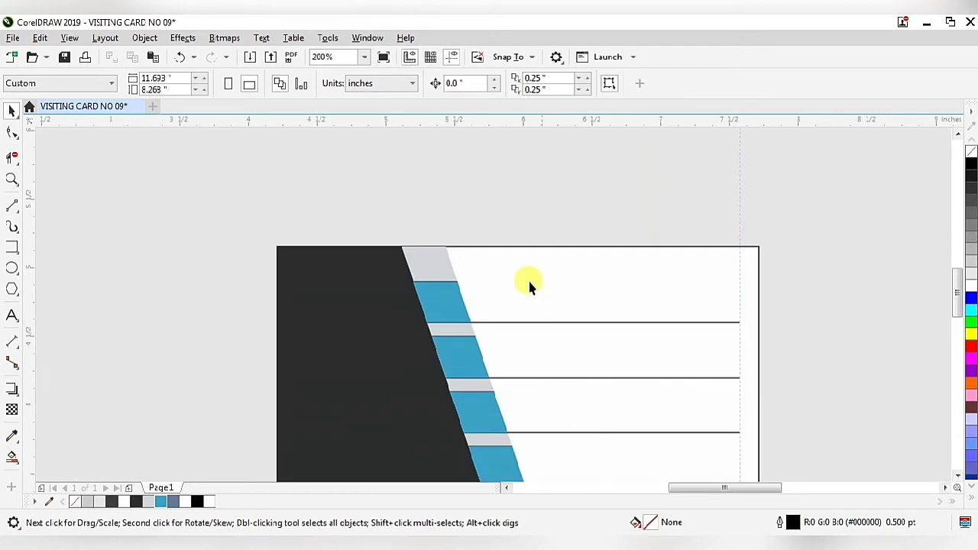
pyautogui.scroll(-1, 531, 282)
pyautogui.scroll(1, 528, 312)
pyautogui.click(547, 296)
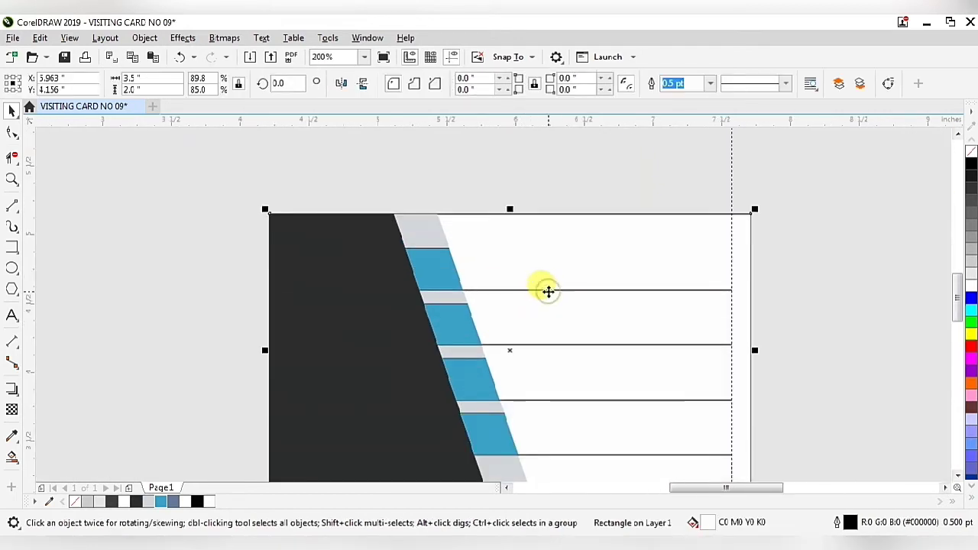
pyautogui.scroll(-1, 544, 290)
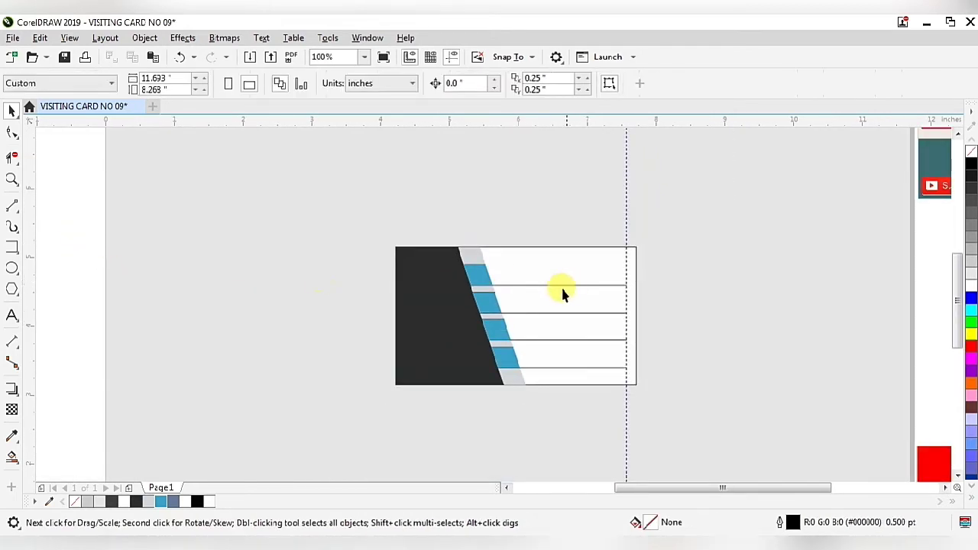
pyautogui.click(553, 279)
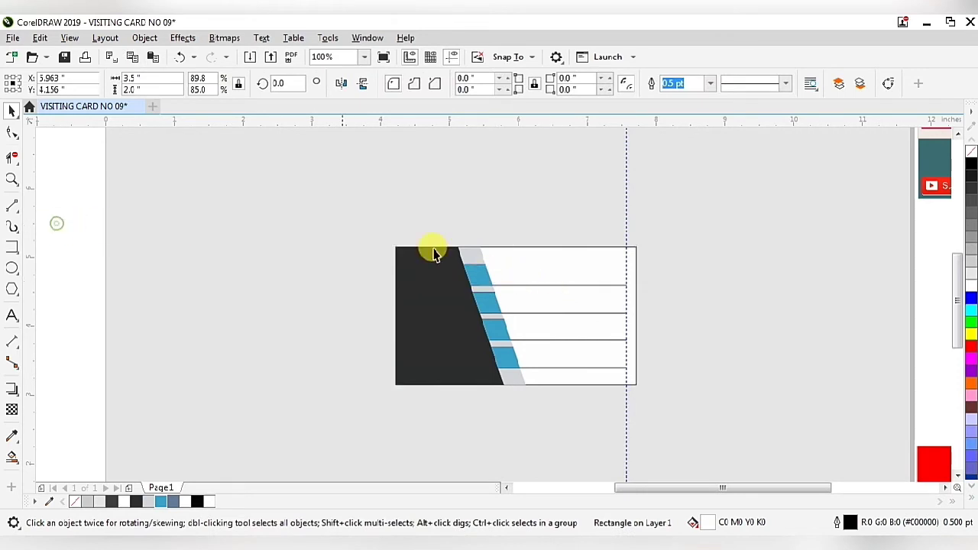
pyautogui.scroll(2, 484, 278)
pyautogui.click(451, 223)
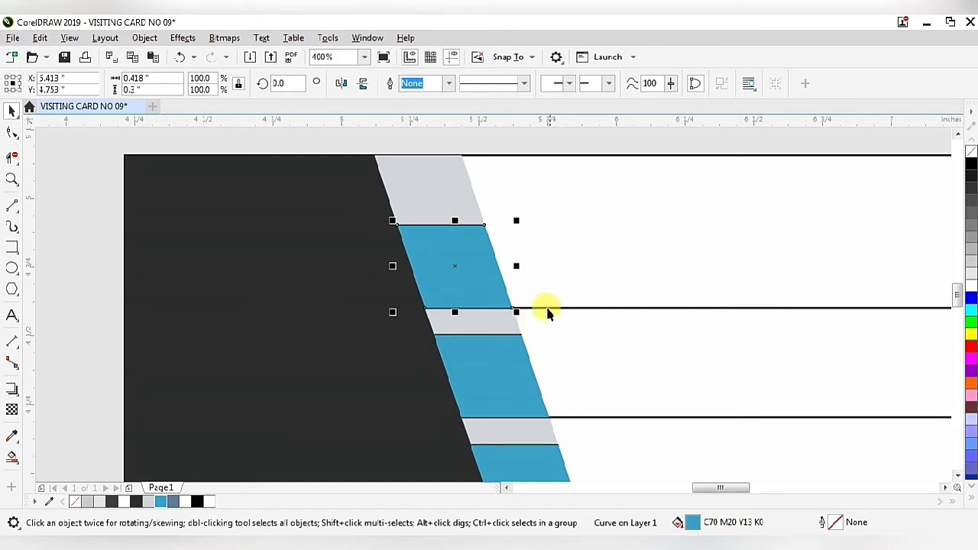
pyautogui.click(544, 308)
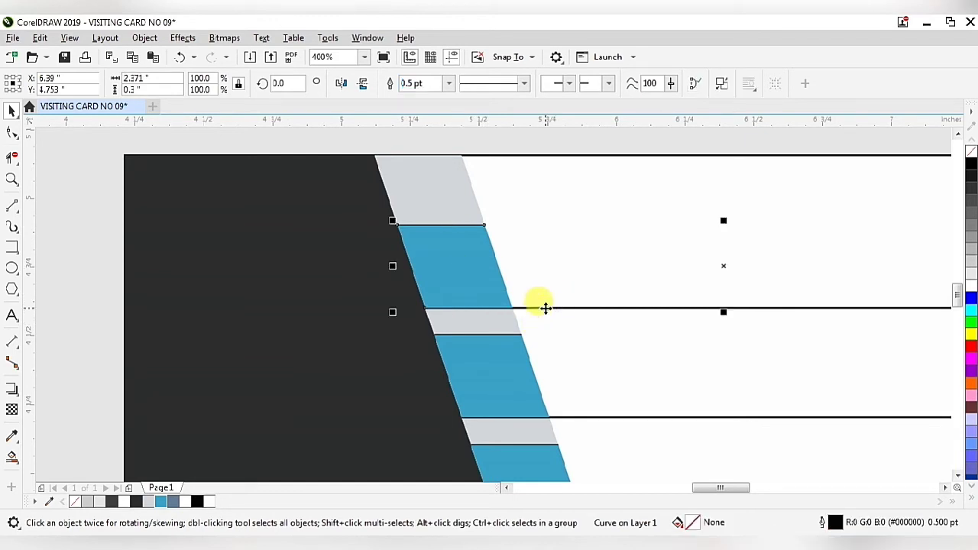
pyautogui.rightClick(546, 308)
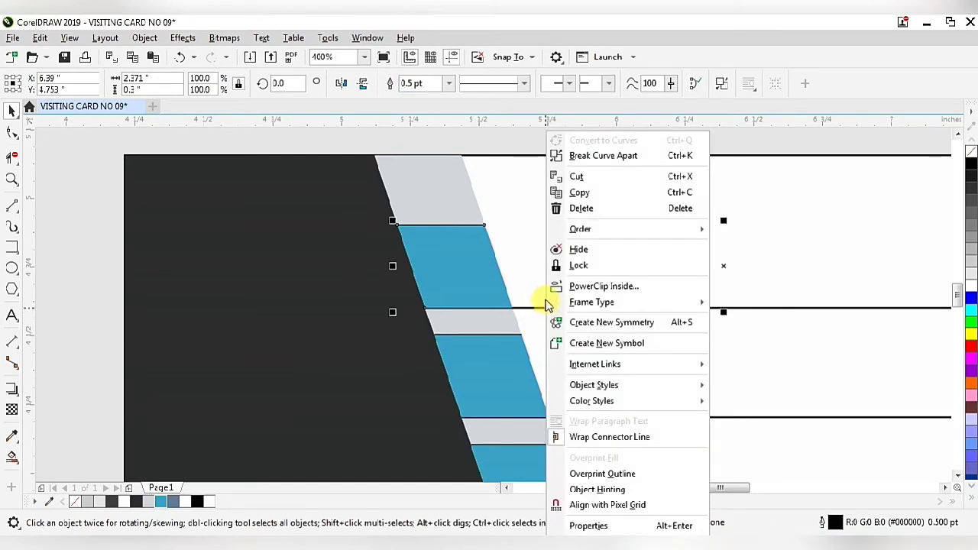
pyautogui.click(604, 157)
pyautogui.scroll(-2, 457, 290)
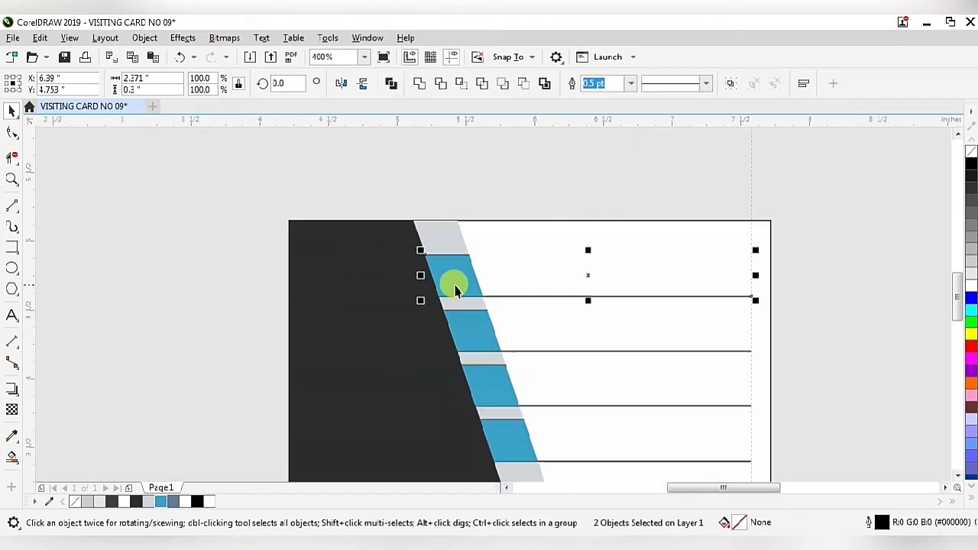
pyautogui.scroll(2, 464, 255)
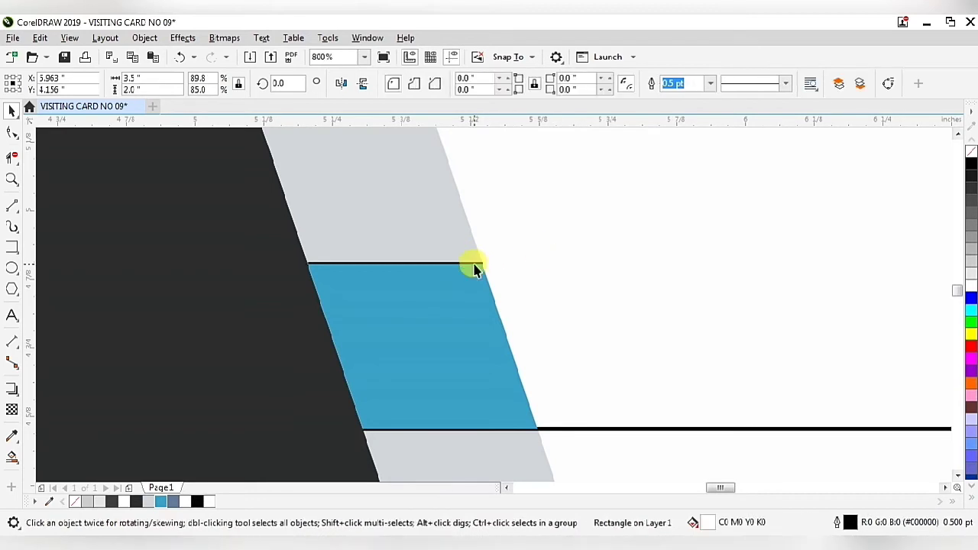
pyautogui.click(478, 269)
pyautogui.scroll(-2, 469, 267)
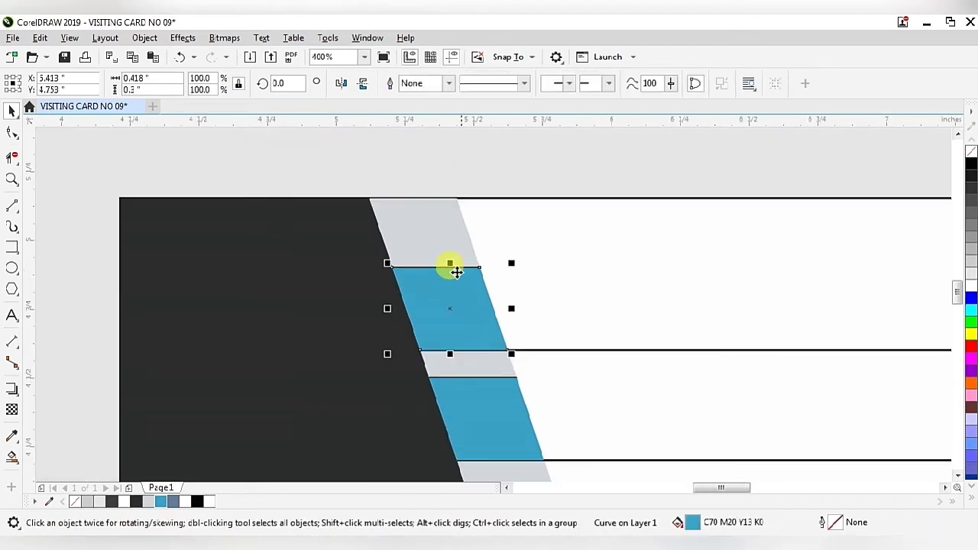
pyautogui.click(476, 168)
pyautogui.scroll(2, 459, 258)
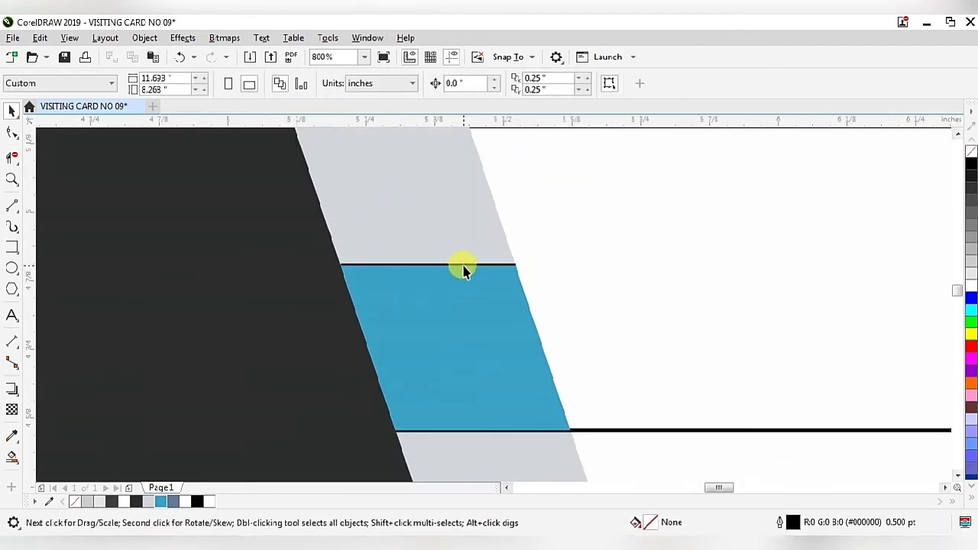
pyautogui.click(464, 268)
pyautogui.scroll(2, 456, 258)
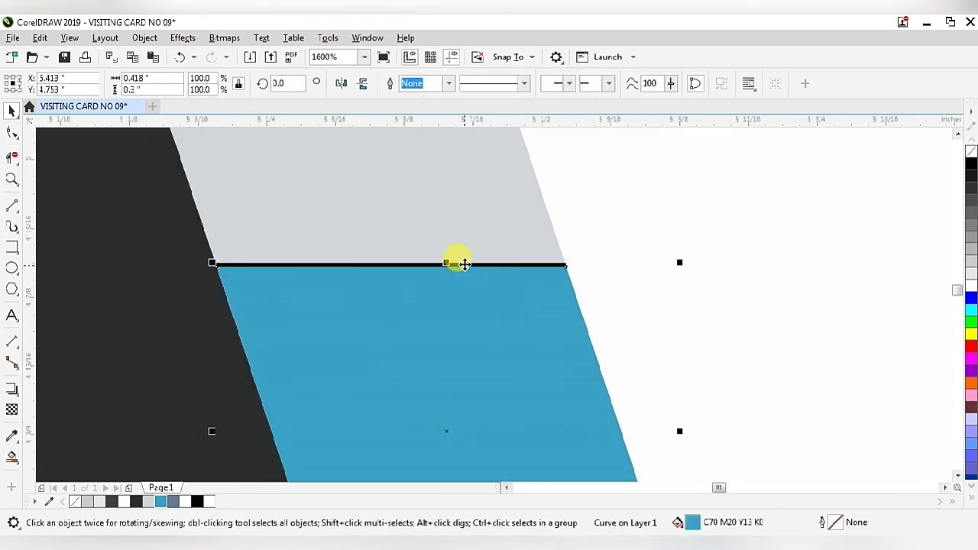
pyautogui.click(661, 234)
pyautogui.click(563, 262)
pyautogui.scroll(-2, 558, 275)
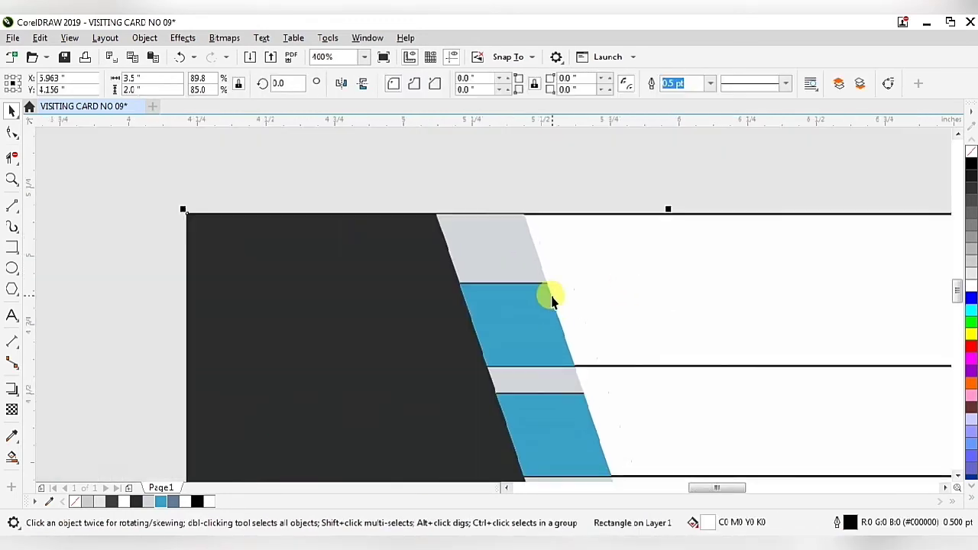
pyautogui.scroll(-2, 547, 293)
pyautogui.scroll(-2, 527, 279)
pyautogui.scroll(-4, 517, 264)
pyautogui.click(256, 252)
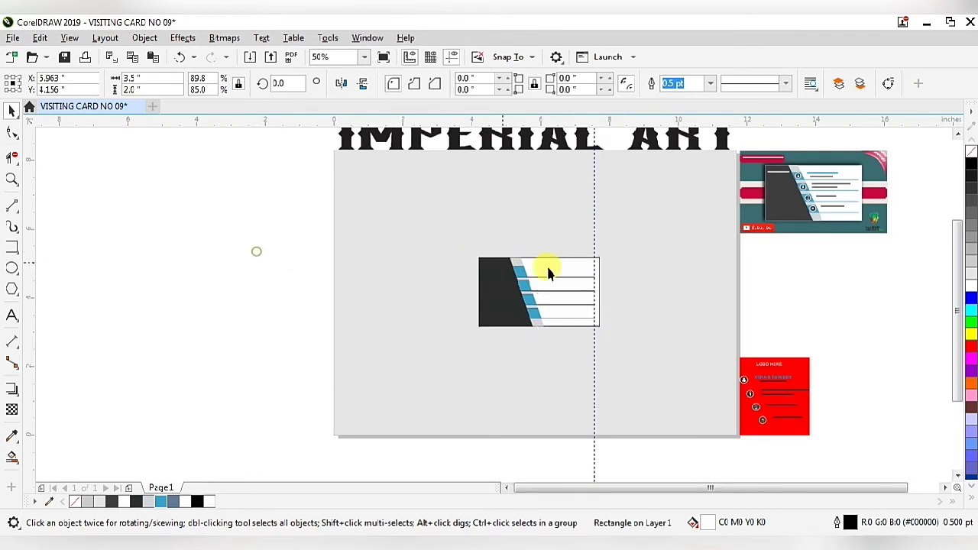
pyautogui.scroll(4, 536, 269)
pyautogui.scroll(4, 478, 268)
pyautogui.scroll(1, 472, 270)
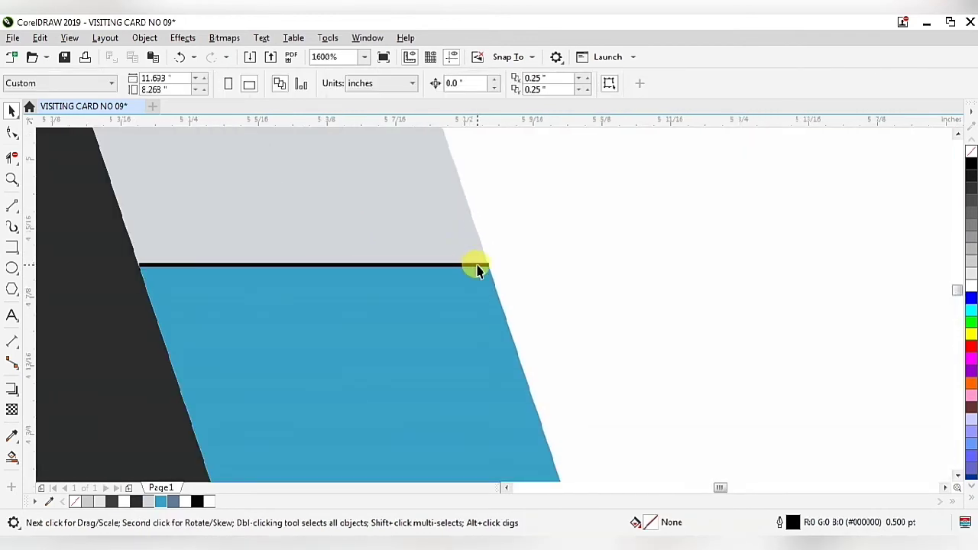
# Delete the short black line along the blue stripe's top edge.
pyautogui.click(477, 269)
pyautogui.moveTo(477, 269); pyautogui.dragTo(664, 197)
pyautogui.rightClick(666, 197)
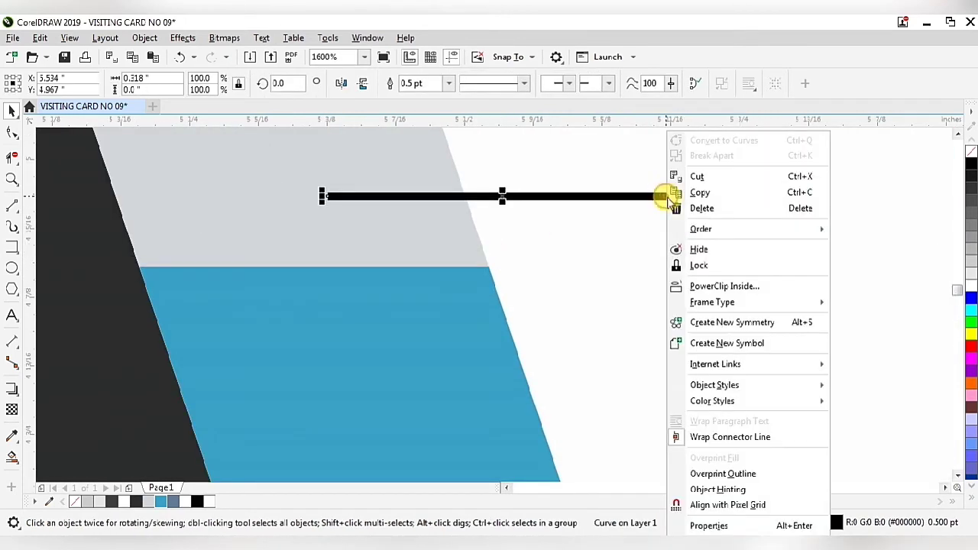
pyautogui.click(673, 208)
pyautogui.scroll(-1, 477, 218)
pyautogui.scroll(-1, 487, 313)
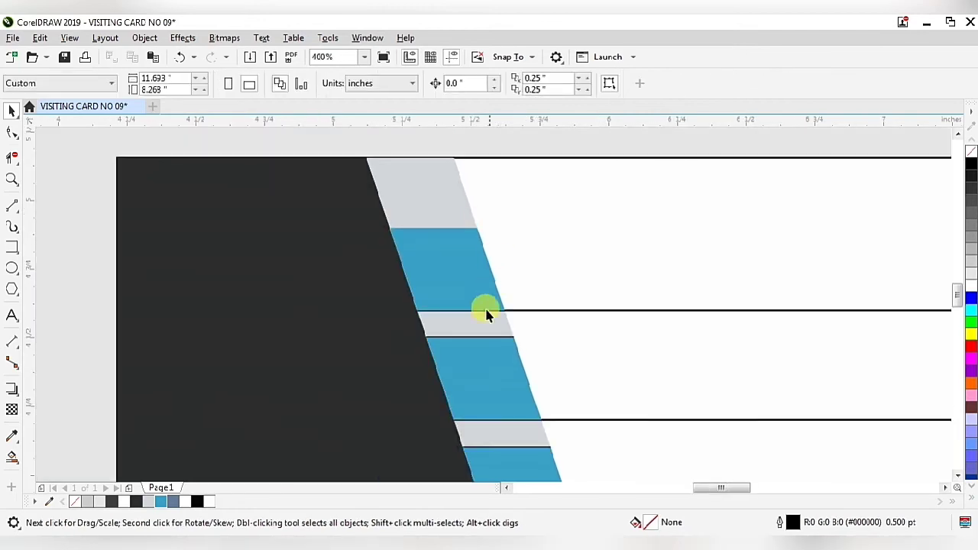
pyautogui.scroll(1, 487, 313)
pyautogui.scroll(-2, 538, 302)
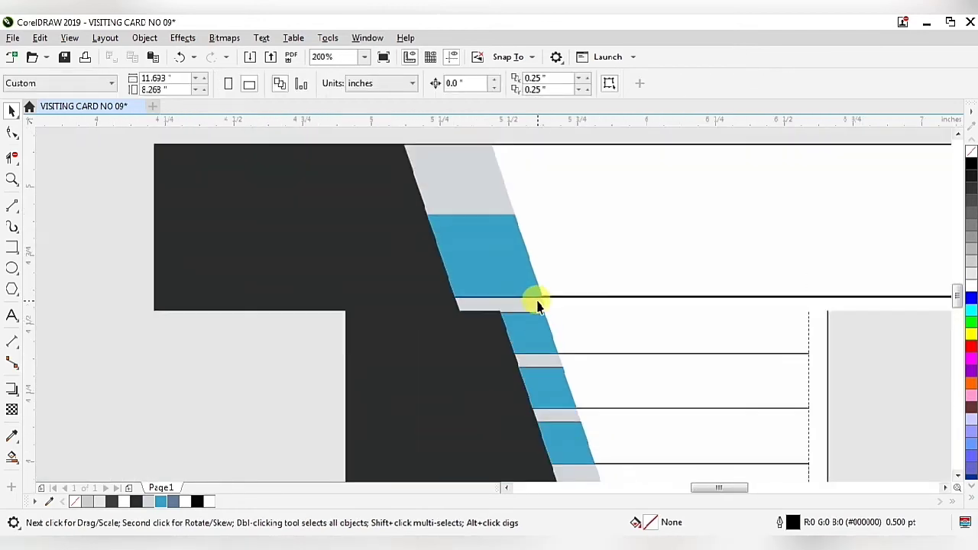
pyautogui.scroll(2, 537, 304)
# Break a horizontal divider line apart into separate pieces.
pyautogui.click(575, 294)
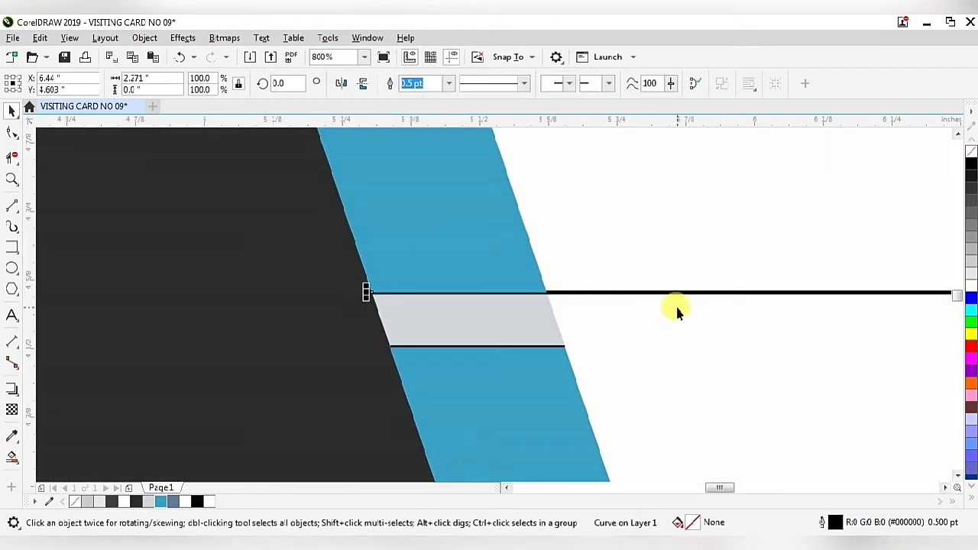
pyautogui.scroll(-1, 389, 280)
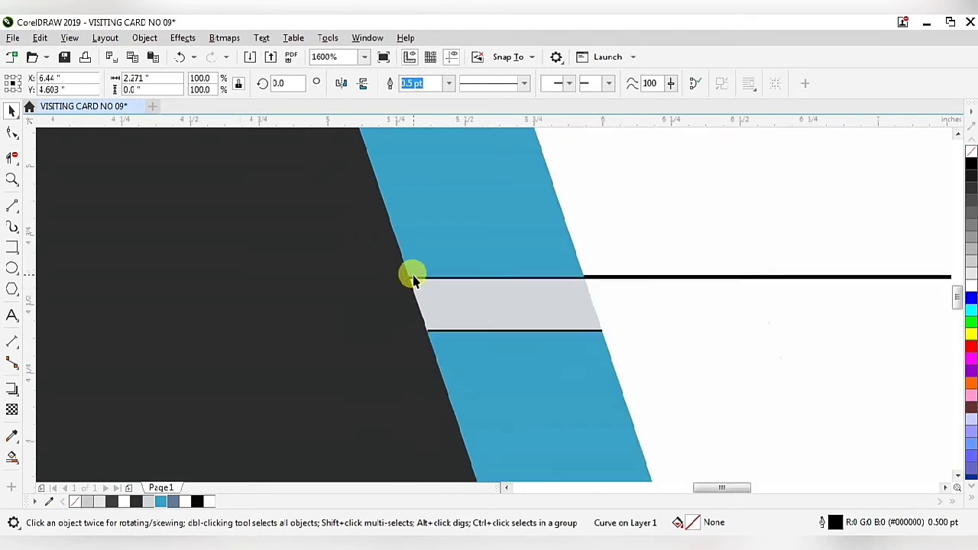
pyautogui.scroll(-1, 411, 277)
pyautogui.scroll(-1, 374, 287)
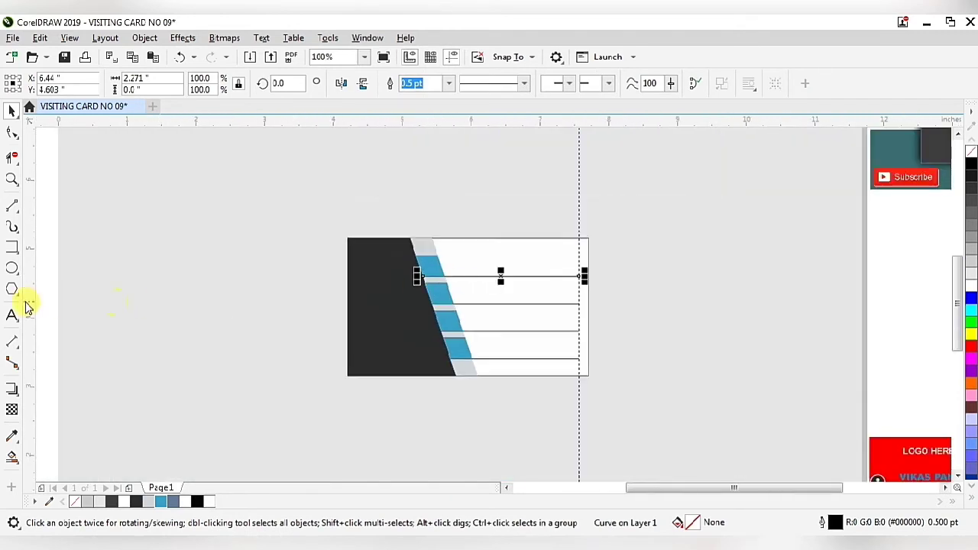
pyautogui.press('Escape')
pyautogui.scroll(1, 483, 303)
pyautogui.scroll(1, 483, 301)
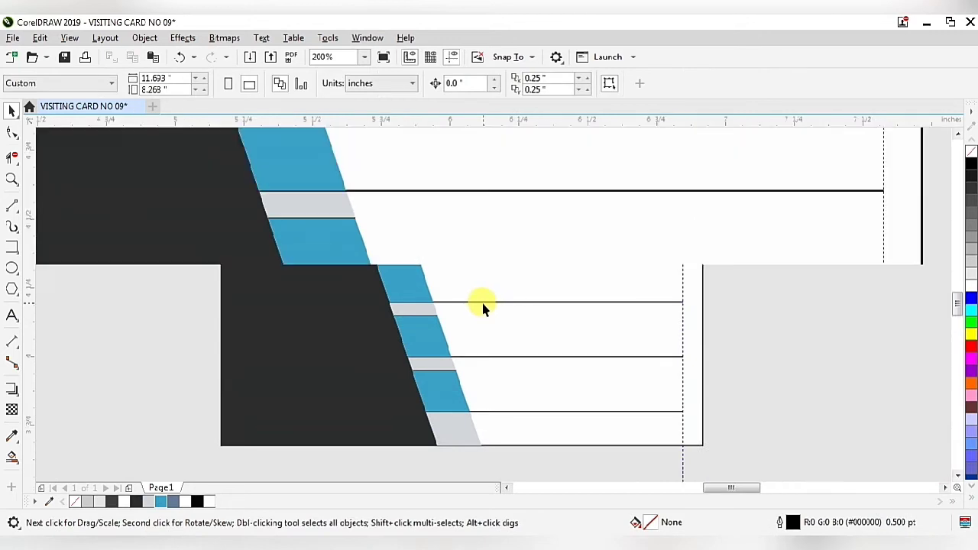
pyautogui.click(428, 300)
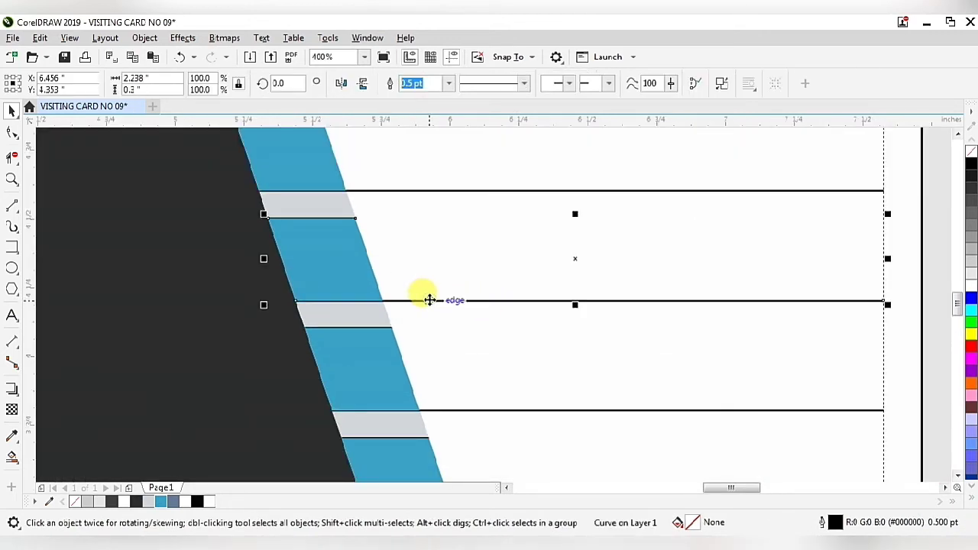
pyautogui.rightClick(428, 301)
pyautogui.click(487, 157)
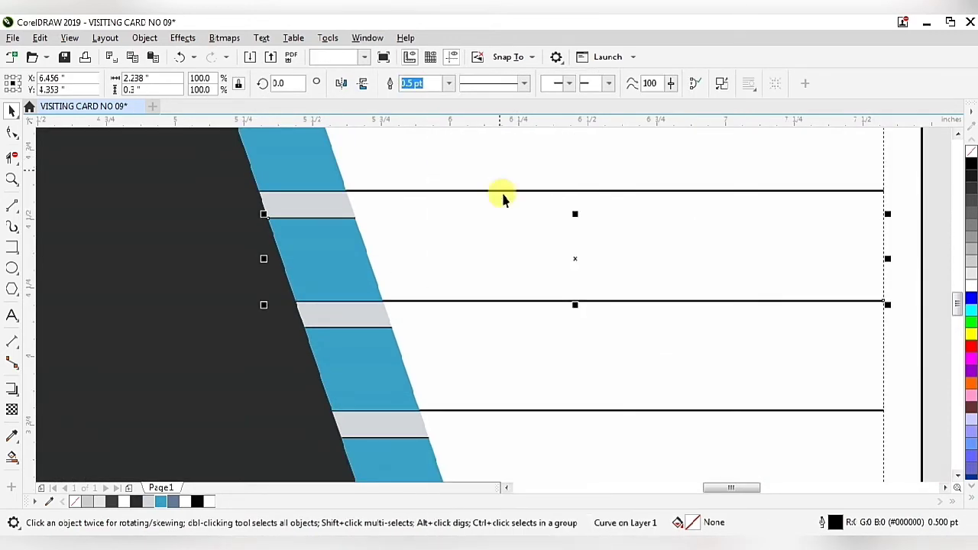
# Inspect the card's background rectangle context menu, then reselect the rectangle.
pyautogui.click(512, 407)
pyautogui.rightClick(513, 407)
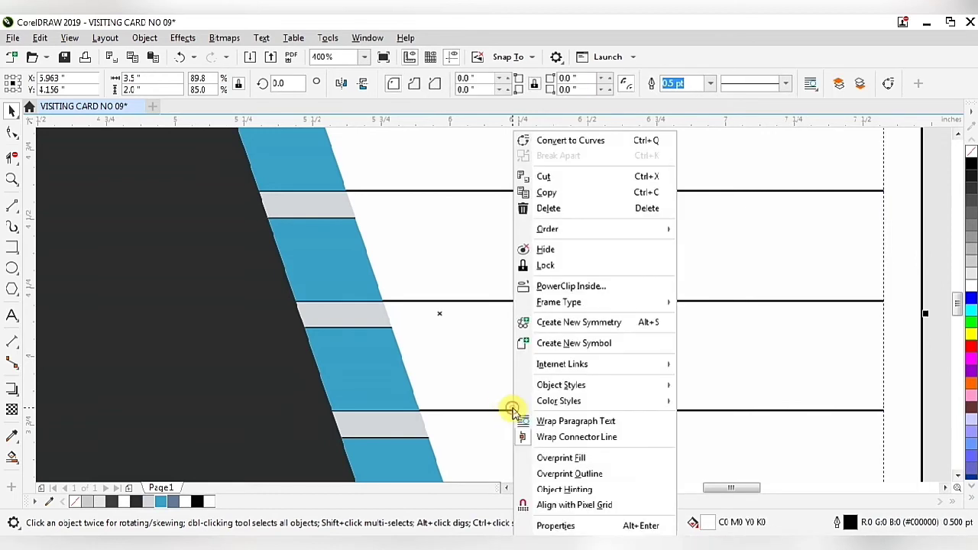
pyautogui.click(485, 357)
pyautogui.scroll(-3, 523, 334)
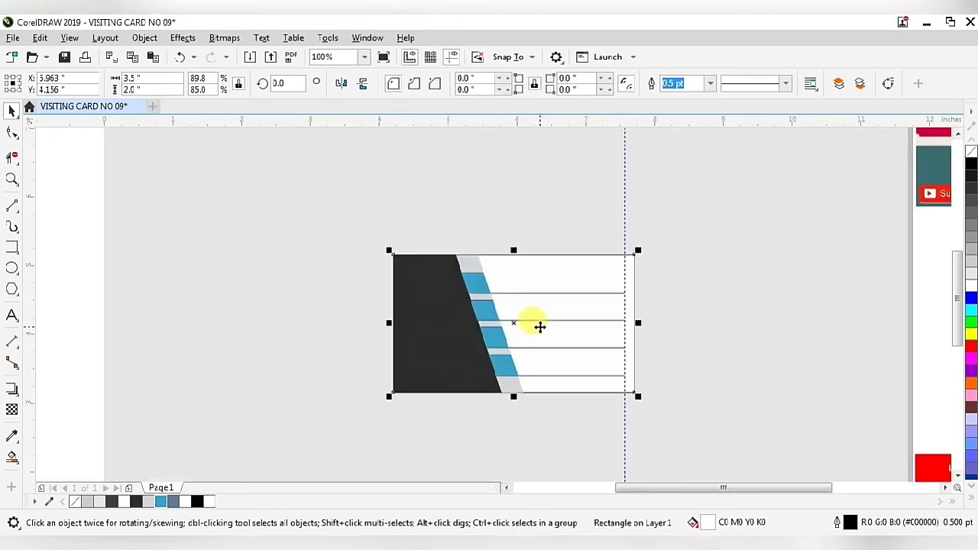
pyautogui.click(76, 302)
pyautogui.scroll(1, 523, 356)
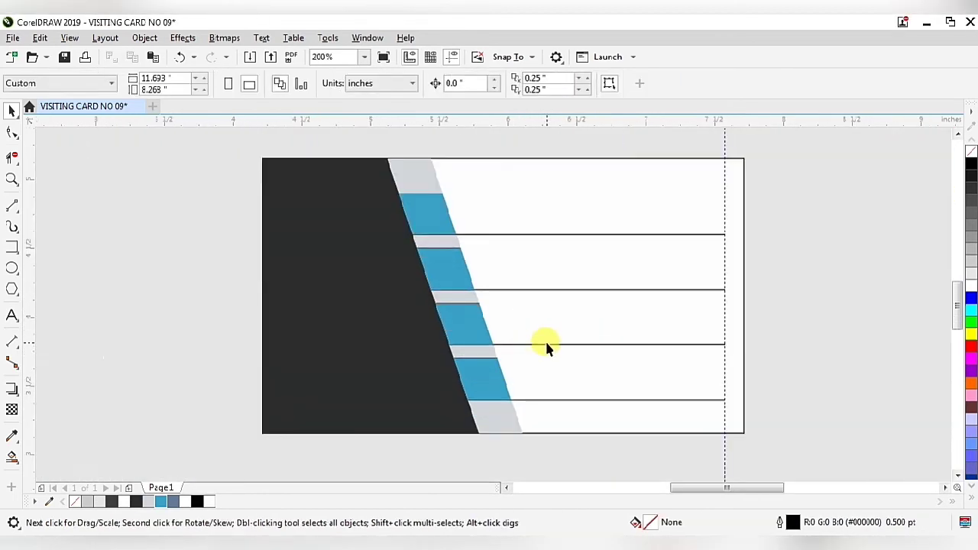
pyautogui.click(545, 340)
# Break the third divider line apart with Break Curve Apart.
pyautogui.click(252, 348)
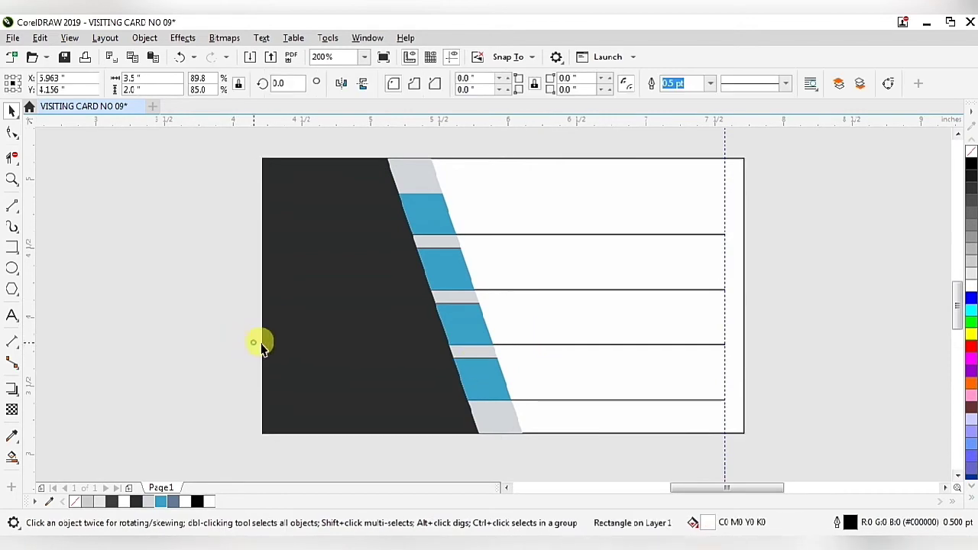
pyautogui.click(534, 348)
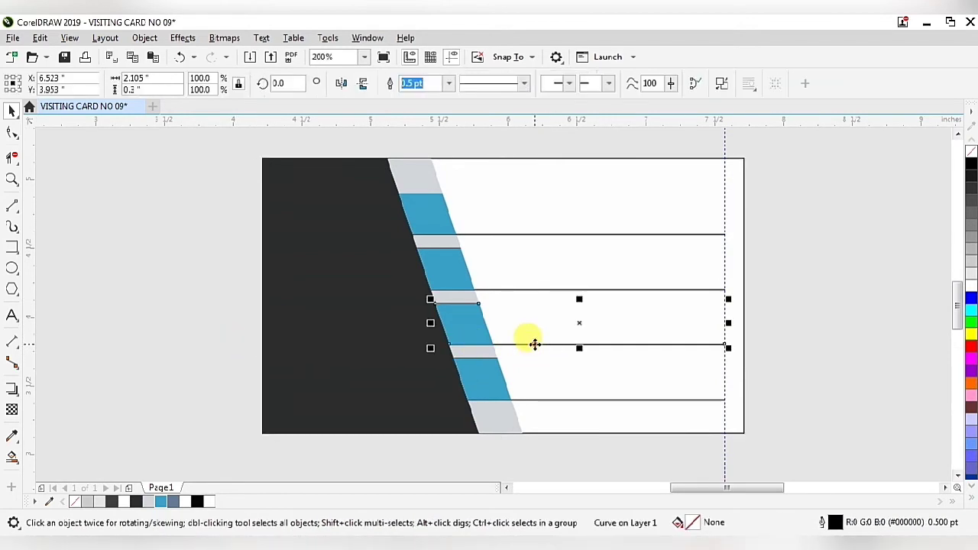
pyautogui.rightClick(532, 344)
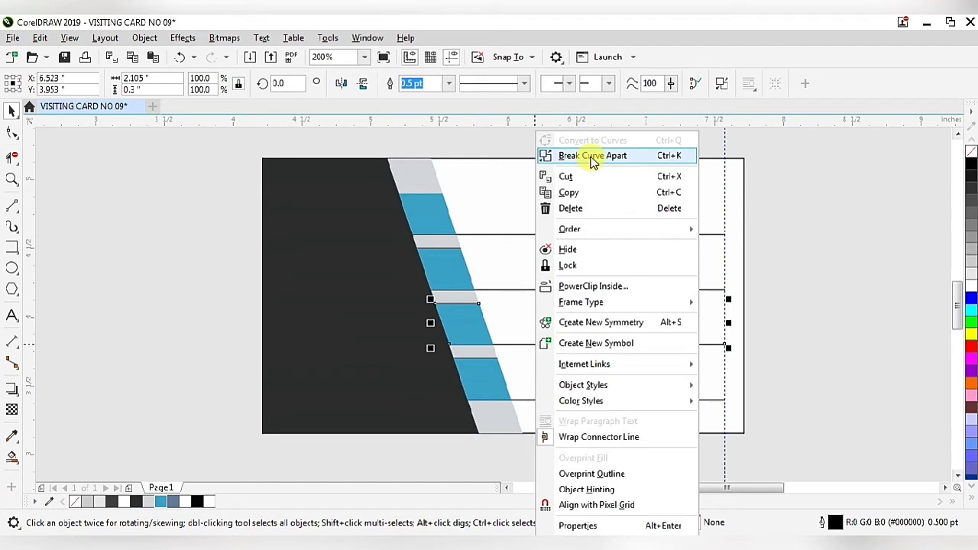
pyautogui.click(594, 157)
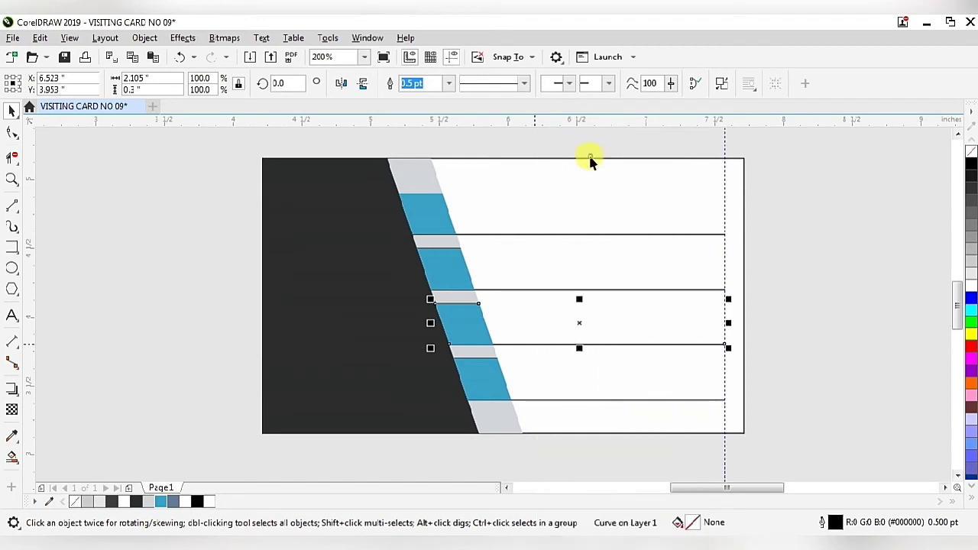
pyautogui.click(575, 395)
# Break the bottom divider line apart, then deselect.
pyautogui.click(822, 382)
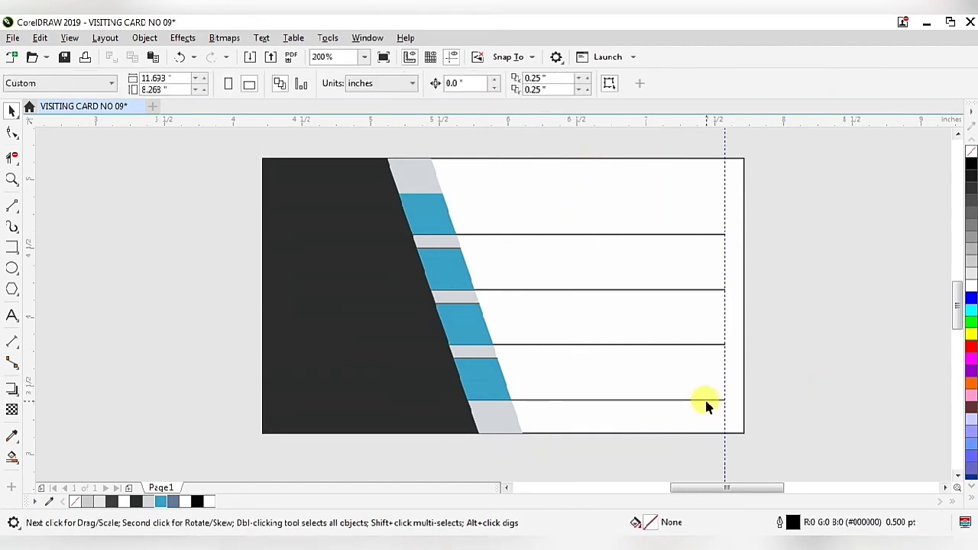
pyautogui.click(706, 404)
pyautogui.rightClick(706, 404)
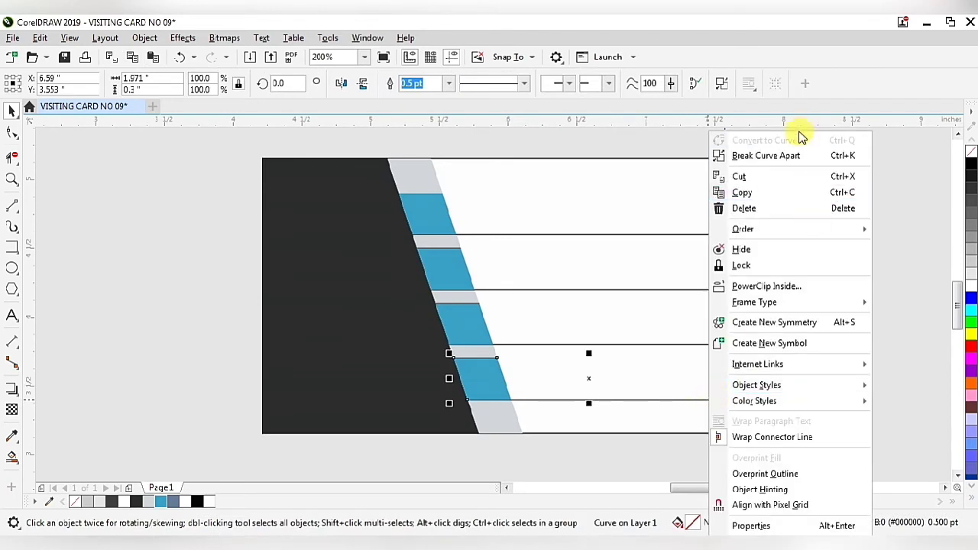
pyautogui.click(786, 157)
pyautogui.click(828, 252)
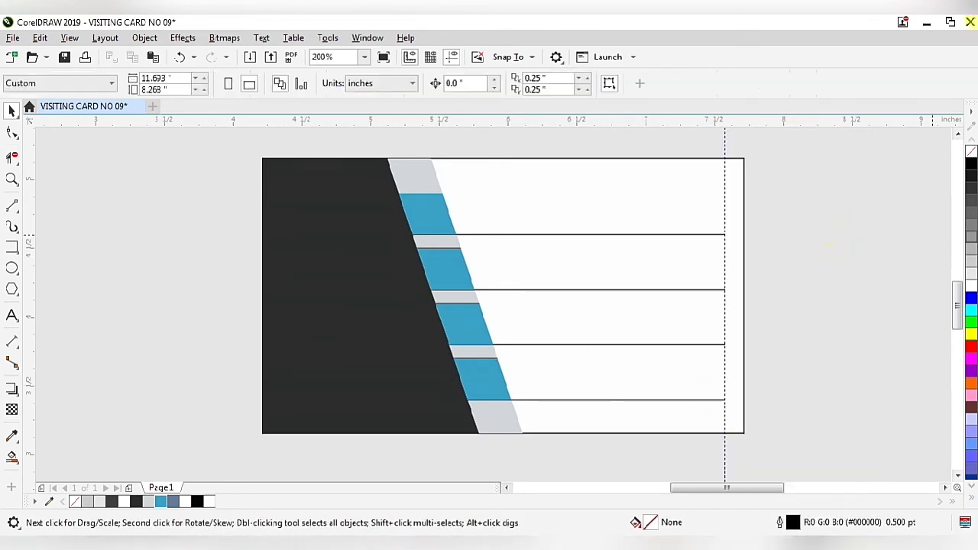
pyautogui.scroll(2, 437, 267)
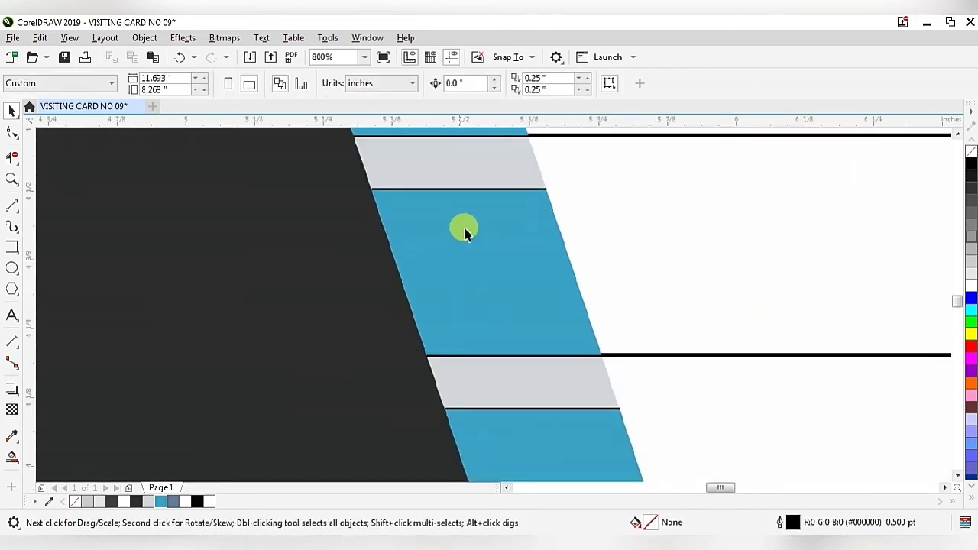
# Delete the black line on the blue stripe's edge.
pyautogui.scroll(1, 545, 182)
pyautogui.click(551, 185)
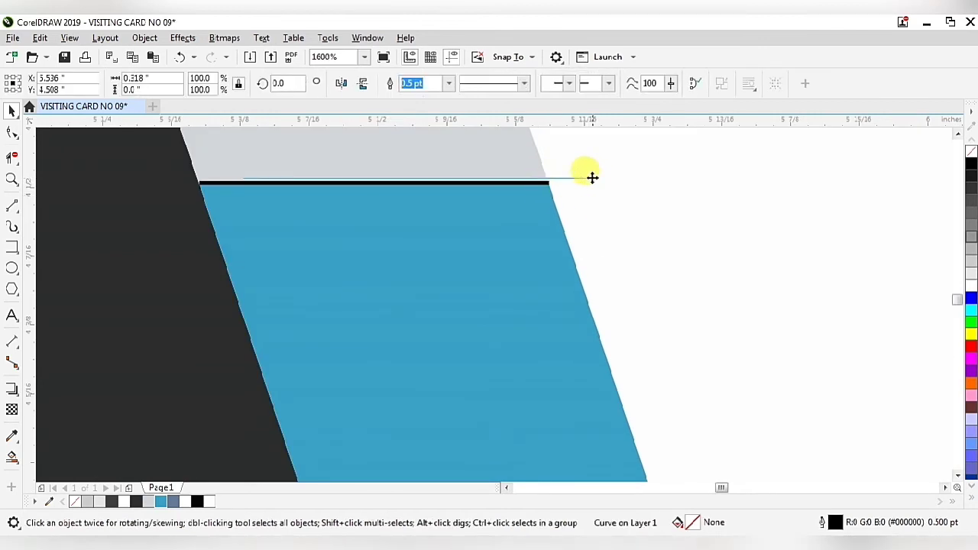
pyautogui.moveTo(592, 177); pyautogui.dragTo(593, 177)
pyautogui.rightClick(597, 178)
pyautogui.click(618, 206)
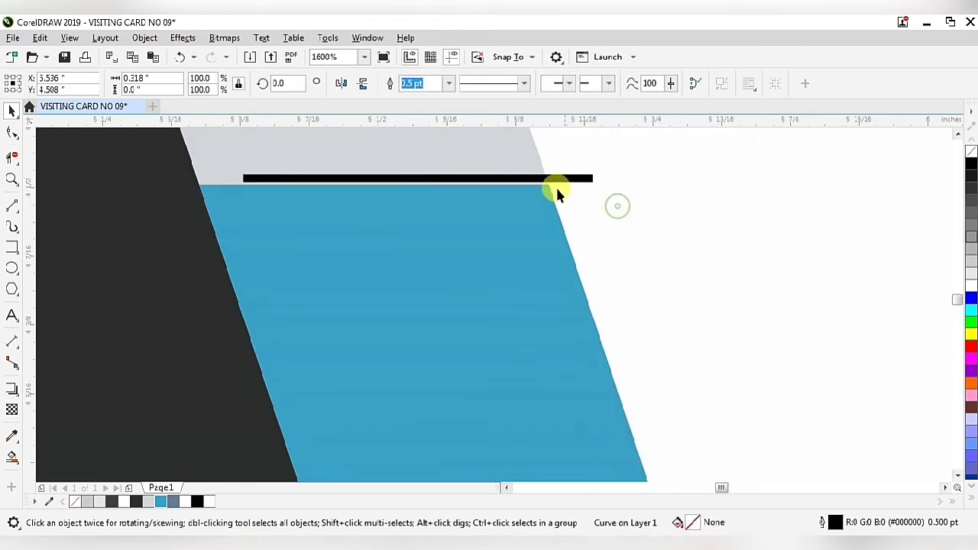
pyautogui.scroll(-1, 509, 236)
pyautogui.scroll(-2, 561, 421)
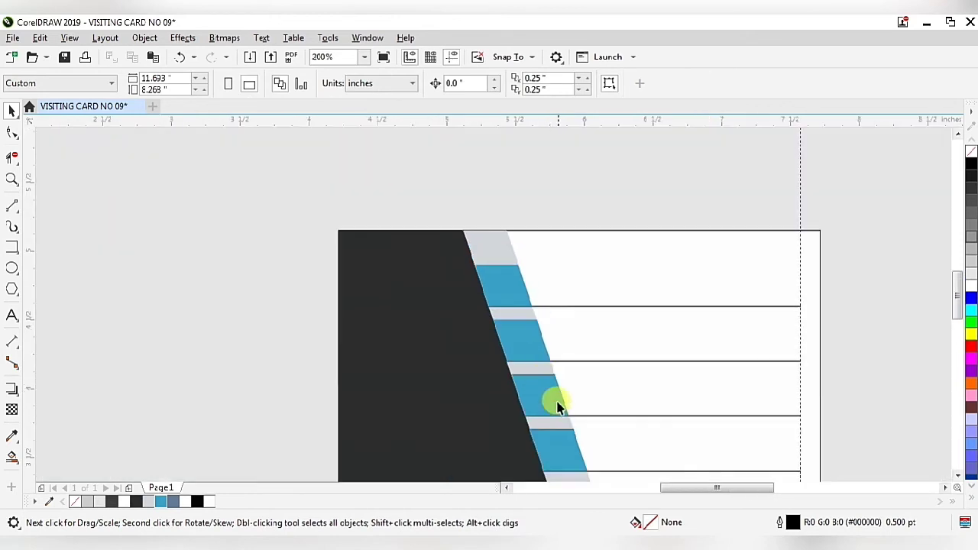
pyautogui.scroll(3, 558, 407)
# Delete another stray black line across the stripes.
pyautogui.moveTo(563, 243); pyautogui.dragTo(630, 237)
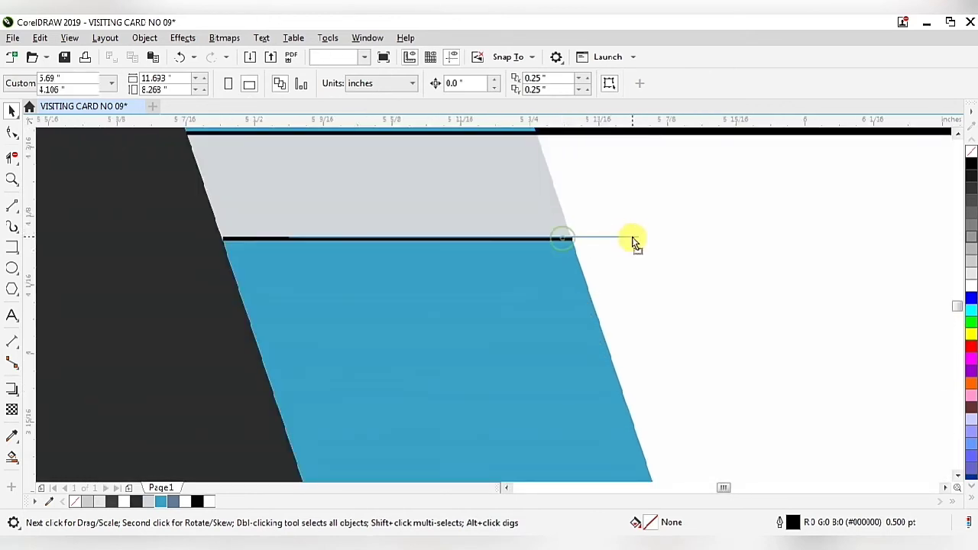
pyautogui.rightClick(630, 236)
pyautogui.click(679, 210)
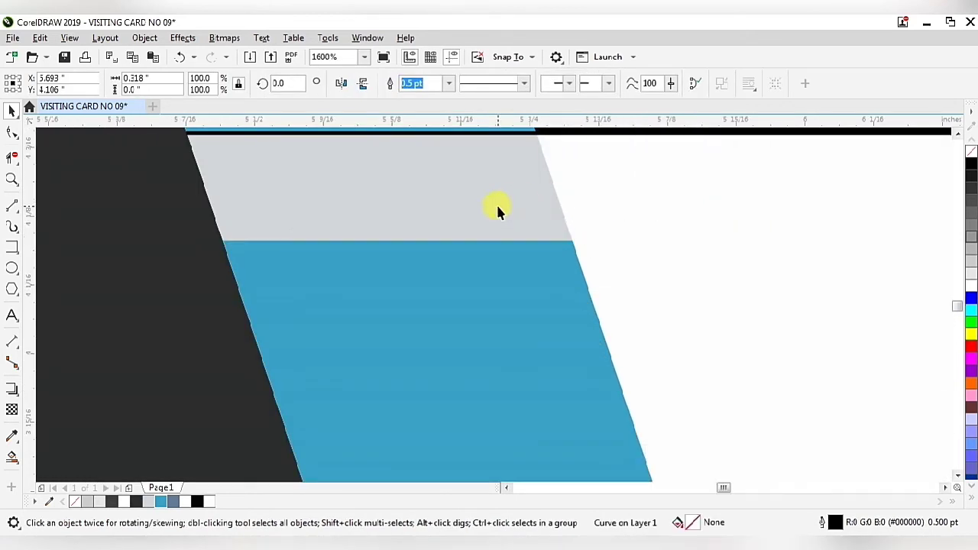
pyautogui.scroll(-1, 497, 207)
pyautogui.scroll(-1, 480, 215)
pyautogui.scroll(2, 522, 313)
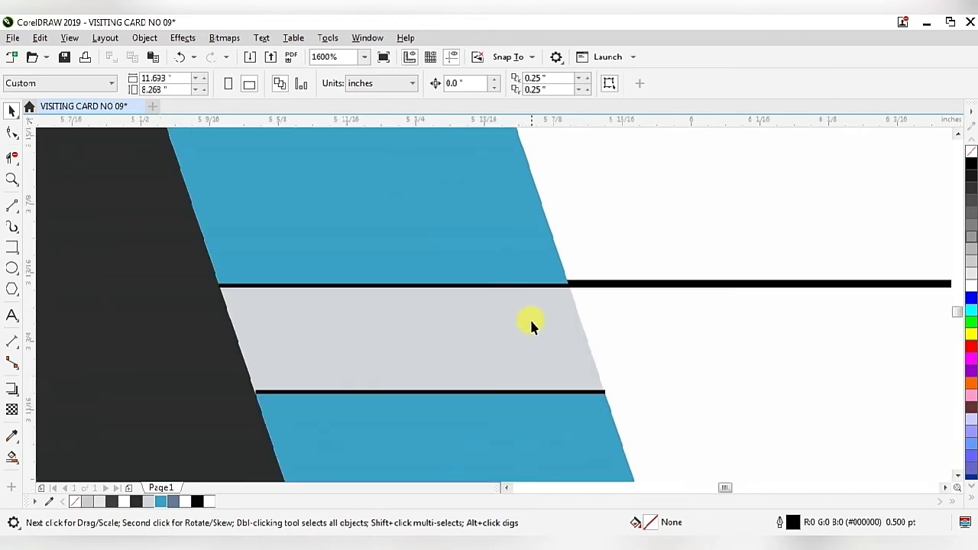
# Undo the accidental shift of the grey stripe.
pyautogui.click(579, 394)
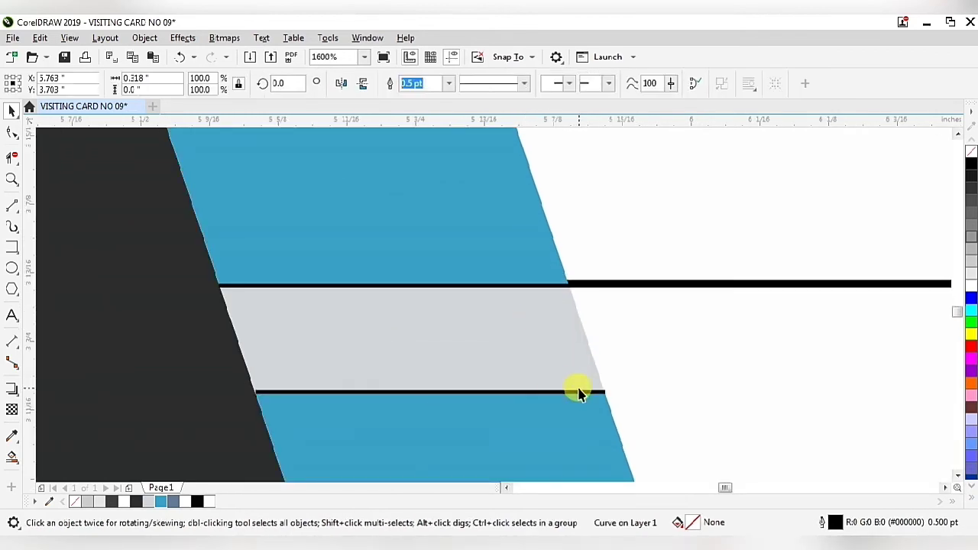
pyautogui.moveTo(571, 352); pyautogui.dragTo(662, 352)
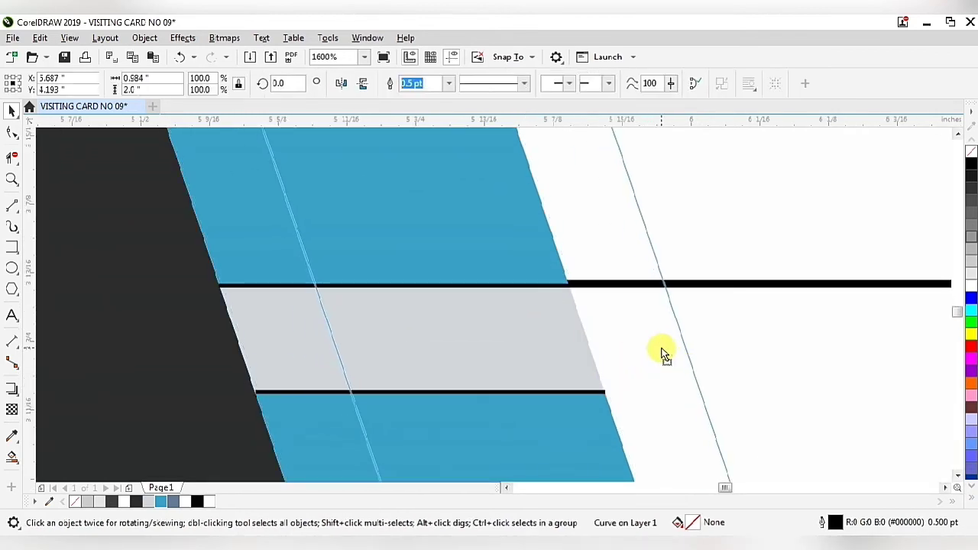
pyautogui.click(179, 57)
pyautogui.scroll(-2, 389, 264)
pyautogui.scroll(1, 406, 280)
pyautogui.scroll(-1, 449, 300)
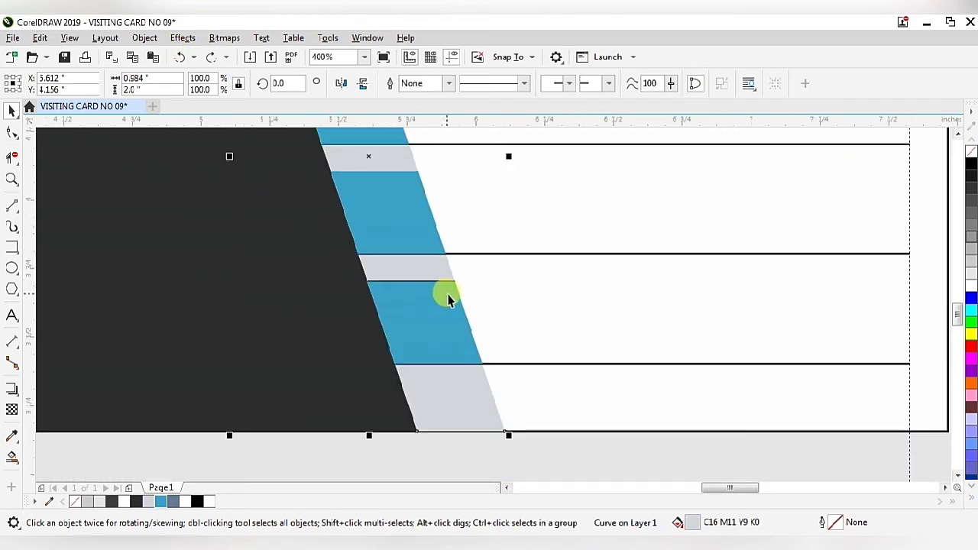
# Delete the leftover black line and clear the selection.
pyautogui.click(505, 301)
pyautogui.scroll(1, 448, 284)
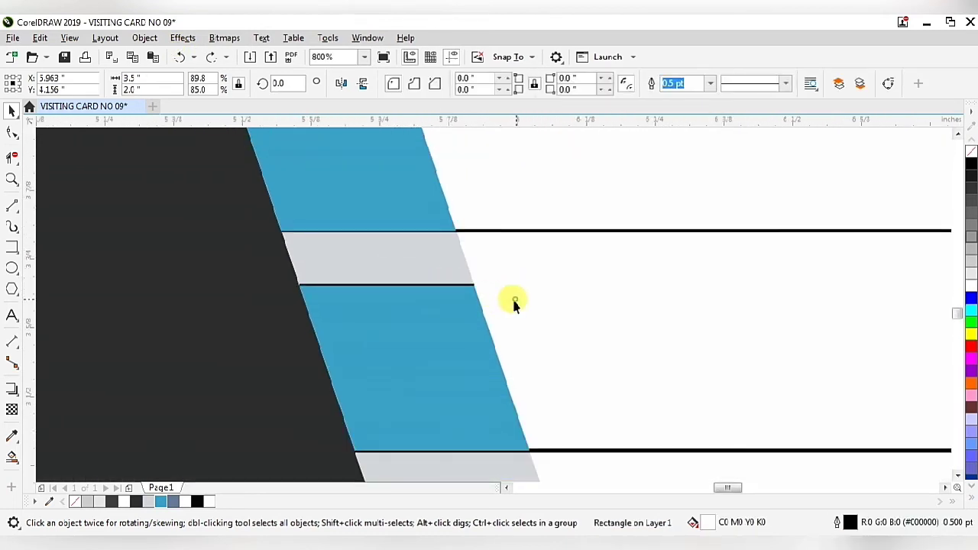
pyautogui.scroll(1, 468, 287)
pyautogui.scroll(1, 472, 288)
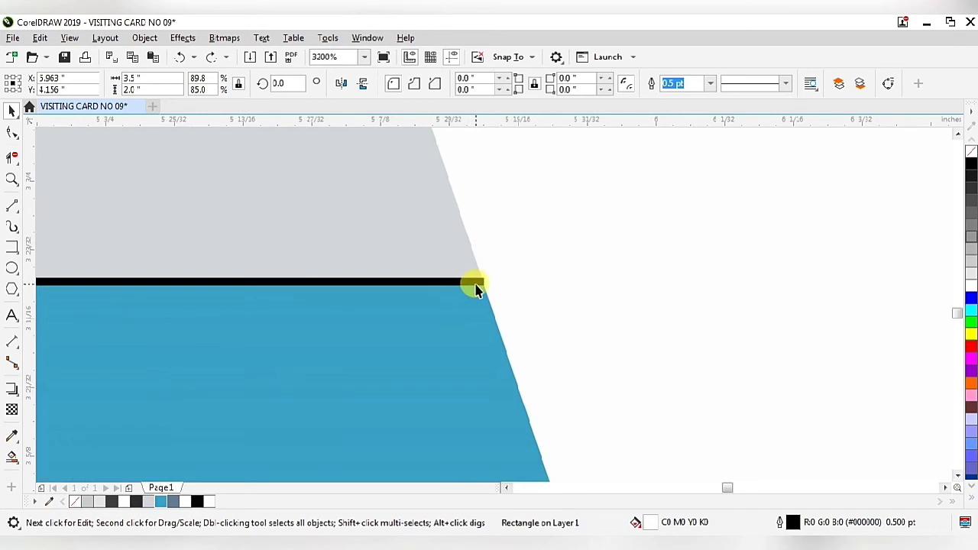
pyautogui.moveTo(475, 286); pyautogui.dragTo(505, 268)
pyautogui.rightClick(505, 268)
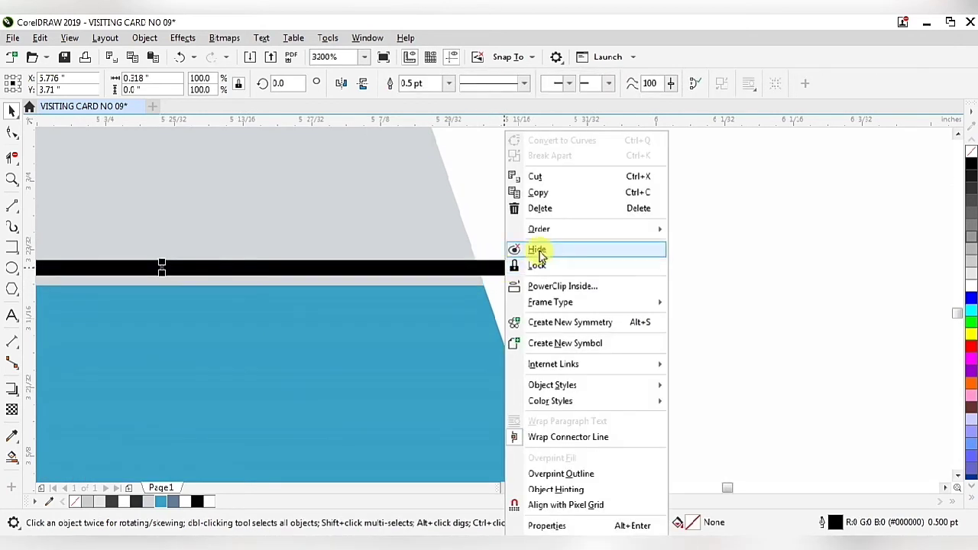
pyautogui.click(539, 208)
pyautogui.scroll(-1, 495, 267)
pyautogui.press('Escape')
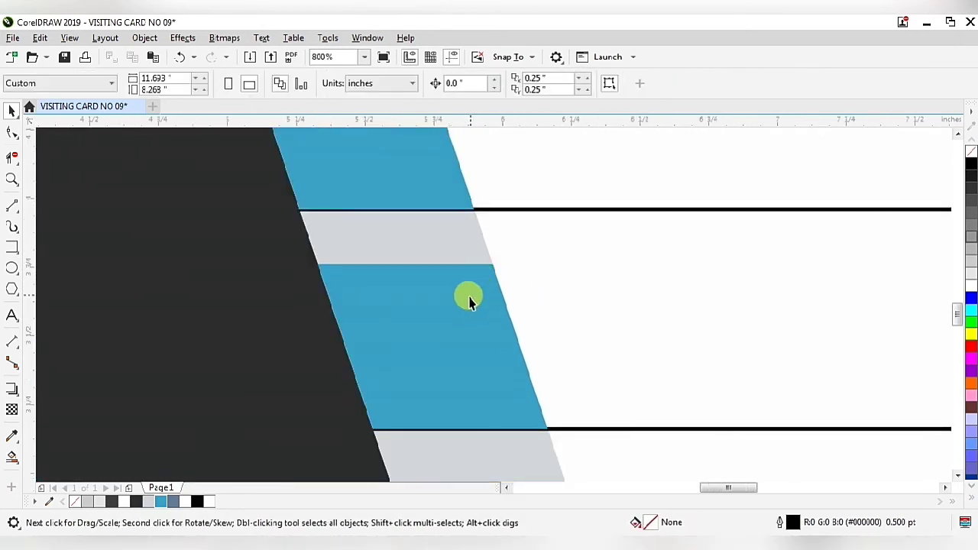
pyautogui.scroll(-2, 478, 314)
pyautogui.scroll(-1, 462, 412)
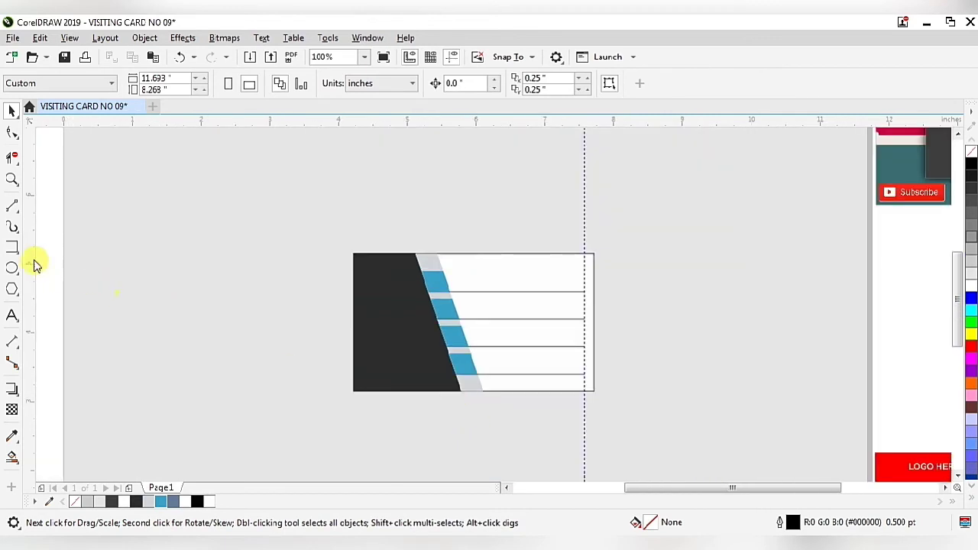
# Remove the white card rectangle's outline with the No Color swatch.
pyautogui.moveTo(41, 211); pyautogui.dragTo(701, 373)
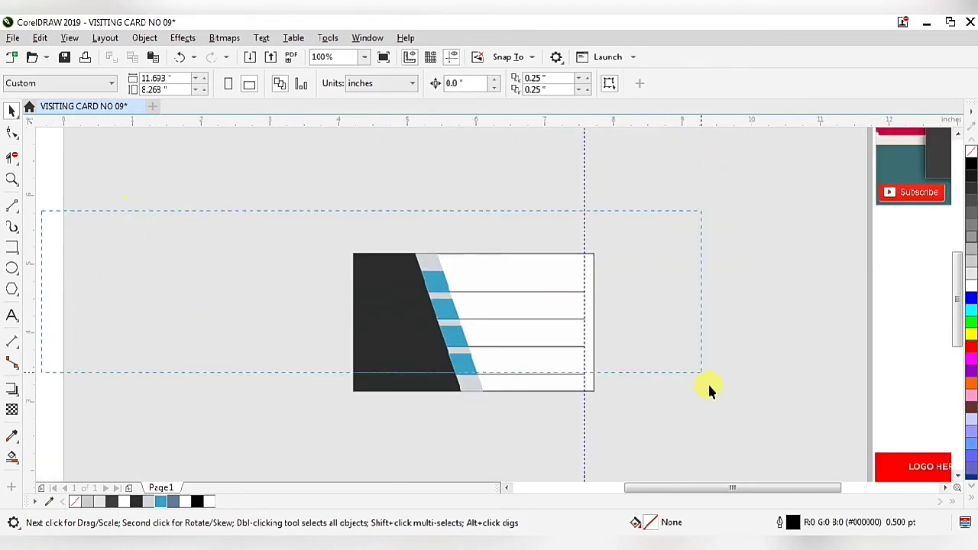
pyautogui.click(591, 258)
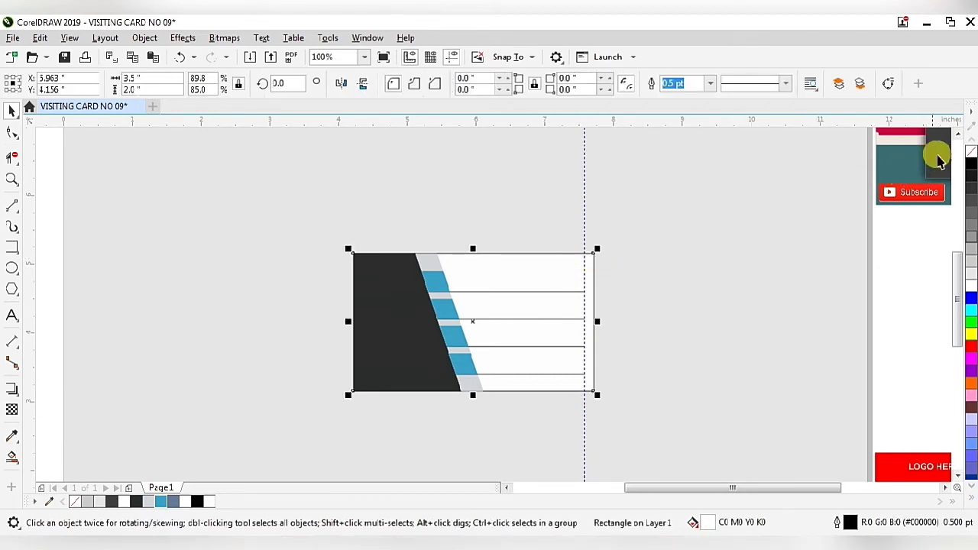
pyautogui.rightClick(971, 153)
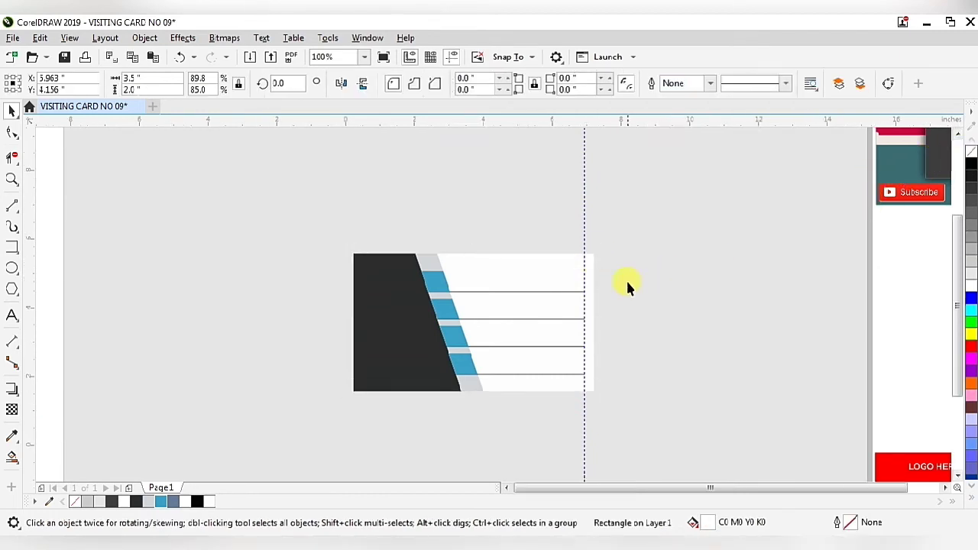
pyautogui.scroll(-1, 626, 280)
# Give the top line a stripe-blue outline, behind fill and scaled with object.
pyautogui.click(157, 293)
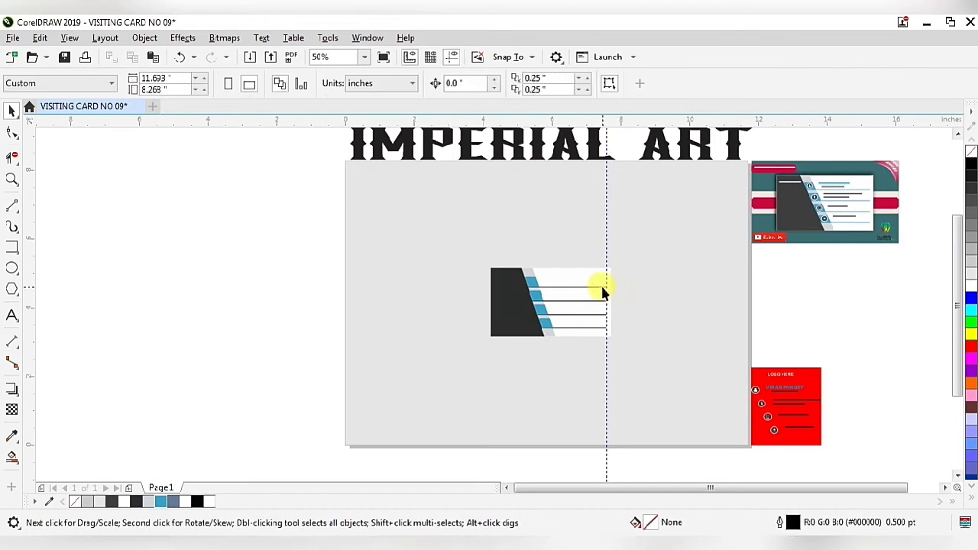
pyautogui.scroll(2, 601, 286)
pyautogui.click(554, 286)
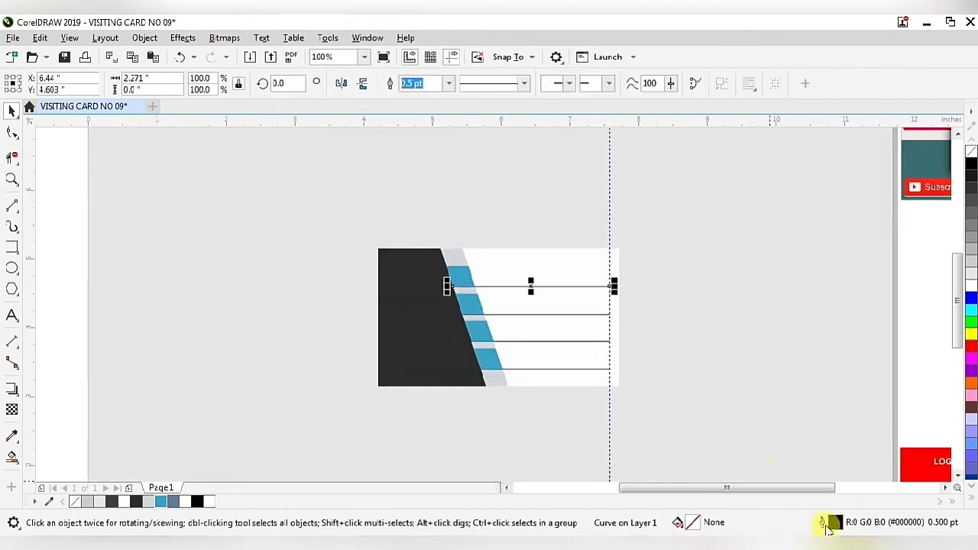
pyautogui.press('F12')
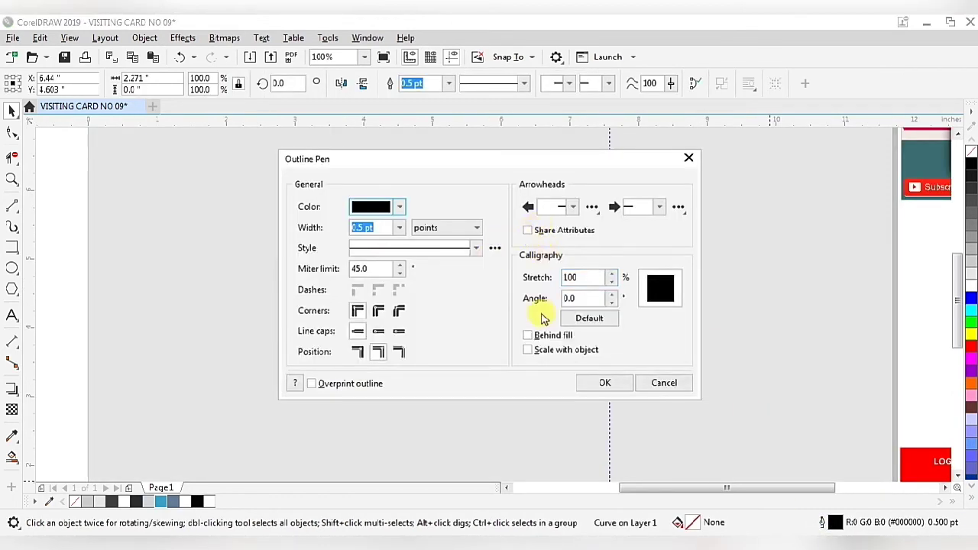
pyautogui.click(530, 338)
pyautogui.click(400, 206)
pyautogui.click(487, 426)
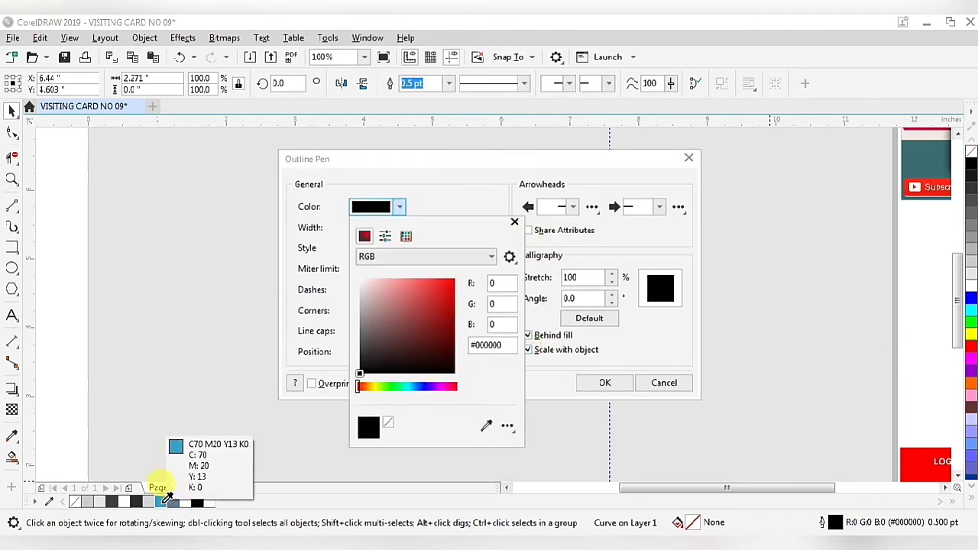
pyautogui.click(164, 500)
pyautogui.click(603, 382)
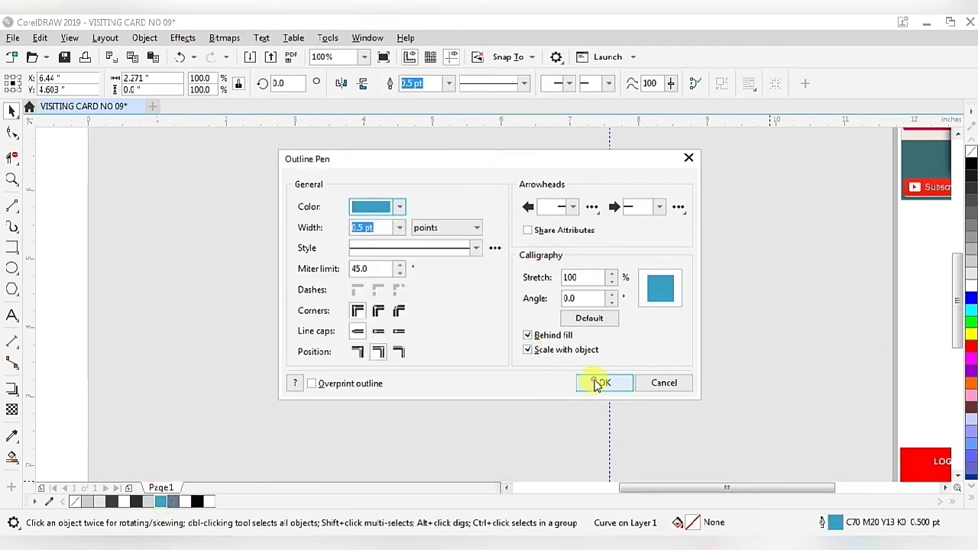
pyautogui.click(73, 321)
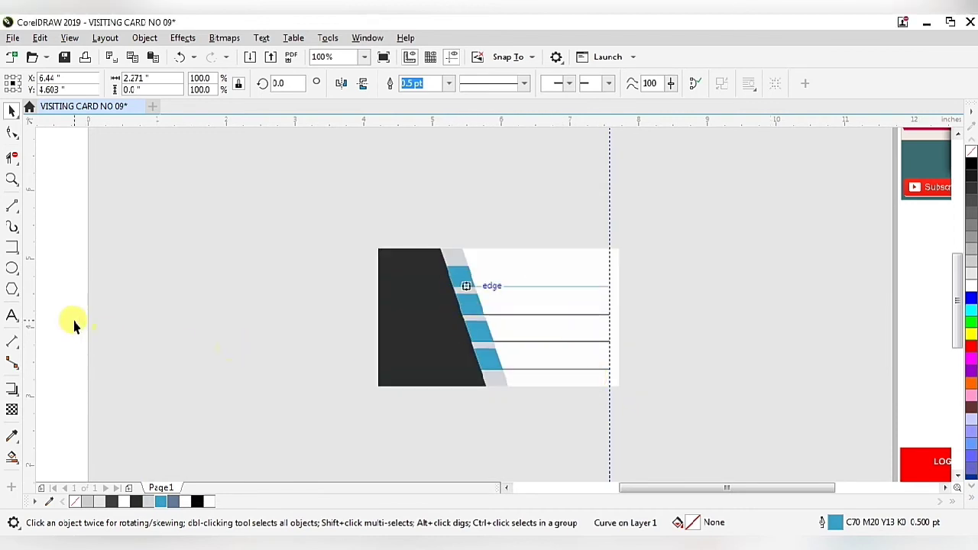
pyautogui.scroll(-1, 459, 351)
pyautogui.scroll(1, 481, 349)
pyautogui.scroll(1, 527, 359)
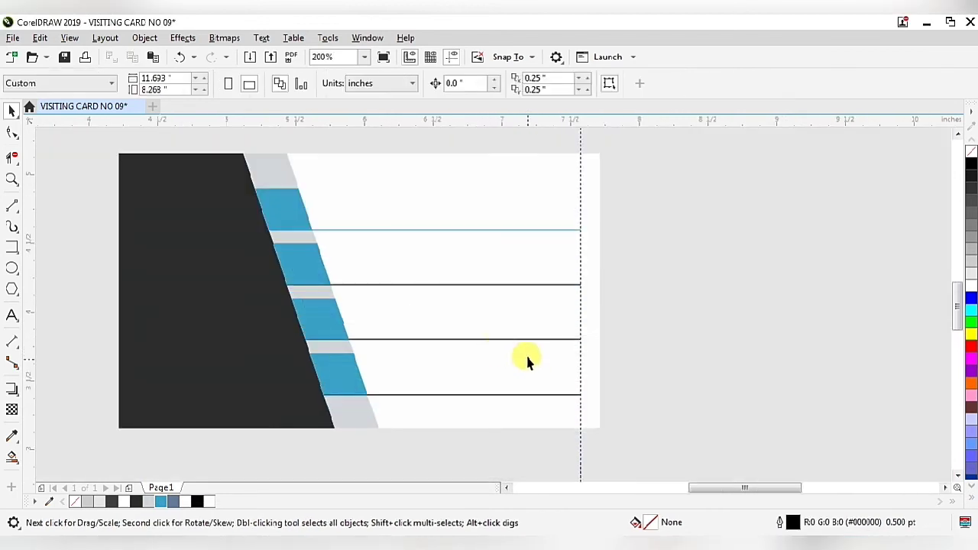
# Give the second line the same stripe-blue outline, scaled with object.
pyautogui.click(523, 284)
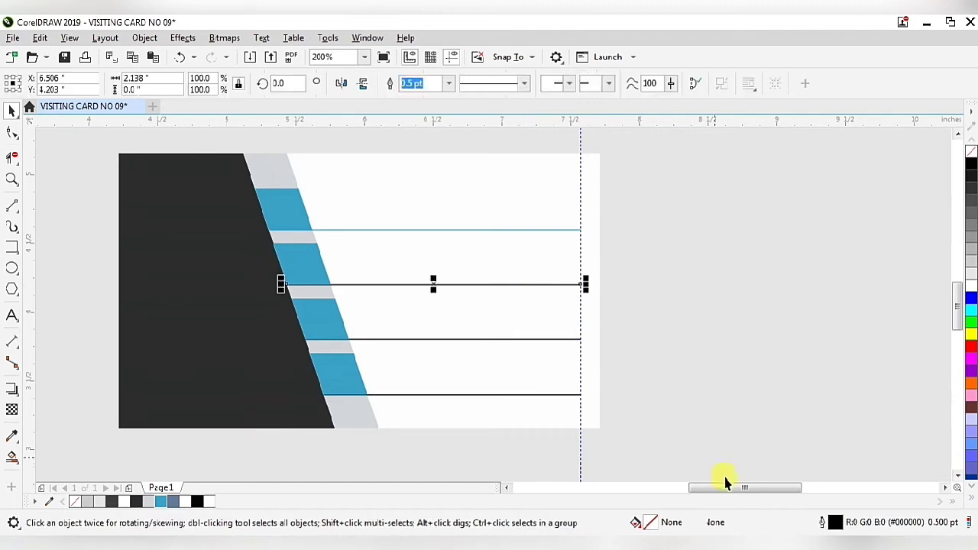
pyautogui.doubleClick(819, 524)
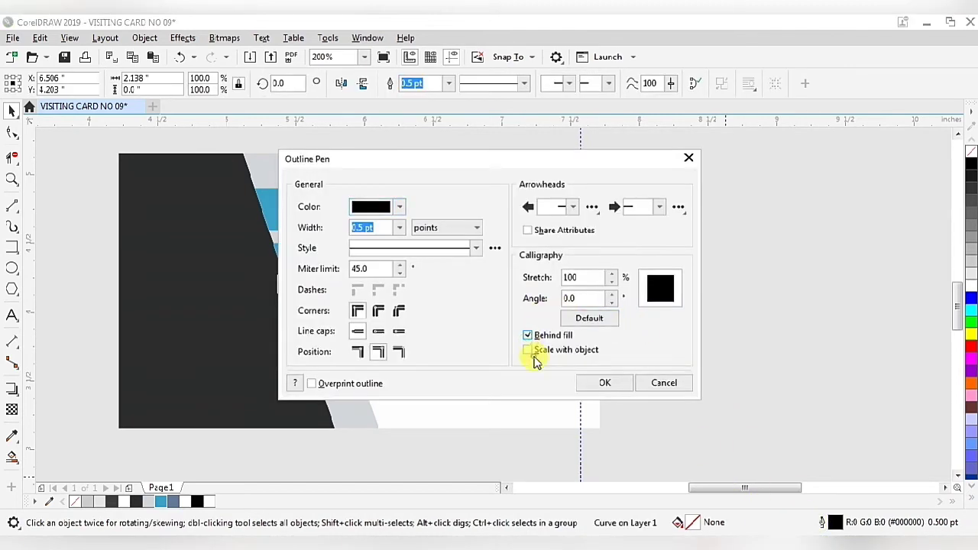
pyautogui.click(533, 353)
pyautogui.moveTo(524, 159); pyautogui.dragTo(711, 135)
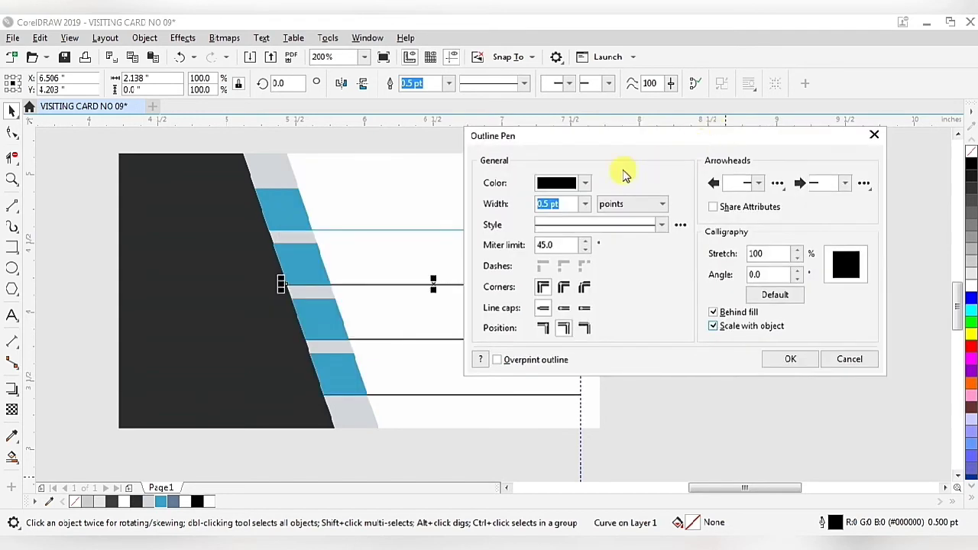
pyautogui.click(585, 183)
pyautogui.click(671, 403)
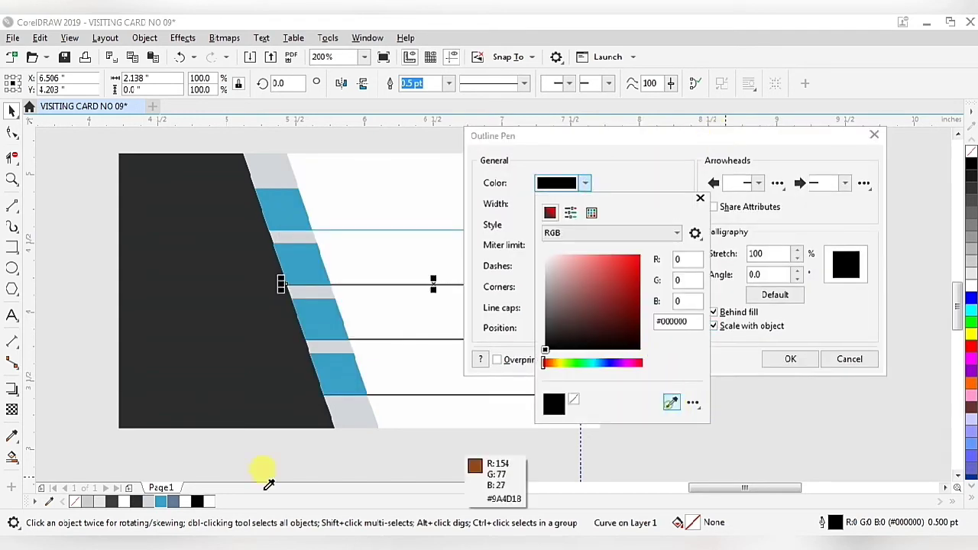
pyautogui.click(162, 501)
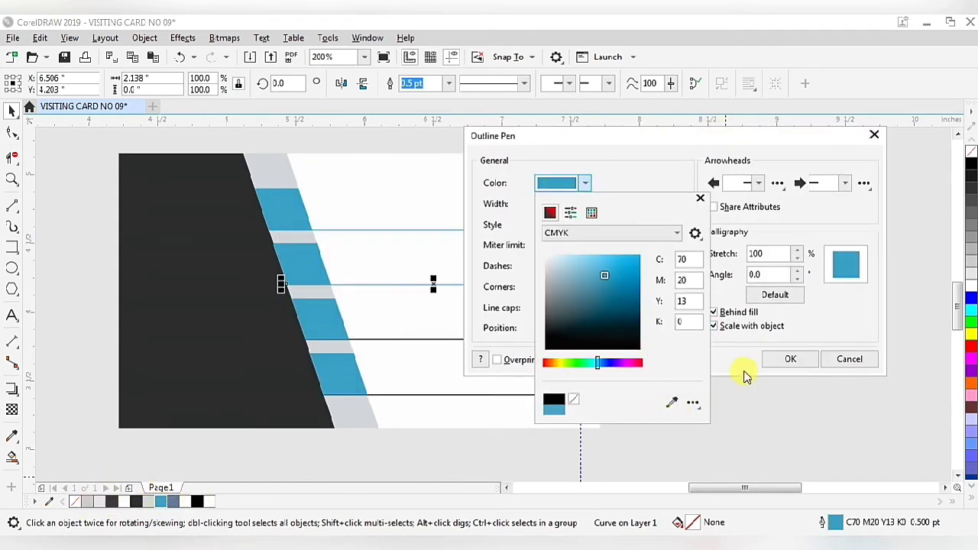
pyautogui.click(776, 360)
# Set the third line's outline to the stripe blue, behind fill.
pyautogui.click(493, 340)
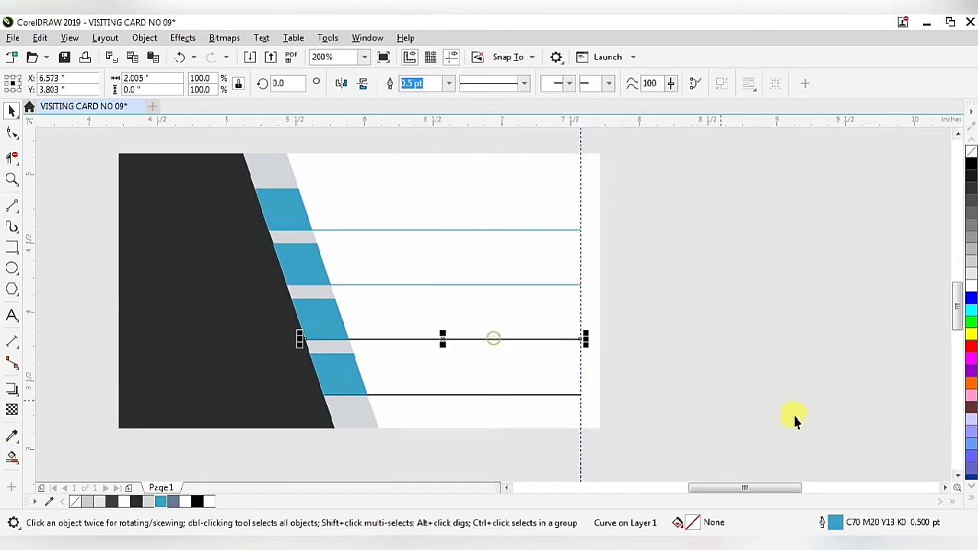
pyautogui.doubleClick(822, 522)
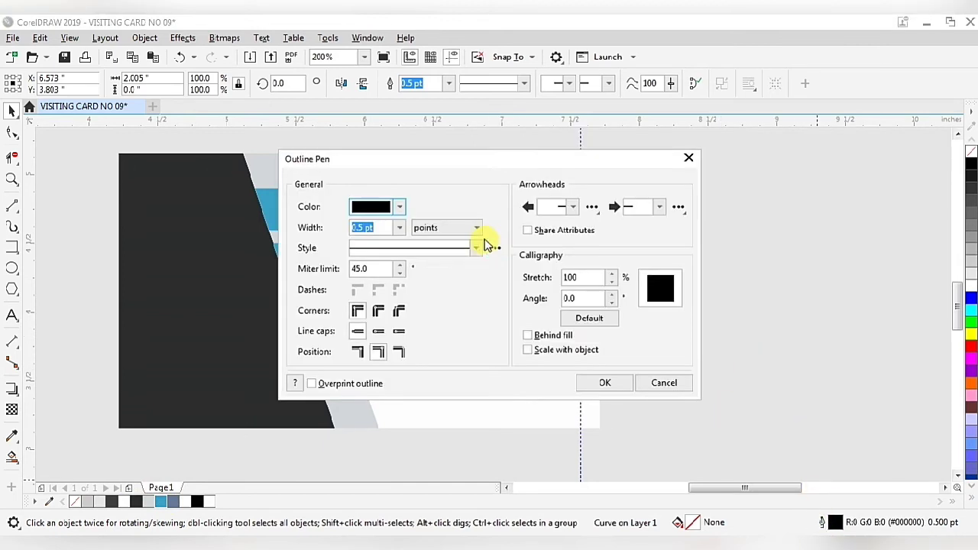
pyautogui.click(527, 335)
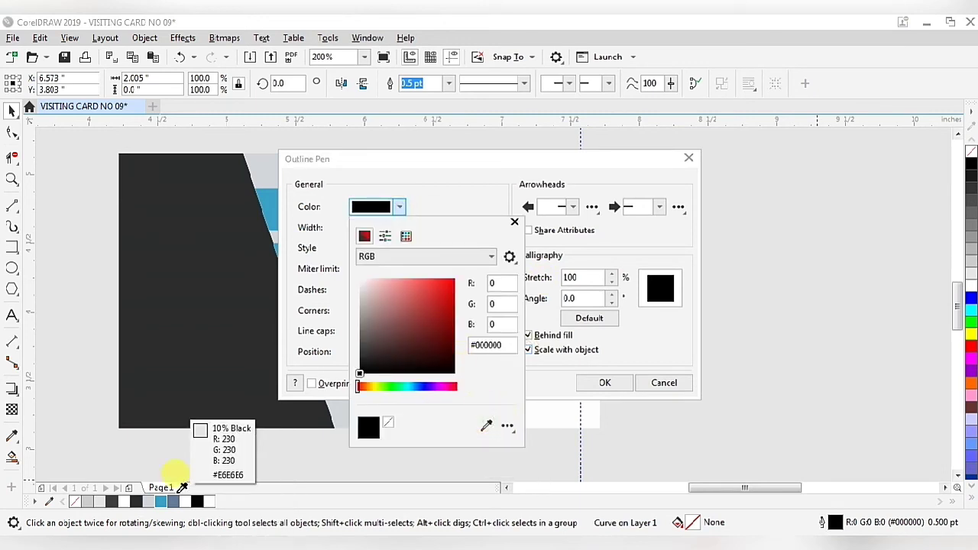
pyautogui.click(161, 501)
pyautogui.click(589, 382)
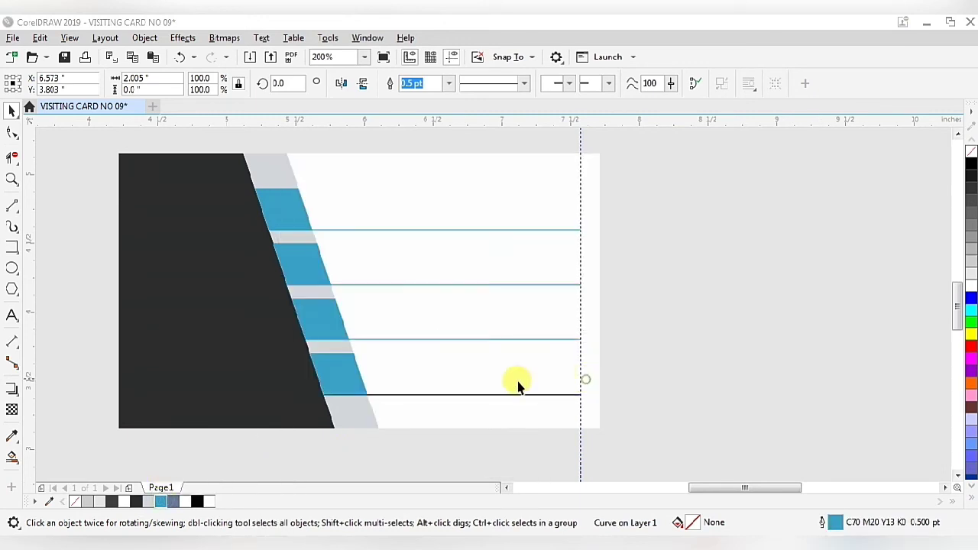
# Set the bottom line's outline to blue C70 M20 Y13 K0, scaled with object.
pyautogui.click(469, 396)
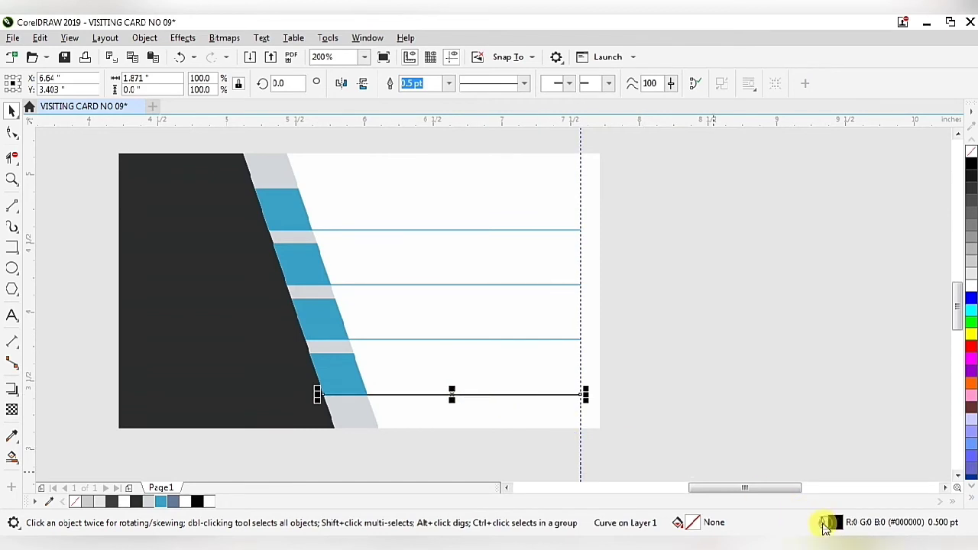
pyautogui.doubleClick(824, 526)
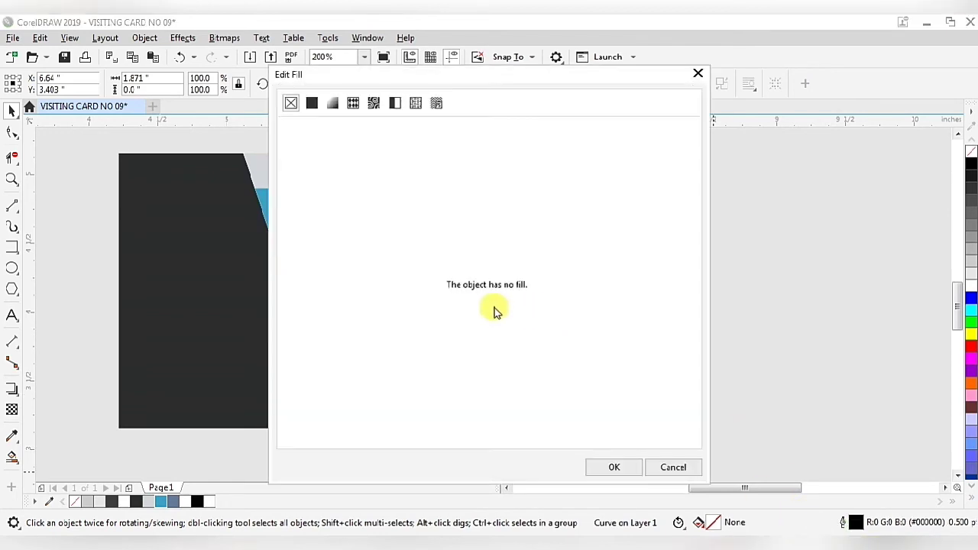
pyautogui.click(696, 72)
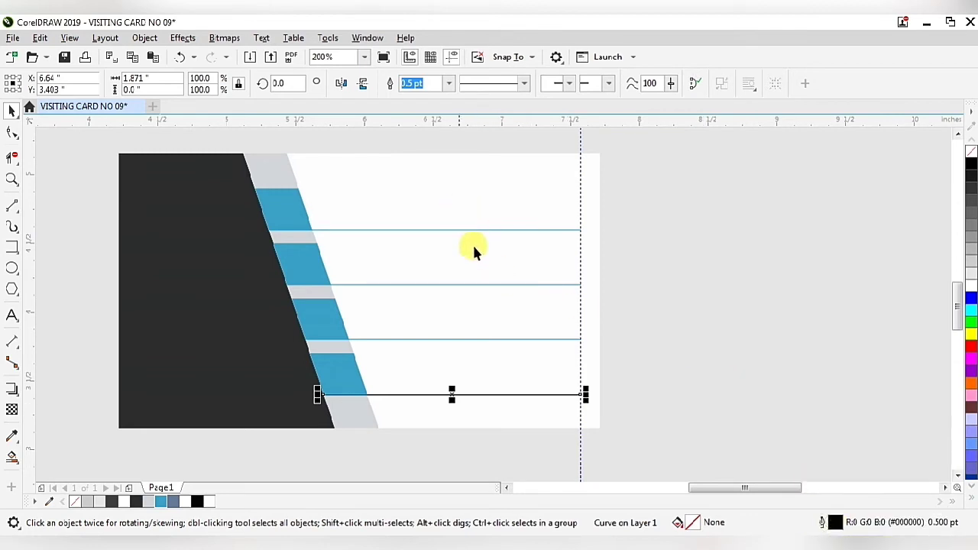
pyautogui.doubleClick(819, 526)
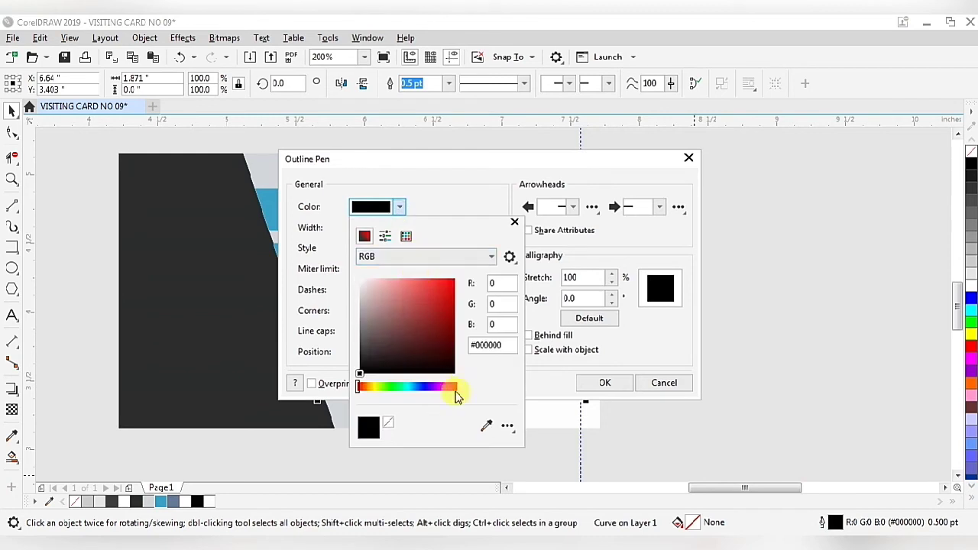
pyautogui.click(160, 502)
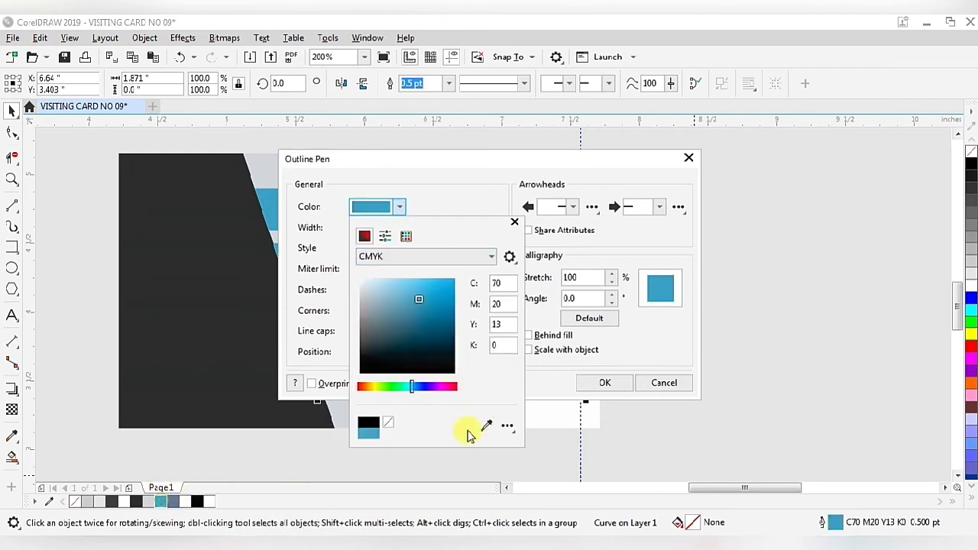
pyautogui.click(527, 336)
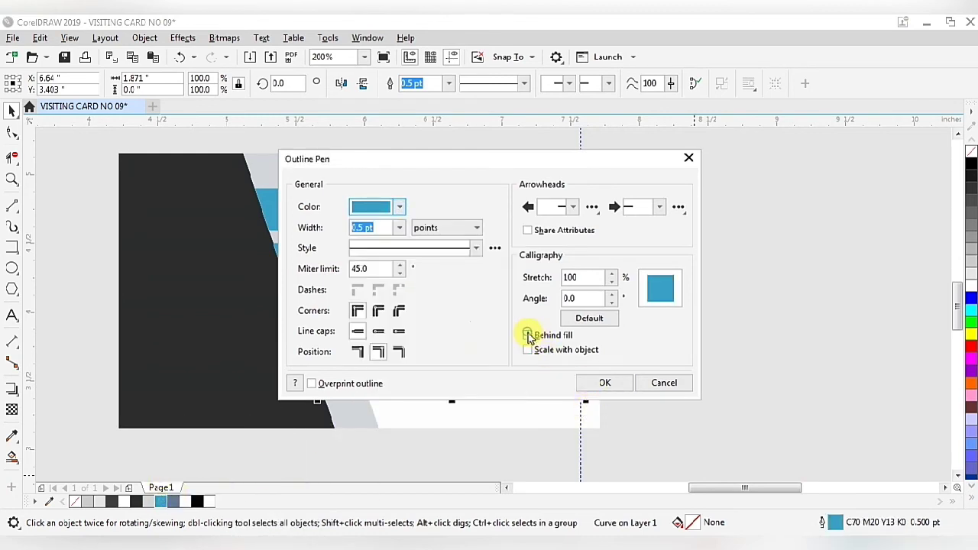
pyautogui.click(527, 350)
pyautogui.click(615, 383)
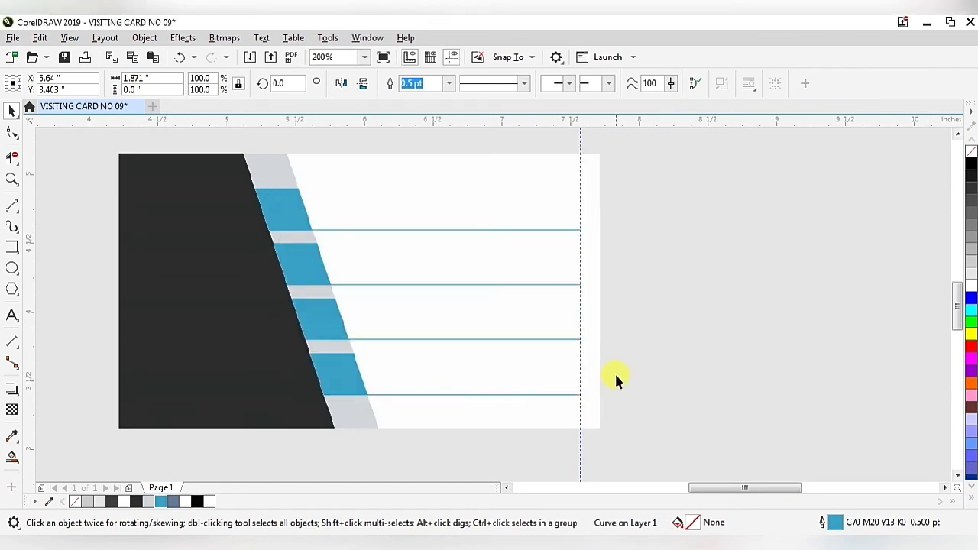
pyautogui.scroll(-2, 615, 379)
# Delete the vertical guideline from the page.
pyautogui.scroll(-2, 608, 344)
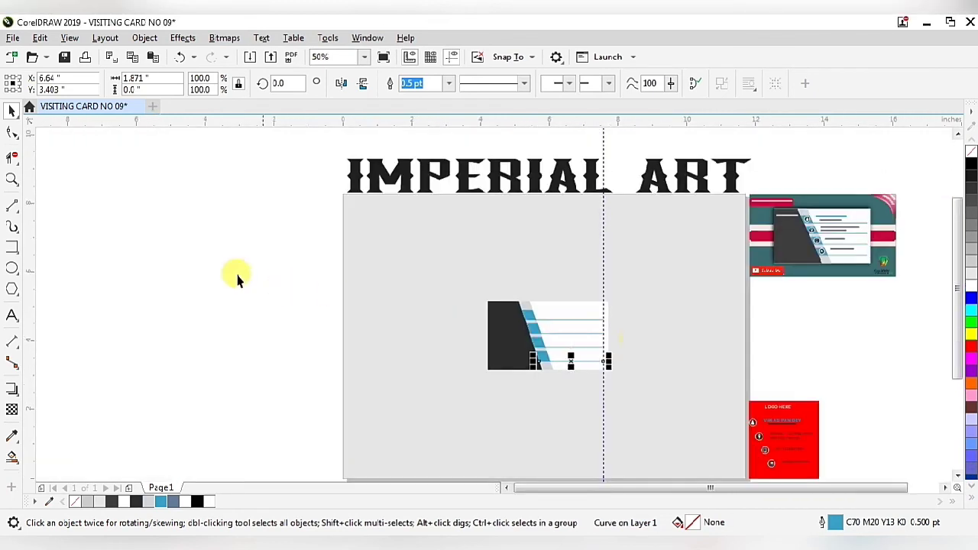
pyautogui.click(219, 275)
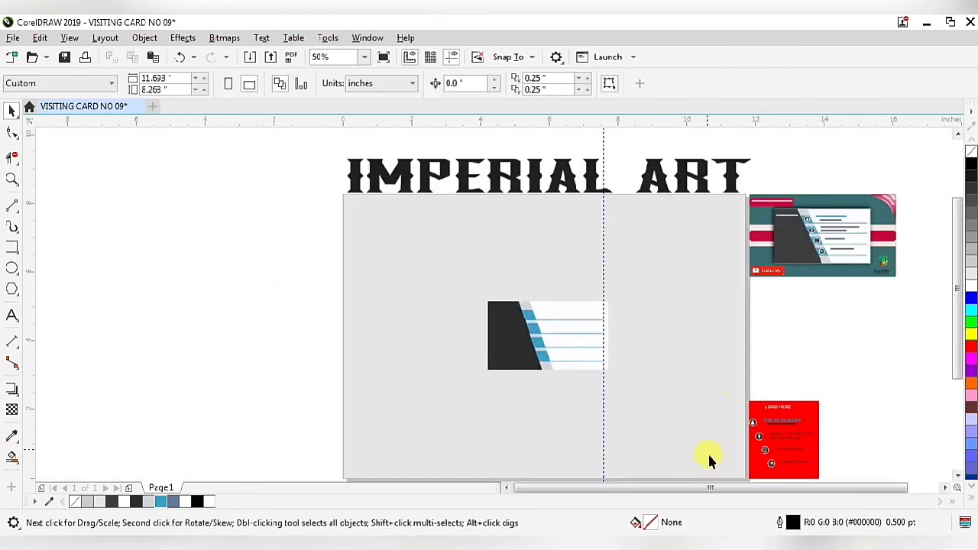
pyautogui.scroll(2, 692, 452)
pyautogui.scroll(-2, 654, 367)
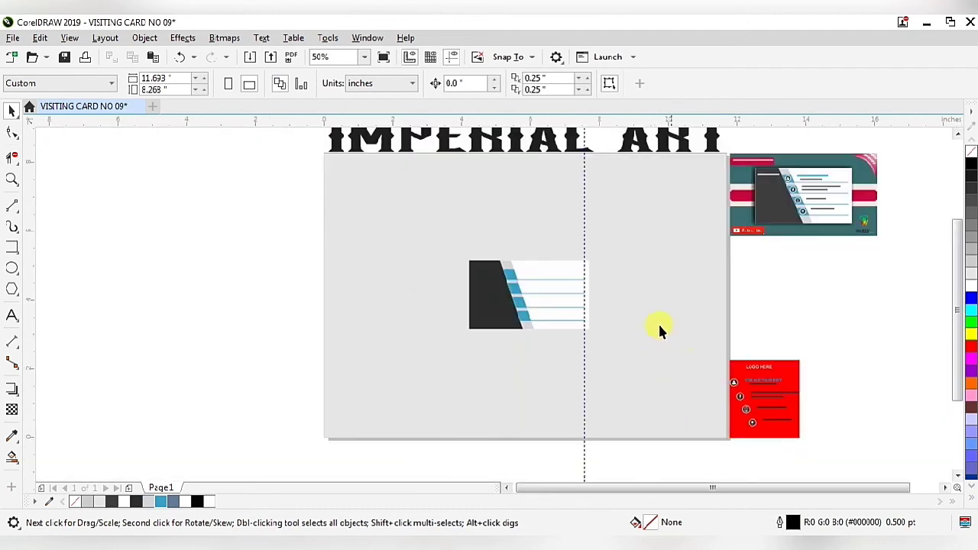
pyautogui.rightClick(583, 231)
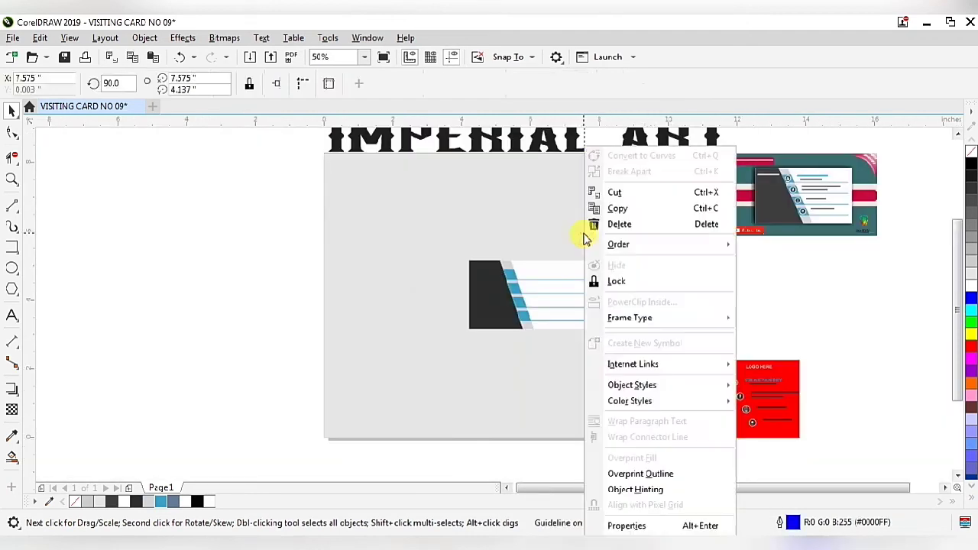
pyautogui.click(623, 222)
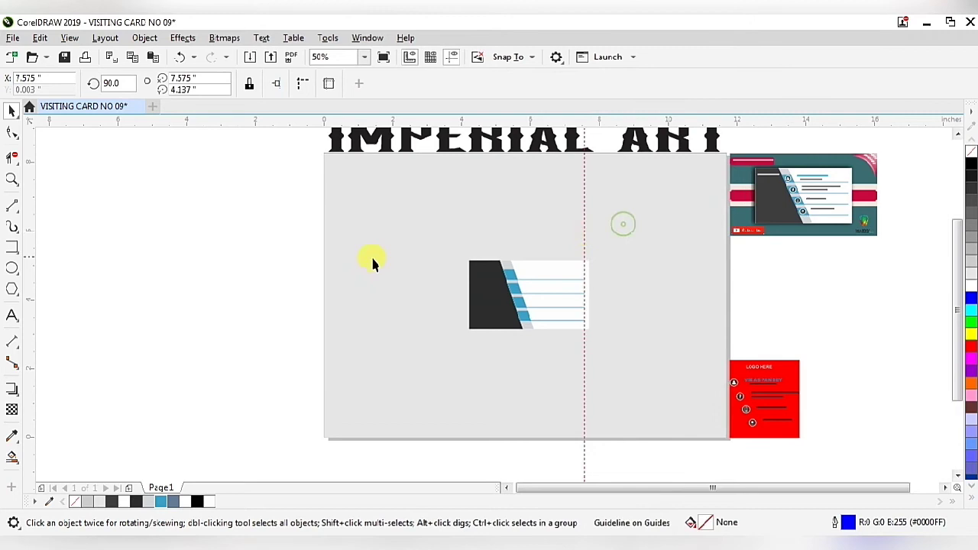
# Group all of the white card's pieces, then select the red card's contact group.
pyautogui.click(230, 245)
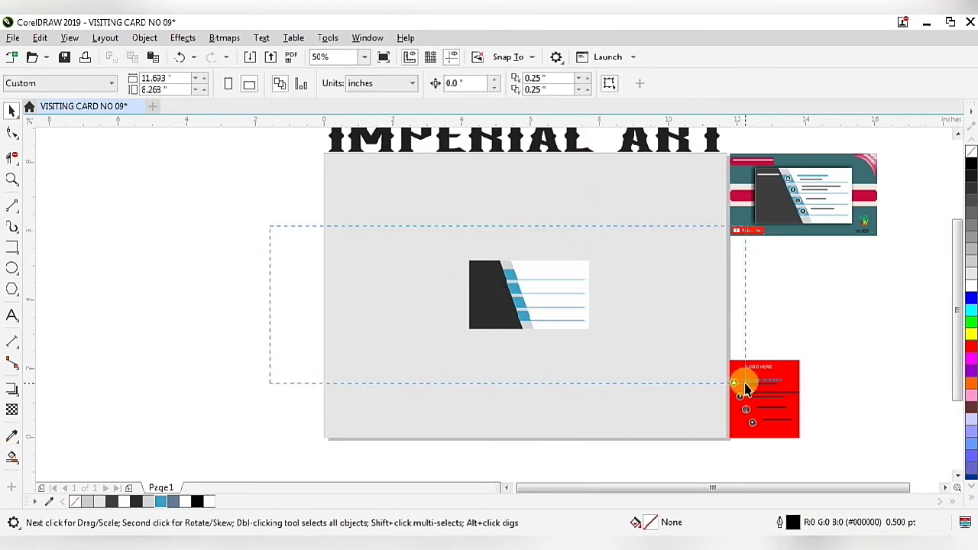
pyautogui.moveTo(649, 329); pyautogui.dragTo(742, 382)
pyautogui.click(728, 83)
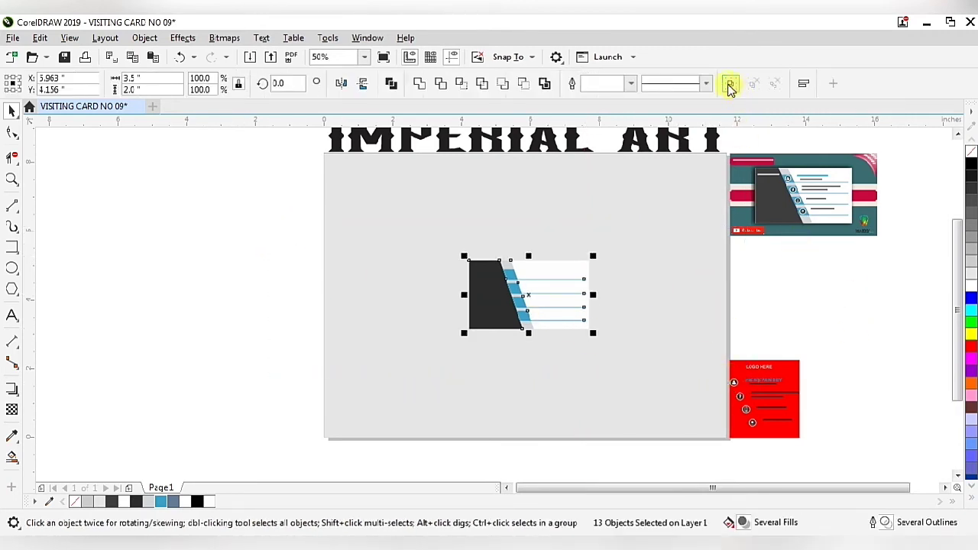
pyautogui.click(790, 299)
pyautogui.click(759, 394)
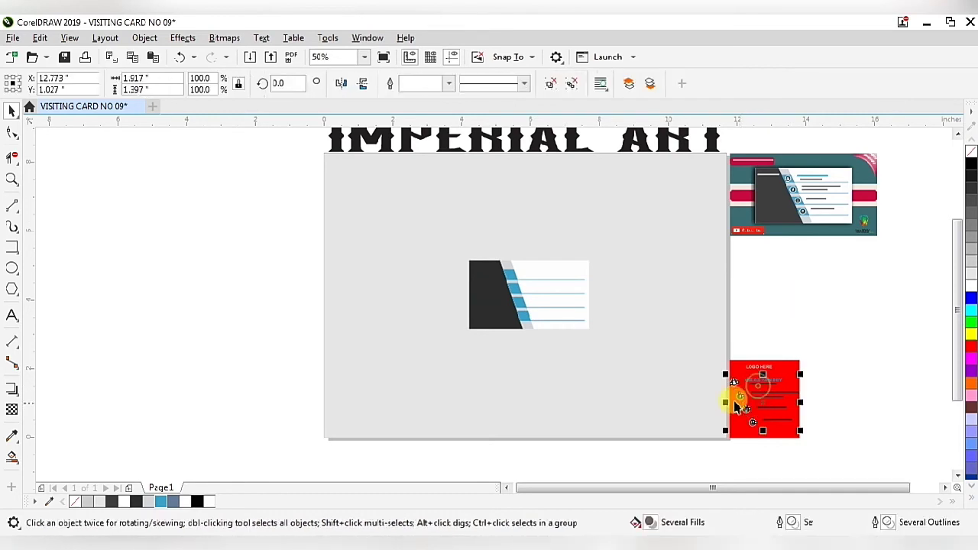
# Place the contact-details group on the white card, each round icon on a blue stripe.
pyautogui.moveTo(769, 413); pyautogui.dragTo(630, 301)
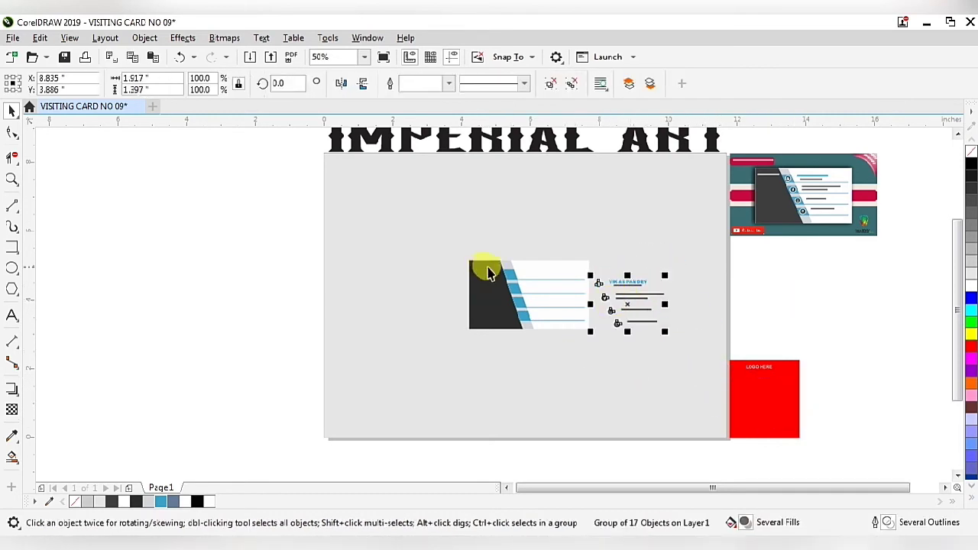
pyautogui.scroll(2, 484, 267)
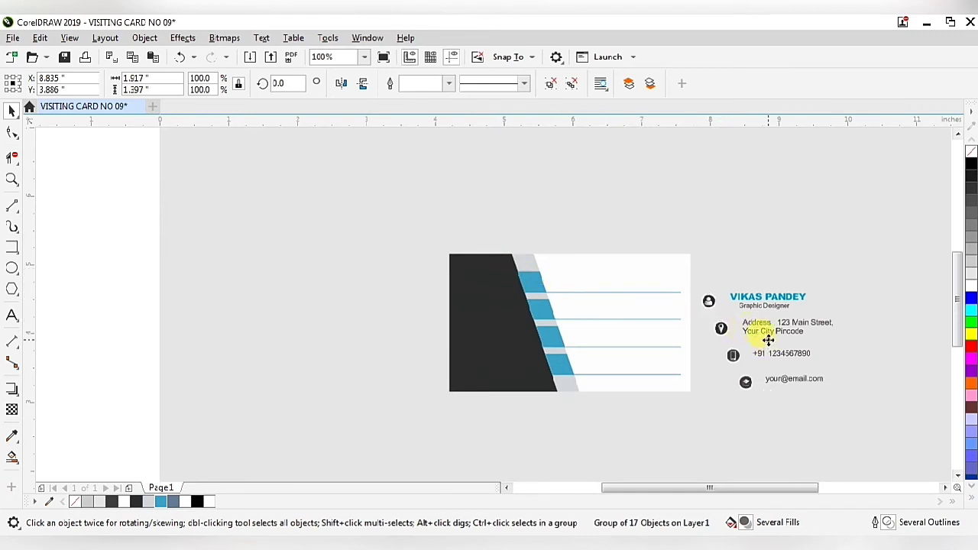
pyautogui.moveTo(765, 341); pyautogui.dragTo(593, 323)
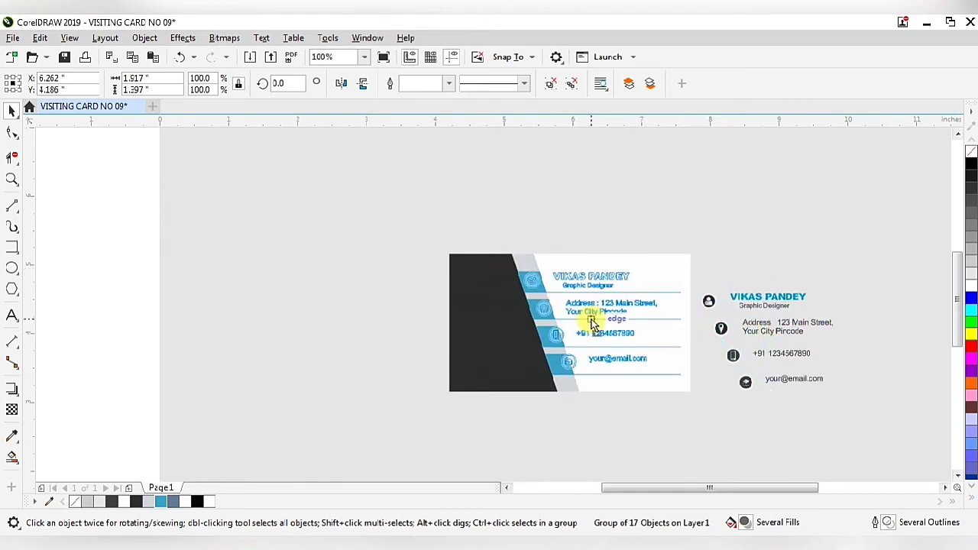
pyautogui.moveTo(594, 323); pyautogui.dragTo(593, 319)
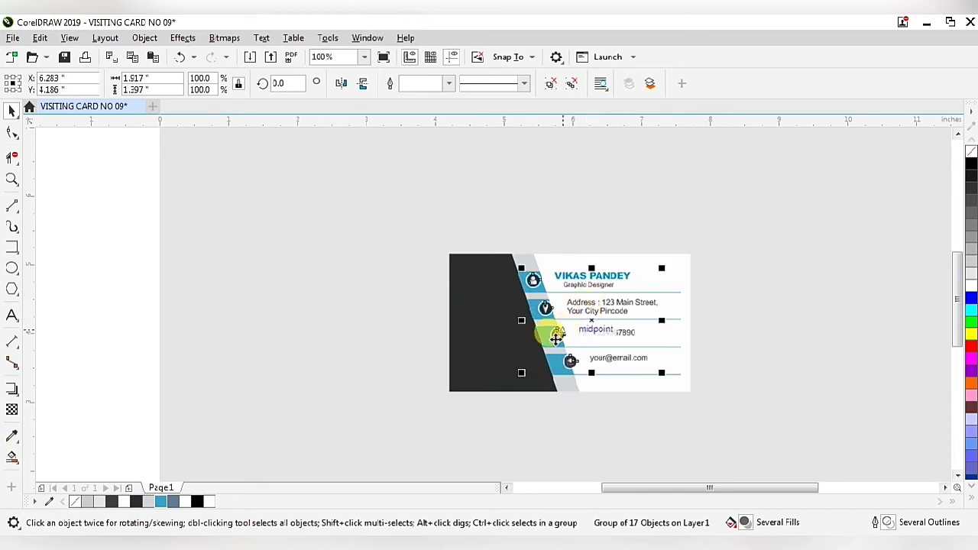
pyautogui.scroll(1, 557, 334)
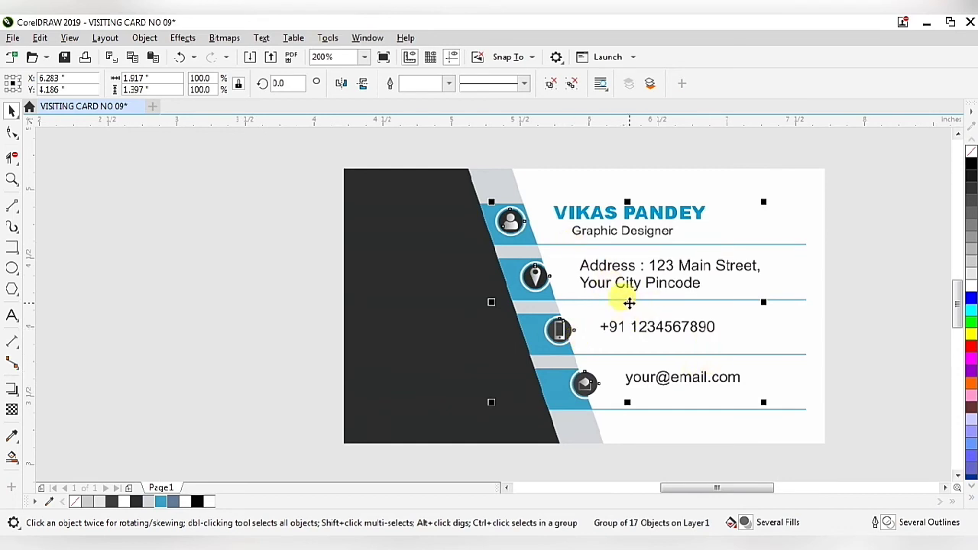
pyautogui.moveTo(628, 303); pyautogui.dragTo(626, 307)
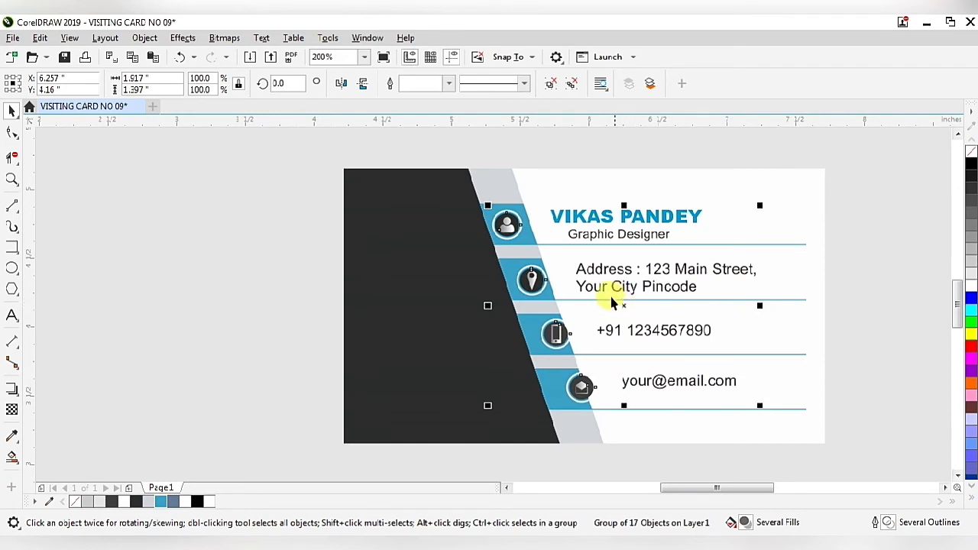
pyautogui.scroll(1, 523, 216)
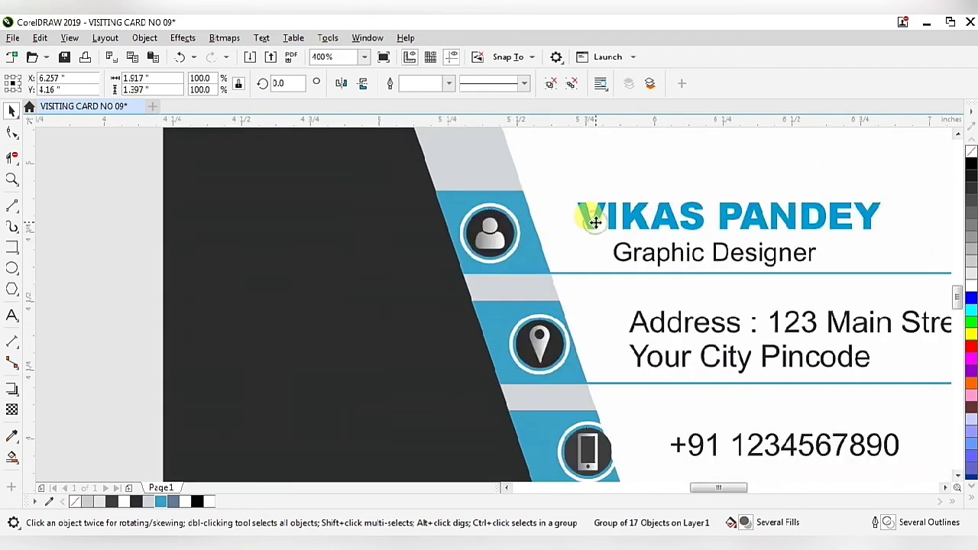
pyautogui.moveTo(595, 222); pyautogui.dragTo(598, 227)
pyautogui.scroll(-1, 581, 210)
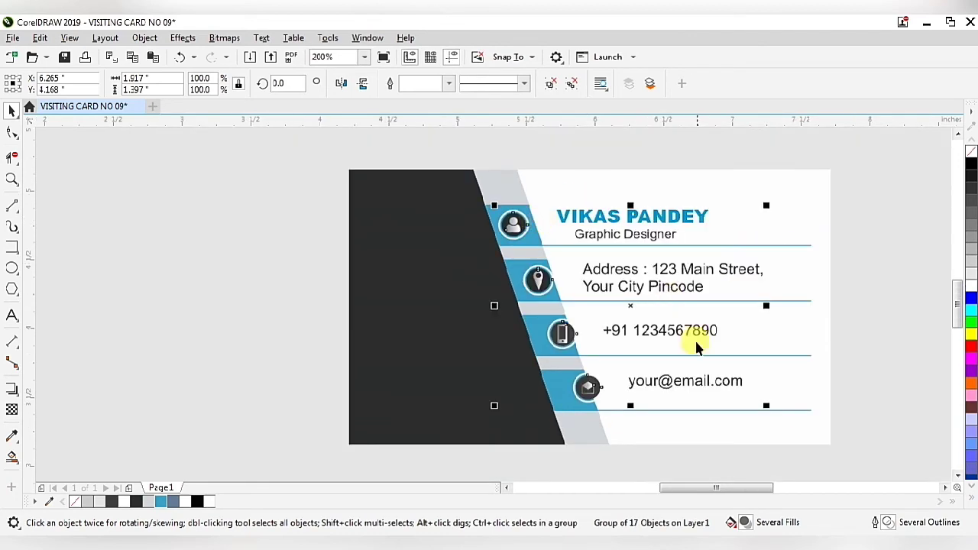
# Ungroup the contact details and shift the address text and its icon slightly left.
pyautogui.click(551, 85)
pyautogui.click(244, 221)
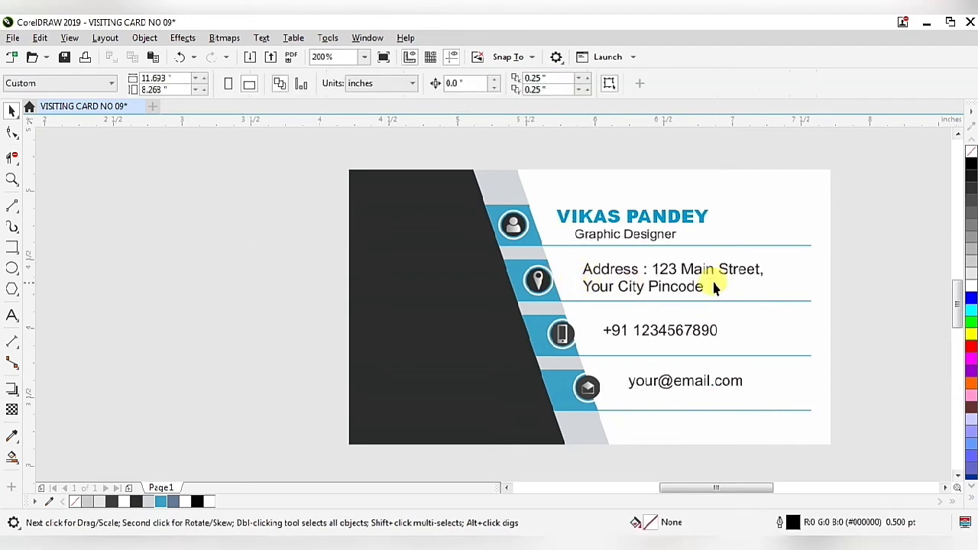
pyautogui.moveTo(868, 253); pyautogui.dragTo(489, 310)
pyautogui.scroll(2, 563, 280)
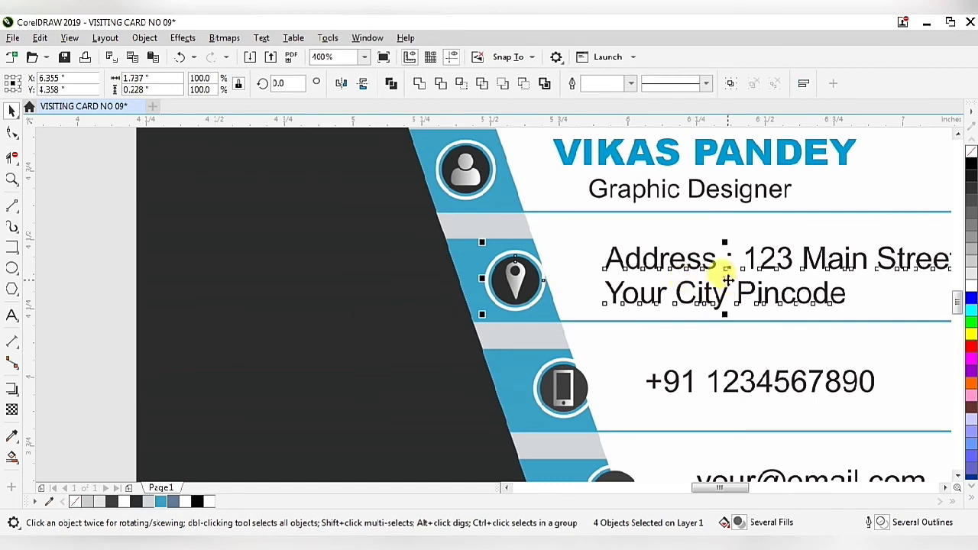
pyautogui.moveTo(726, 281); pyautogui.dragTo(720, 284)
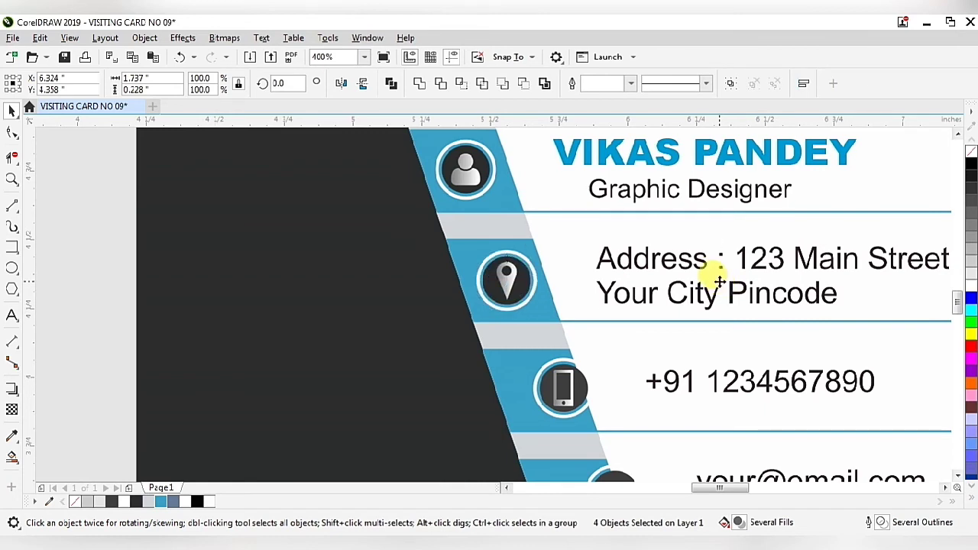
pyautogui.scroll(-2, 518, 249)
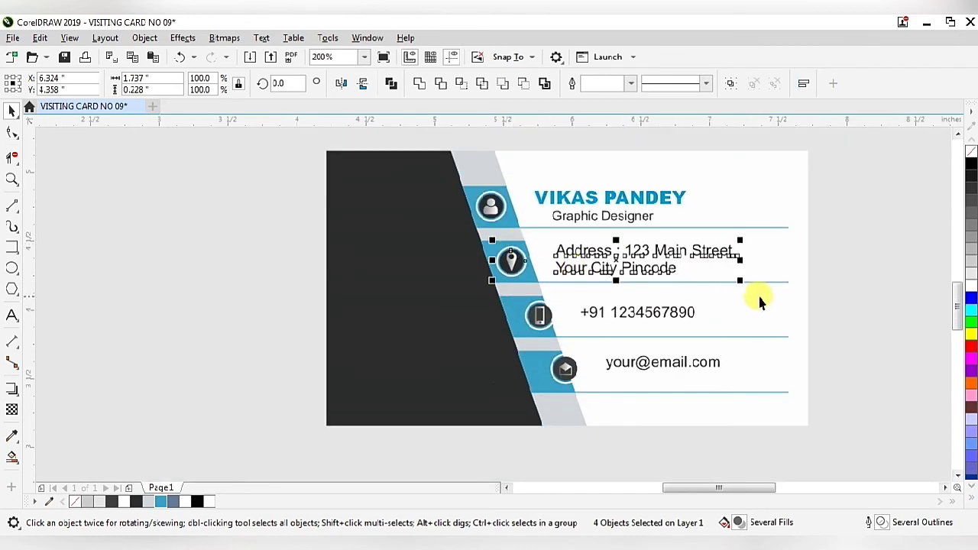
pyautogui.click(889, 267)
# Move the phone number and its icon left into line, then group them.
pyautogui.moveTo(783, 304); pyautogui.dragTo(491, 344)
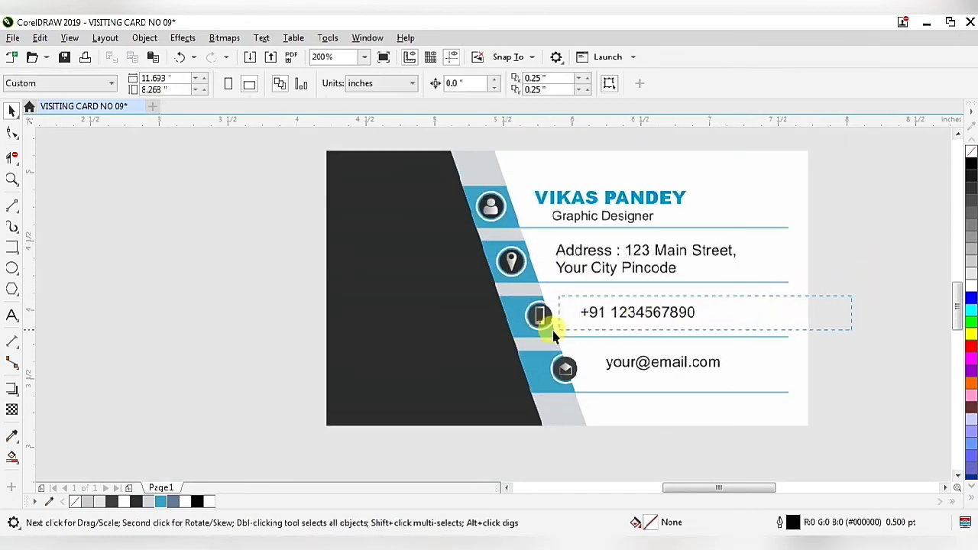
pyautogui.scroll(2, 585, 309)
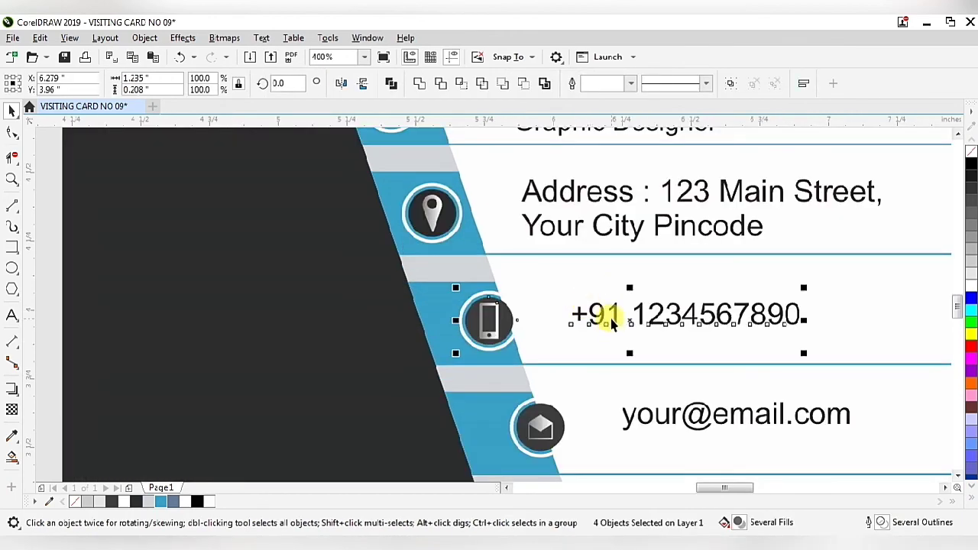
pyautogui.scroll(2, 646, 334)
pyautogui.moveTo(649, 321); pyautogui.dragTo(614, 319)
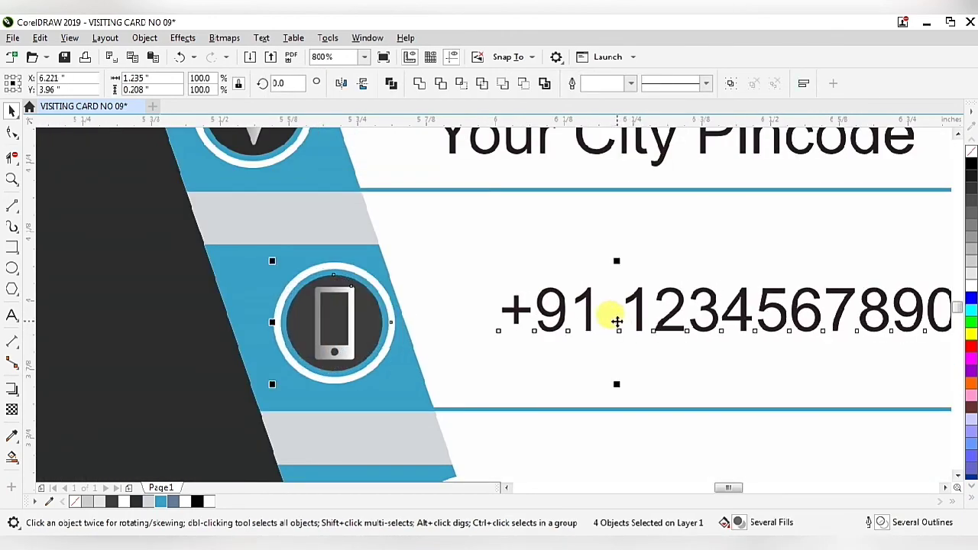
pyautogui.scroll(-1, 614, 320)
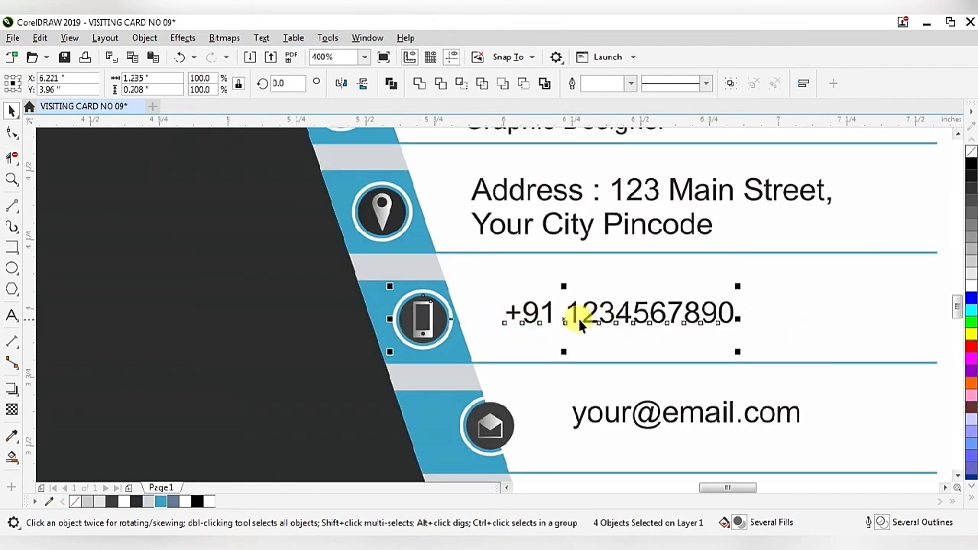
pyautogui.moveTo(564, 321); pyautogui.dragTo(557, 318)
pyautogui.scroll(-1, 563, 318)
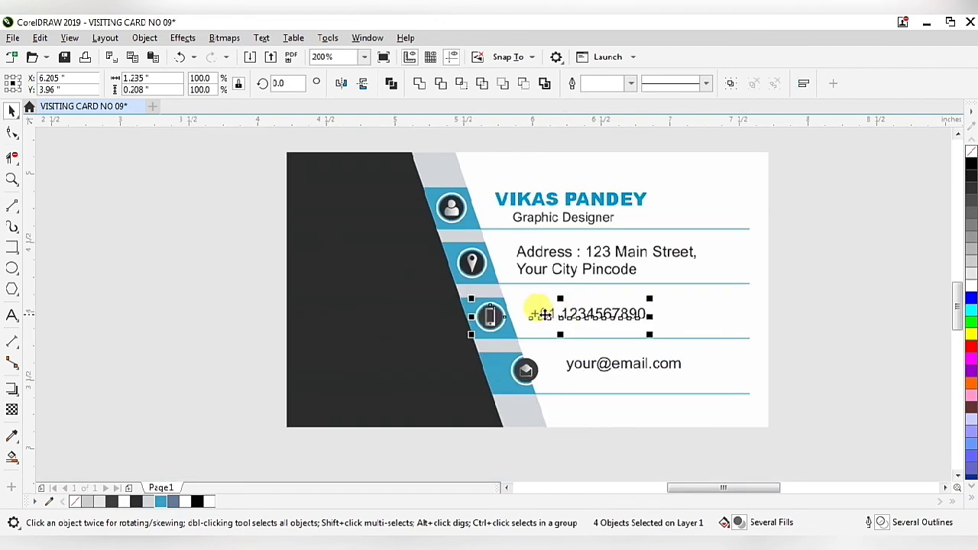
pyautogui.scroll(1, 545, 314)
pyautogui.scroll(-1, 539, 314)
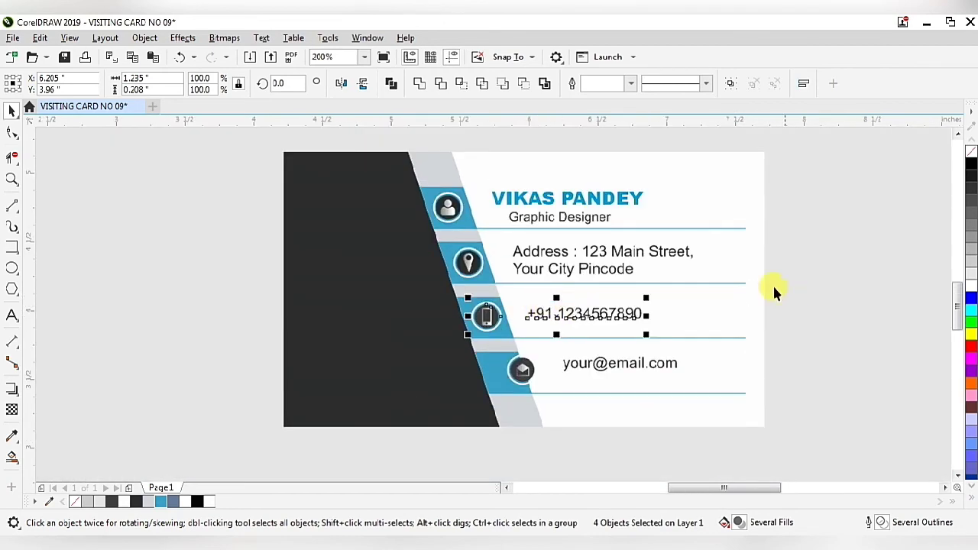
pyautogui.click(730, 84)
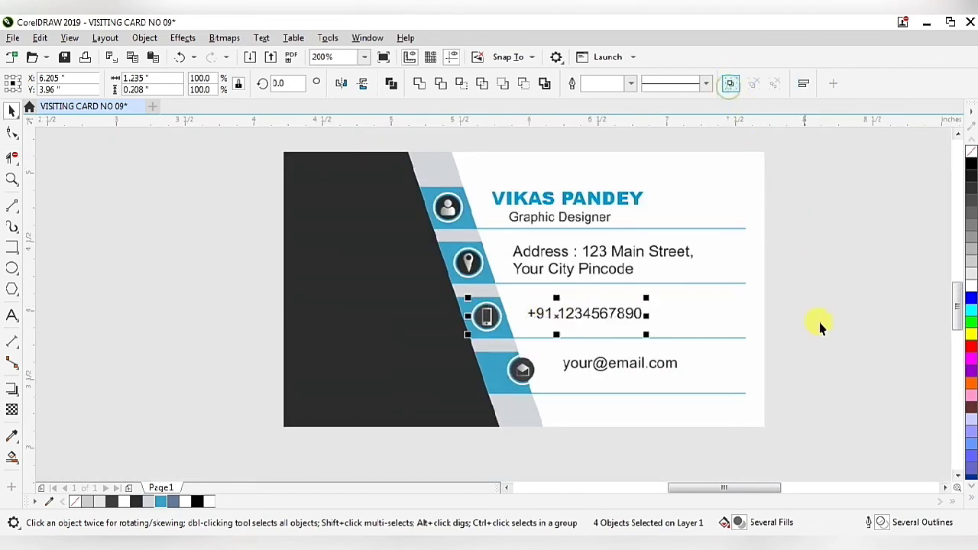
# Select the email address with its envelope icon and move it left and slightly up.
pyautogui.click(821, 330)
pyautogui.moveTo(816, 334); pyautogui.dragTo(566, 382)
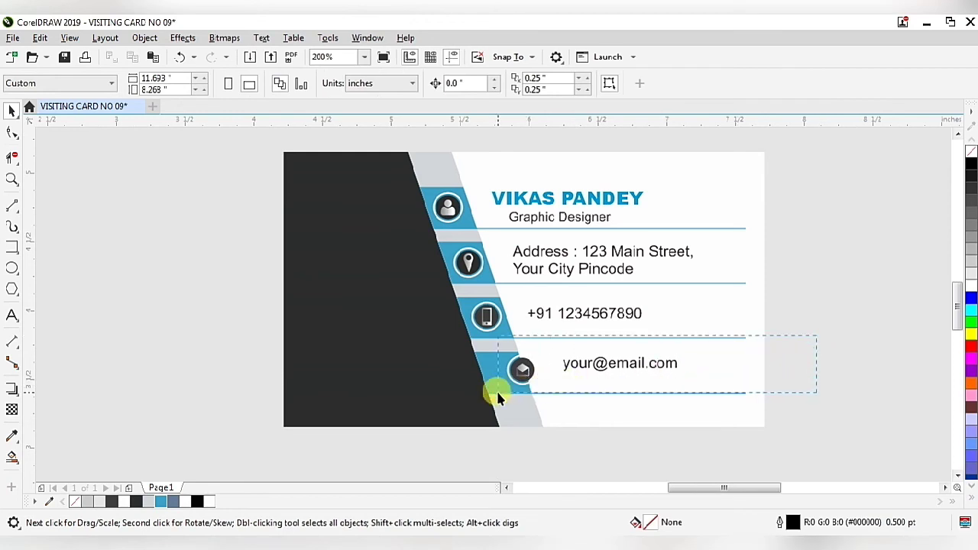
pyautogui.moveTo(498, 393); pyautogui.dragTo(493, 394)
pyautogui.scroll(2, 553, 367)
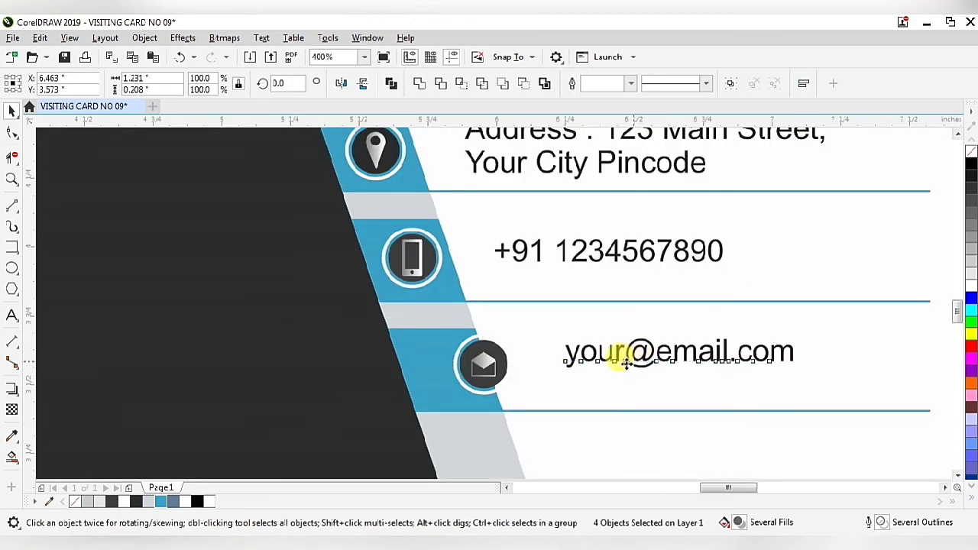
pyautogui.moveTo(626, 364); pyautogui.dragTo(597, 385)
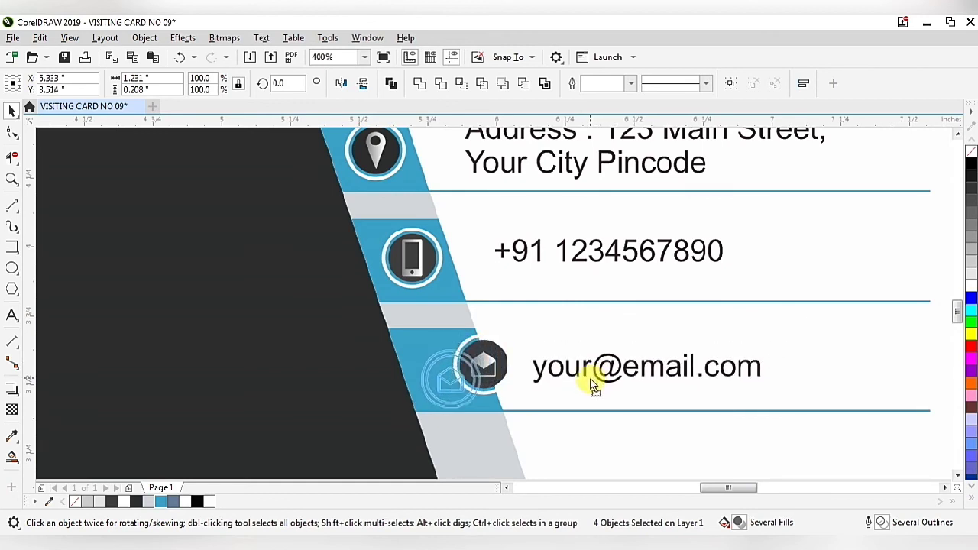
pyautogui.moveTo(594, 386); pyautogui.dragTo(595, 378)
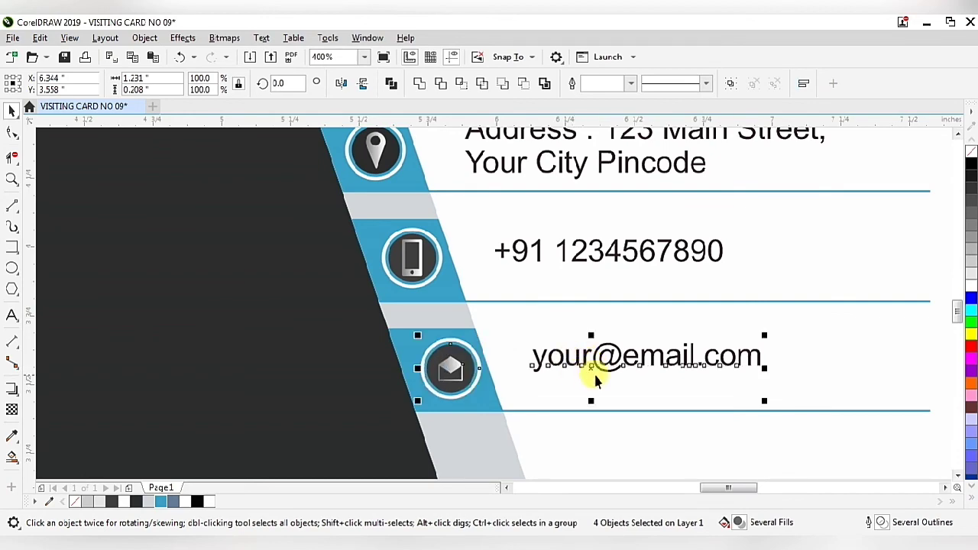
# Fine-tune the email row's position, then marquee-select every object on the card.
pyautogui.scroll(1, 586, 382)
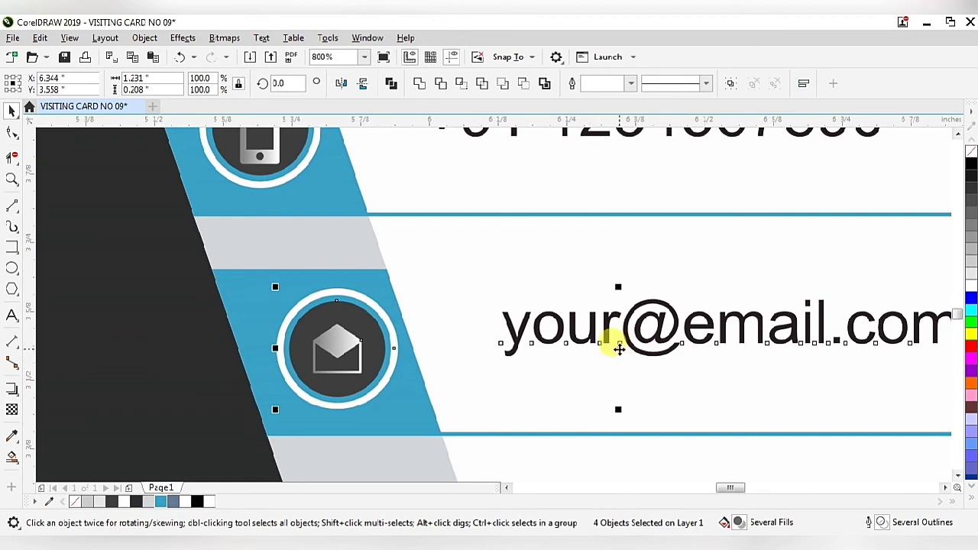
pyautogui.moveTo(611, 362); pyautogui.dragTo(614, 348)
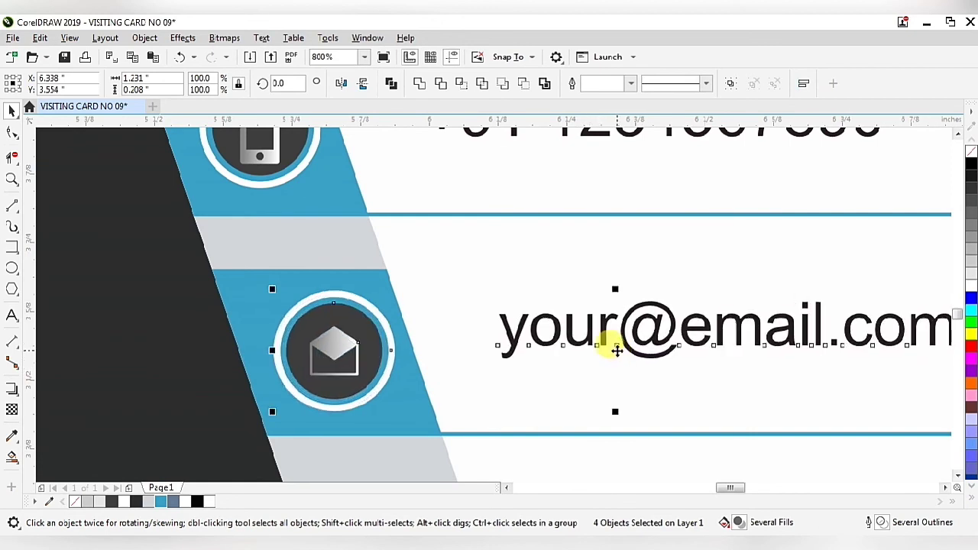
pyautogui.scroll(-1, 546, 306)
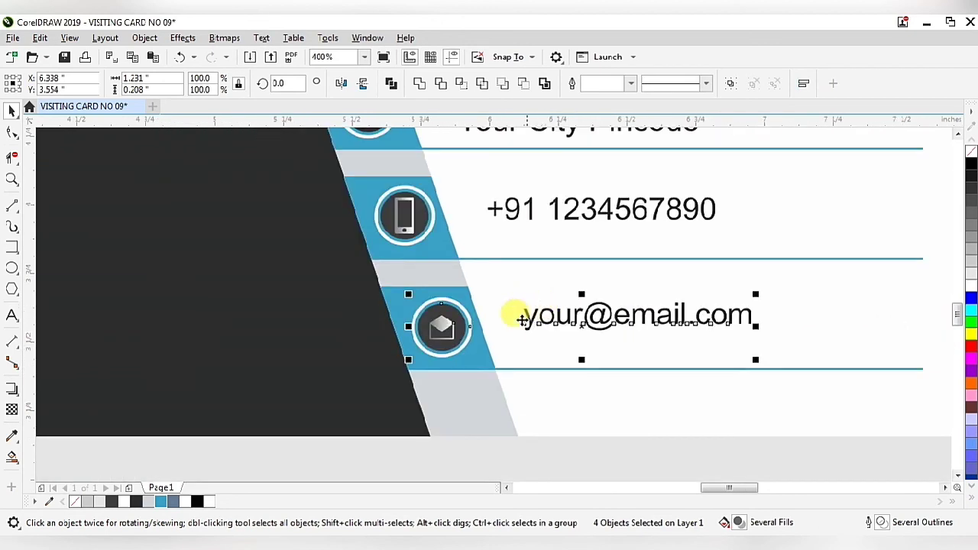
pyautogui.scroll(-1, 515, 316)
pyautogui.scroll(-1, 528, 319)
pyautogui.scroll(1, 498, 269)
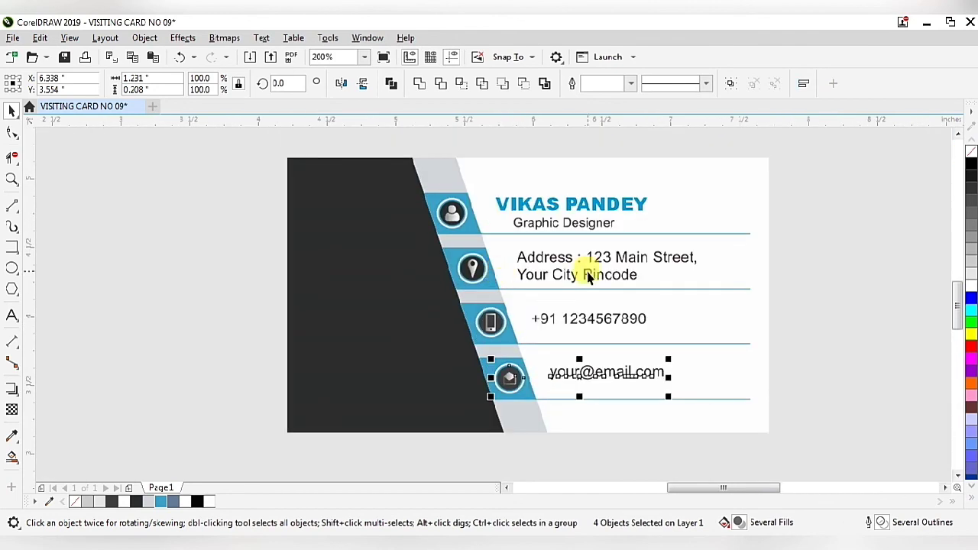
pyautogui.scroll(-1, 487, 289)
pyautogui.click(781, 295)
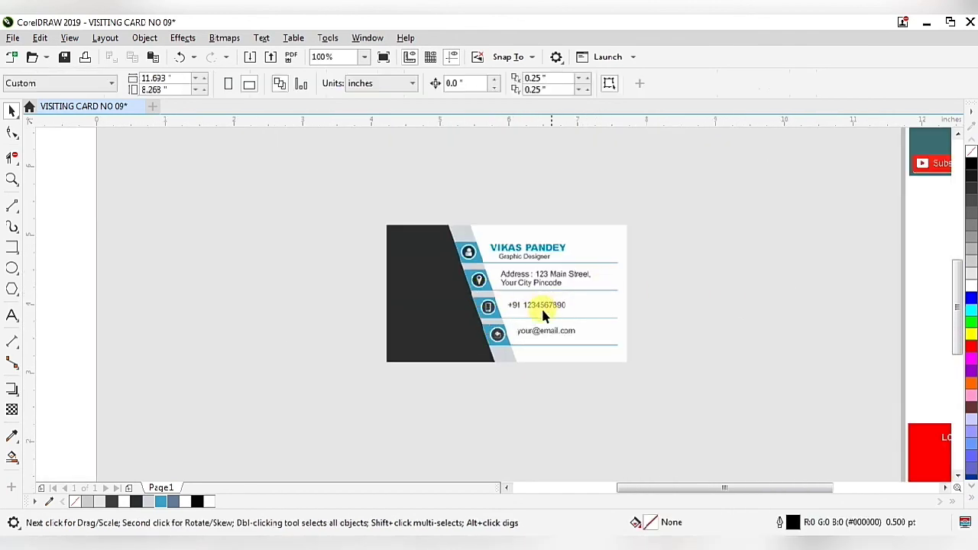
pyautogui.moveTo(48, 170); pyautogui.dragTo(660, 415)
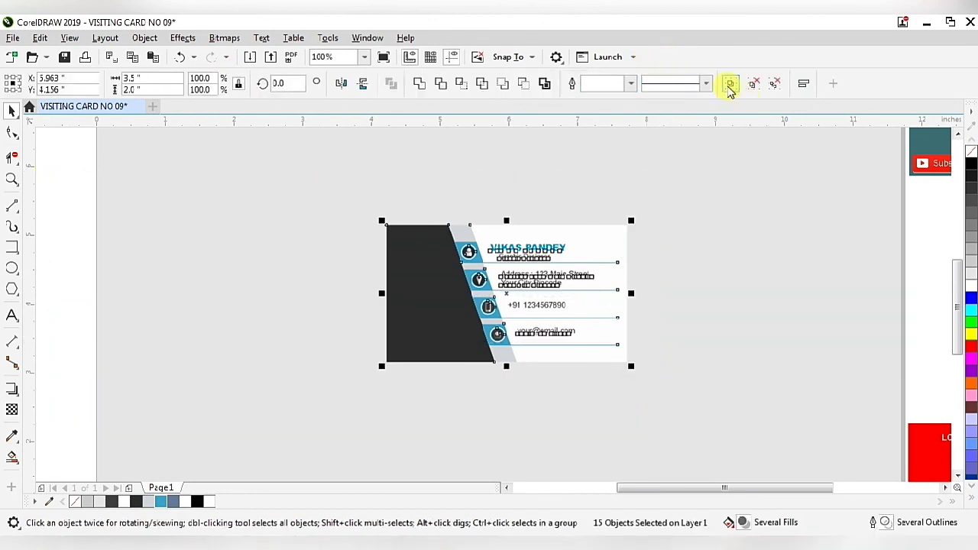
# Group all the card's objects together and deselect the group.
pyautogui.click(730, 85)
pyautogui.hotkey('ctrl', 'g')
pyautogui.scroll(2, 600, 328)
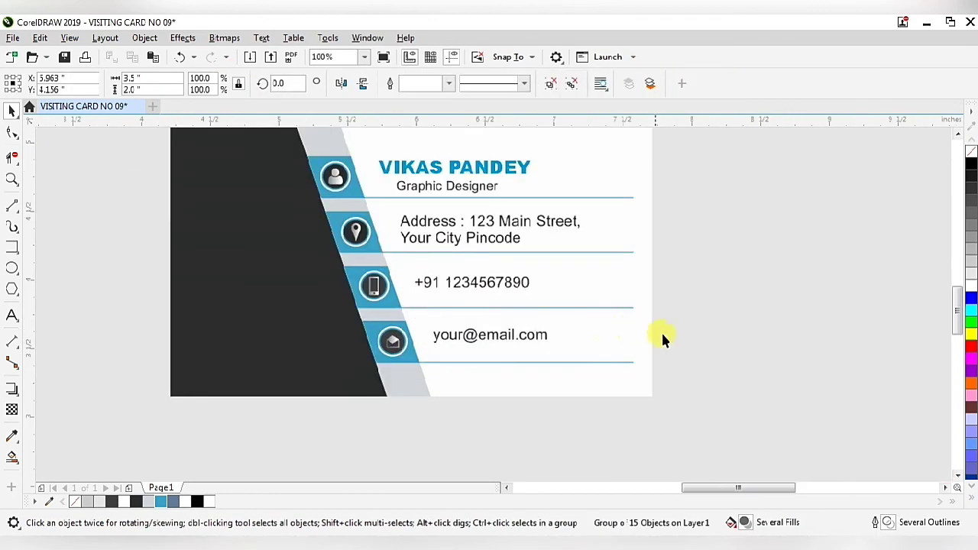
pyautogui.click(662, 338)
pyautogui.scroll(-2, 662, 339)
pyautogui.scroll(2, 576, 334)
pyautogui.scroll(-1, 612, 333)
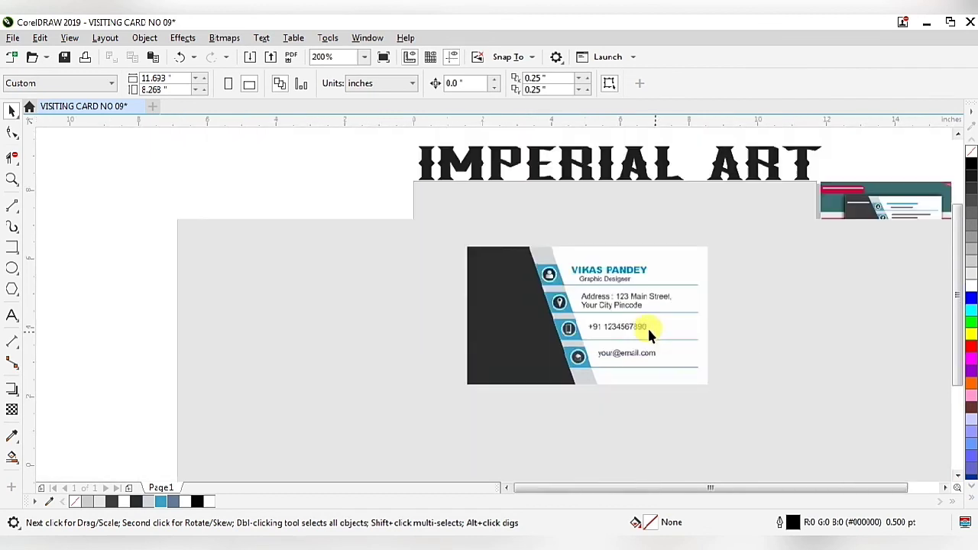
pyautogui.scroll(-1, 644, 328)
pyautogui.scroll(-1, 612, 327)
# Place the LOGO HERE text at the dark panel's top-left and group it with the card.
pyautogui.moveTo(854, 337)
pyautogui.mouseDown()
pyautogui.moveTo(775, 395)
pyautogui.moveTo(545, 288)
pyautogui.mouseUp()
pyautogui.scroll(1, 545, 288)
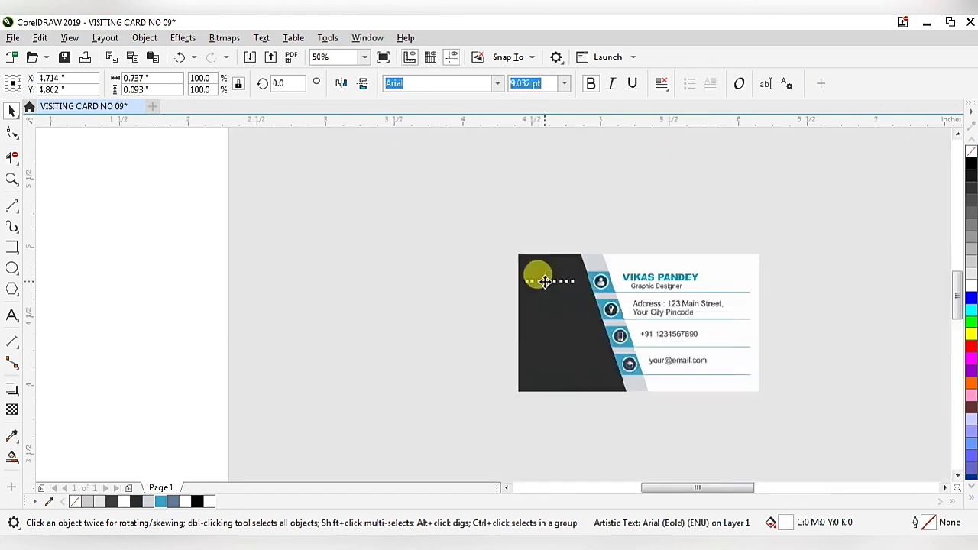
pyautogui.scroll(1, 539, 279)
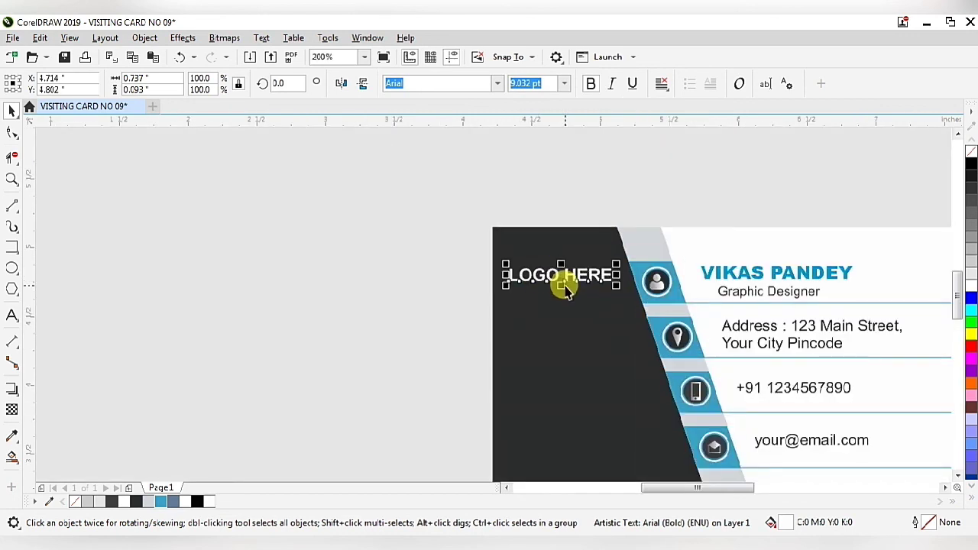
pyautogui.moveTo(559, 278); pyautogui.dragTo(561, 280)
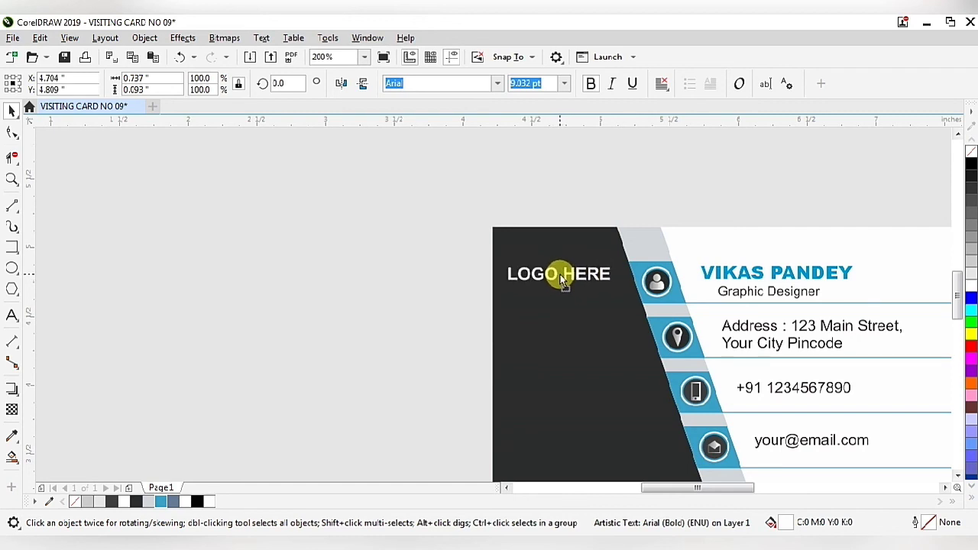
pyautogui.scroll(-1, 535, 280)
pyautogui.scroll(-1, 458, 284)
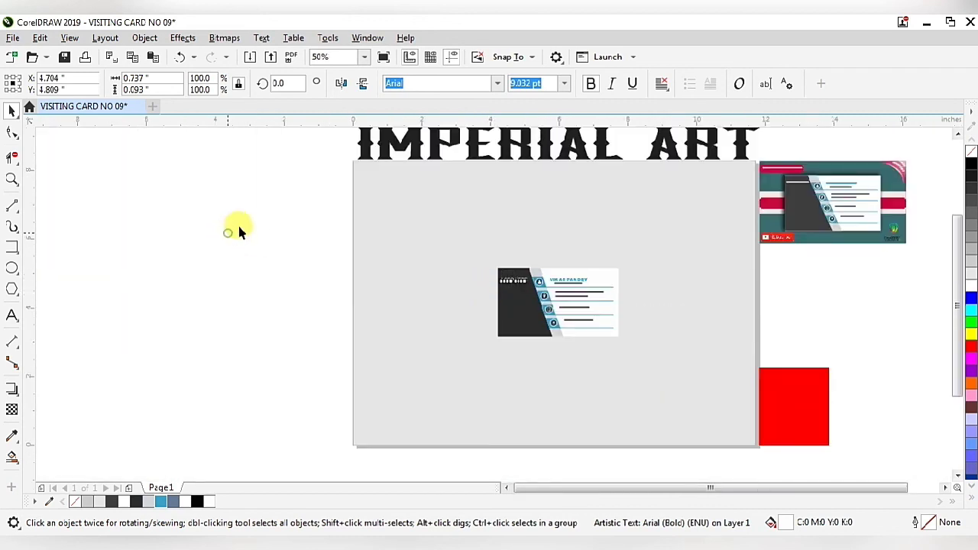
pyautogui.moveTo(238, 229); pyautogui.dragTo(660, 359)
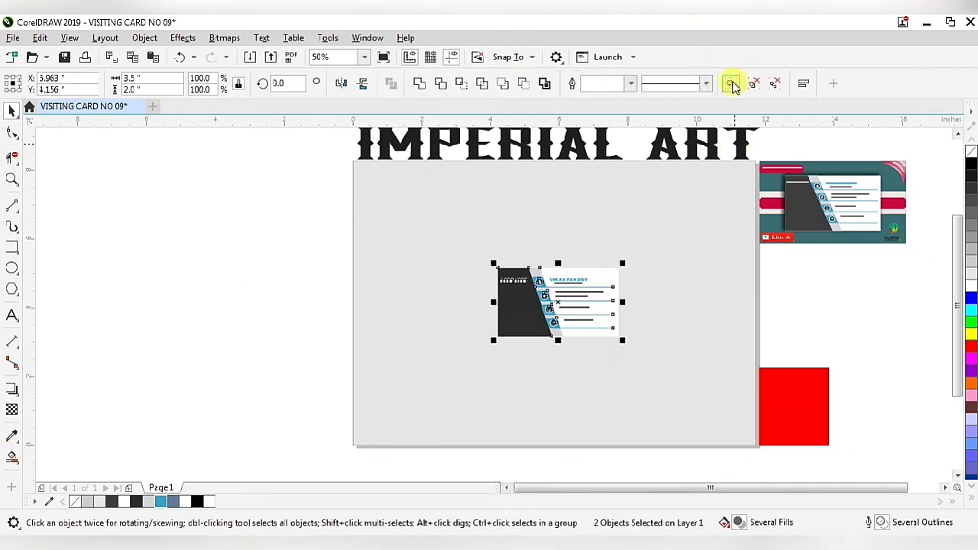
pyautogui.click(731, 83)
pyautogui.scroll(1, 569, 295)
pyautogui.press('Escape')
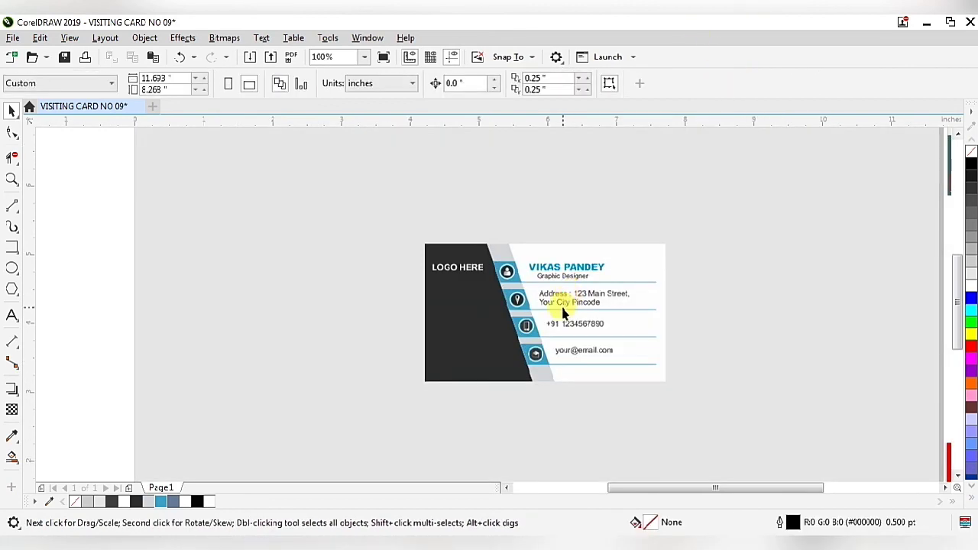
pyautogui.scroll(1, 564, 312)
pyautogui.scroll(-1, 454, 328)
pyautogui.scroll(1, 454, 328)
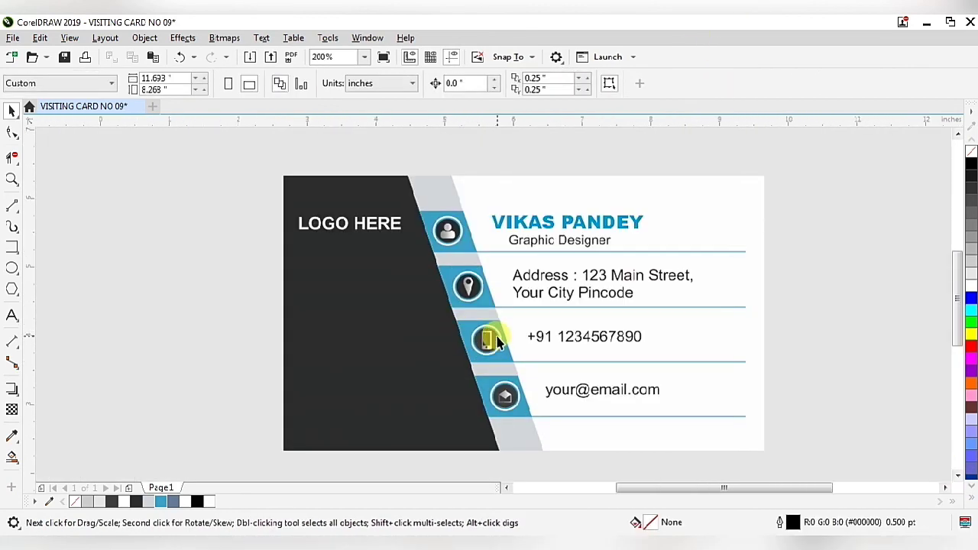
pyautogui.scroll(-1, 495, 340)
pyautogui.scroll(1, 504, 358)
pyautogui.scroll(1, 508, 354)
pyautogui.scroll(-1, 508, 354)
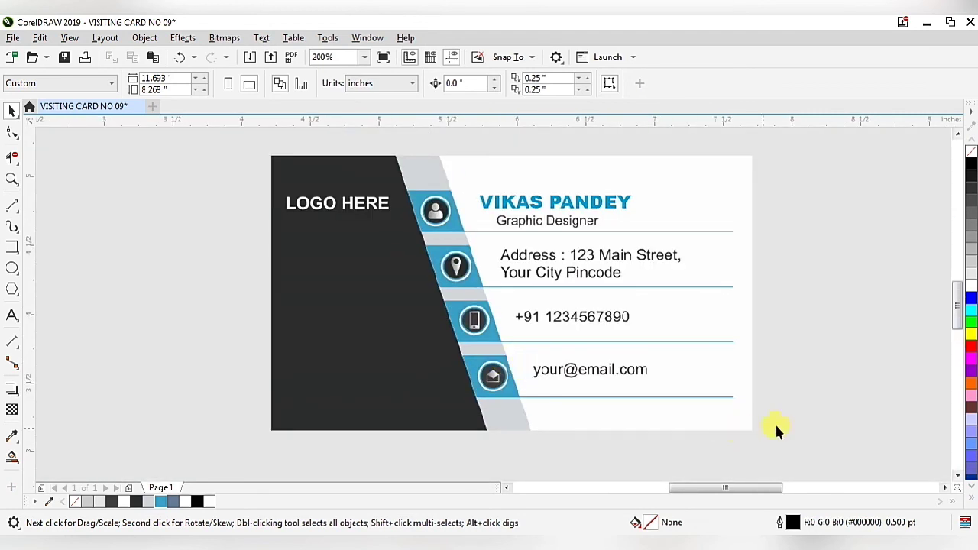